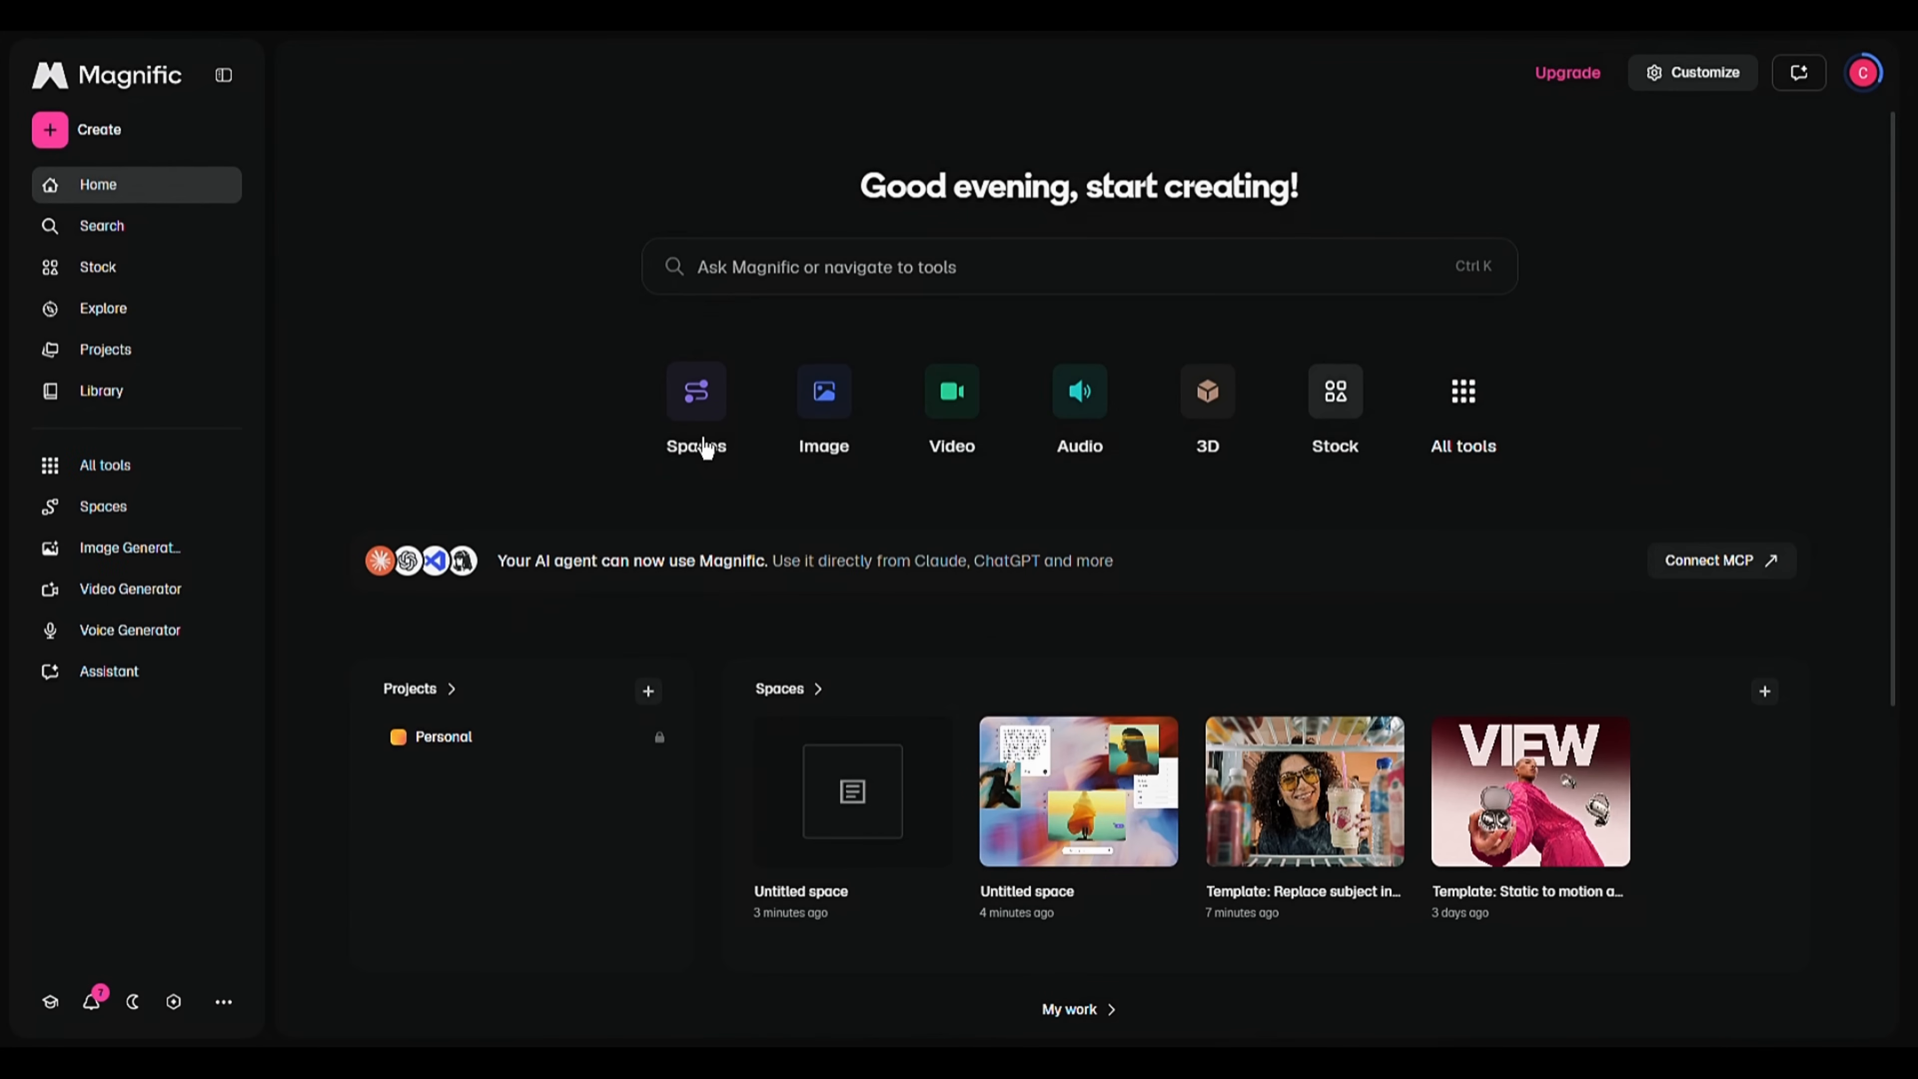
# Open the Spaces section and look through the ready-made Spaces templates.
pyautogui.click(705, 447)
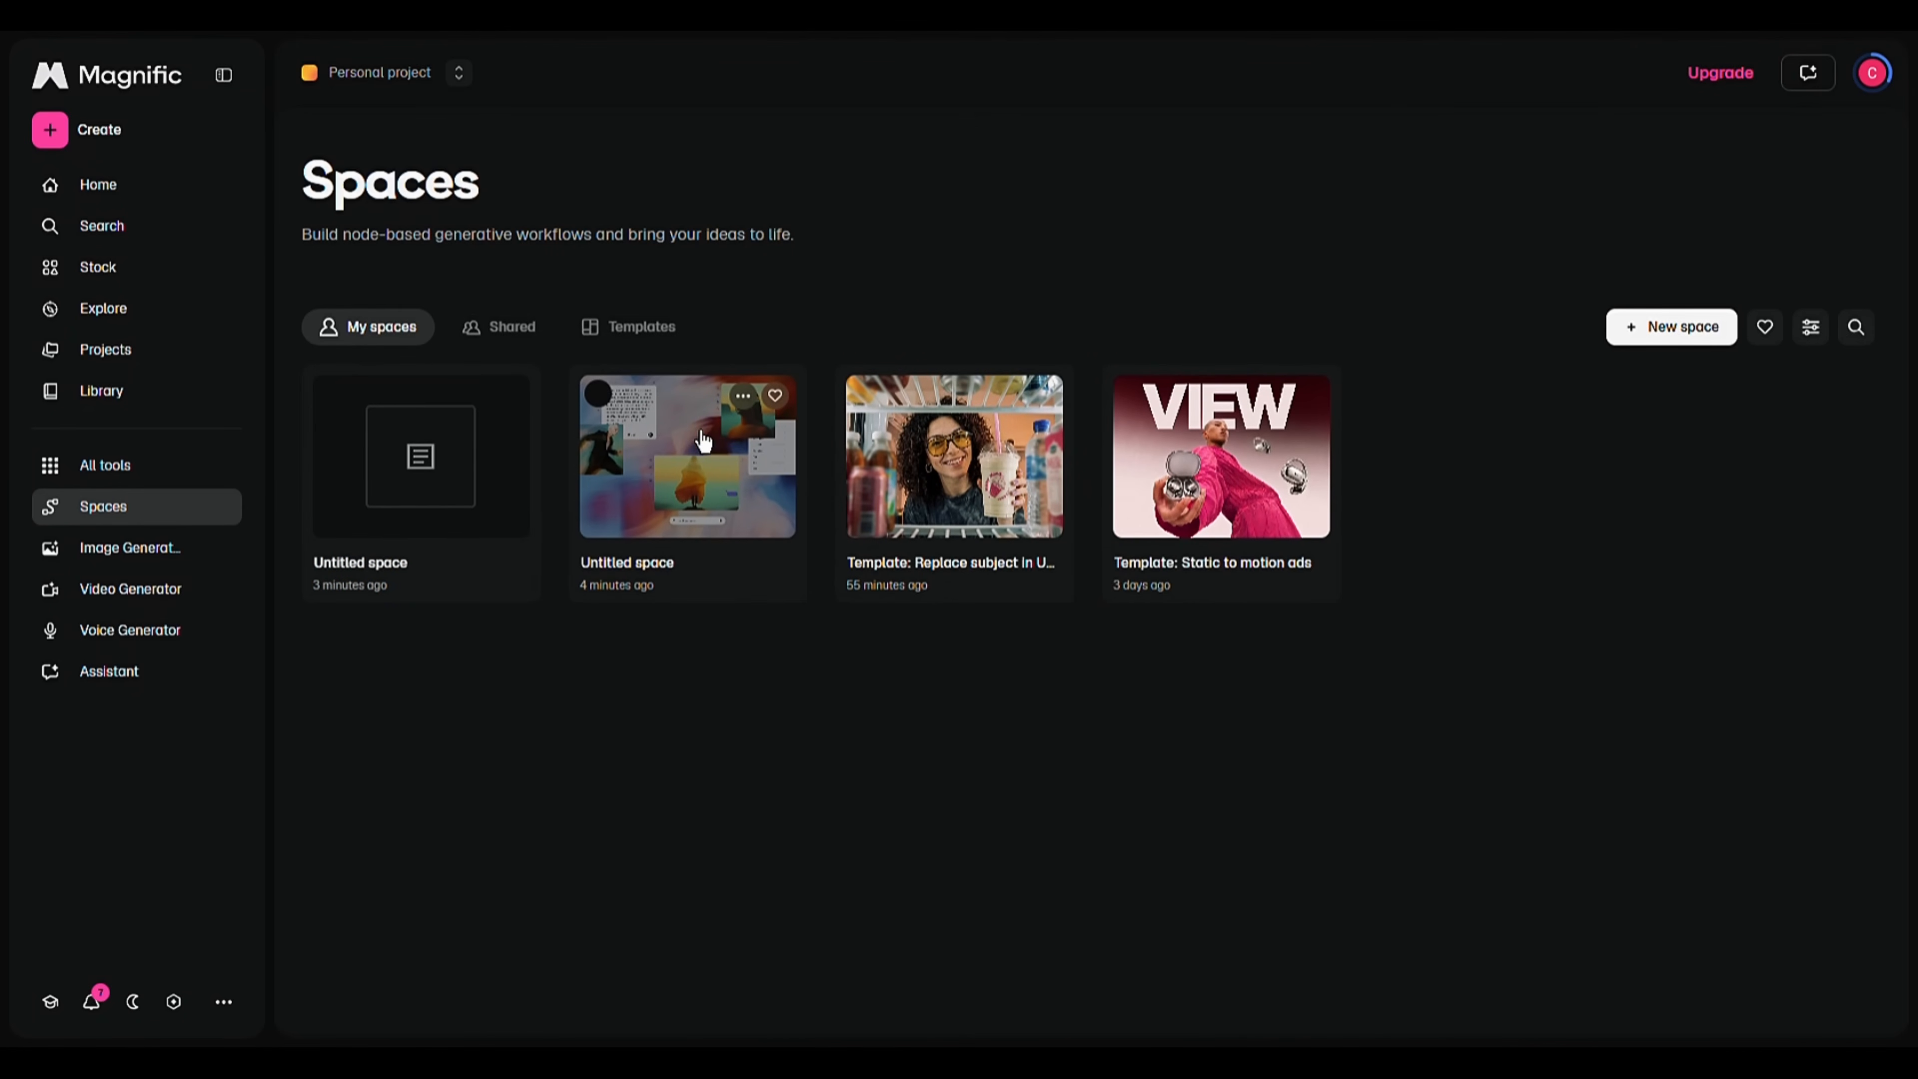
pyautogui.click(635, 340)
pyautogui.scroll(-2, 880, 355)
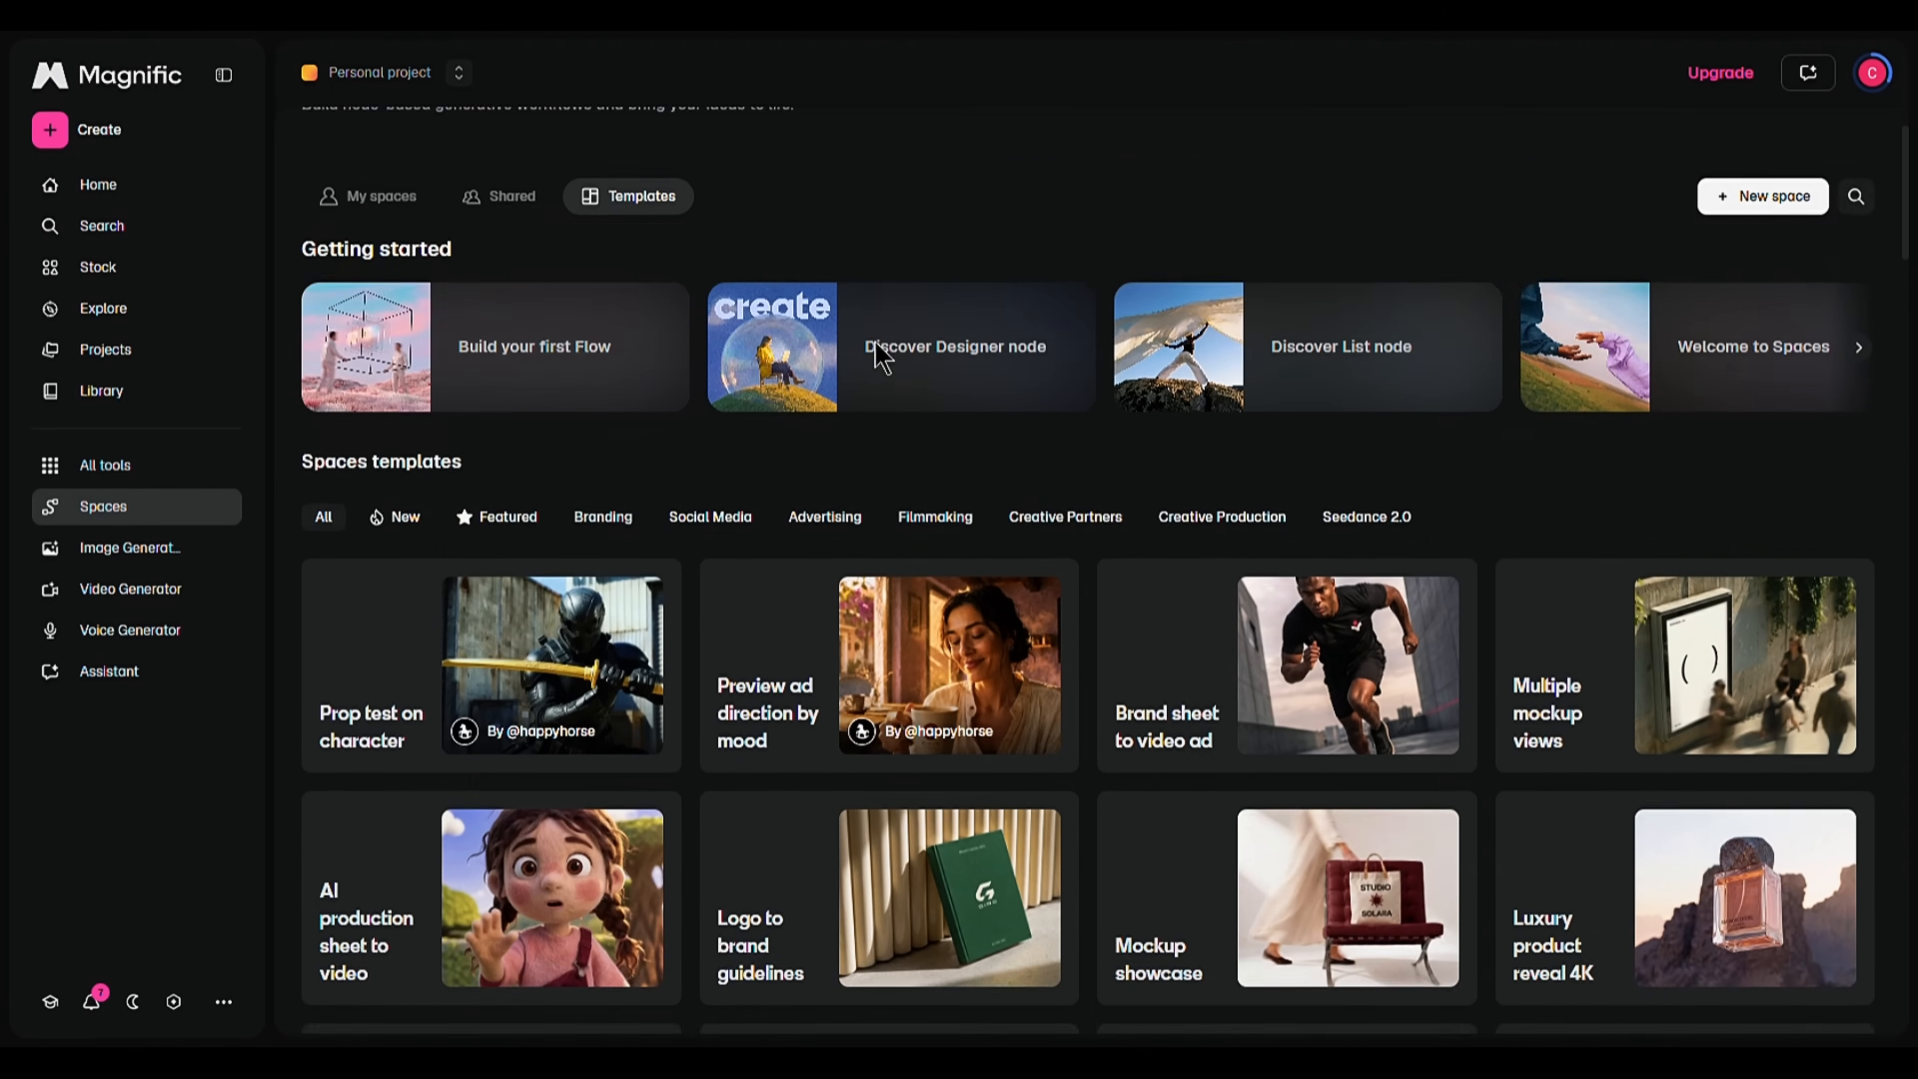
pyautogui.scroll(-10, 1135, 321)
pyautogui.scroll(5, 1305, 304)
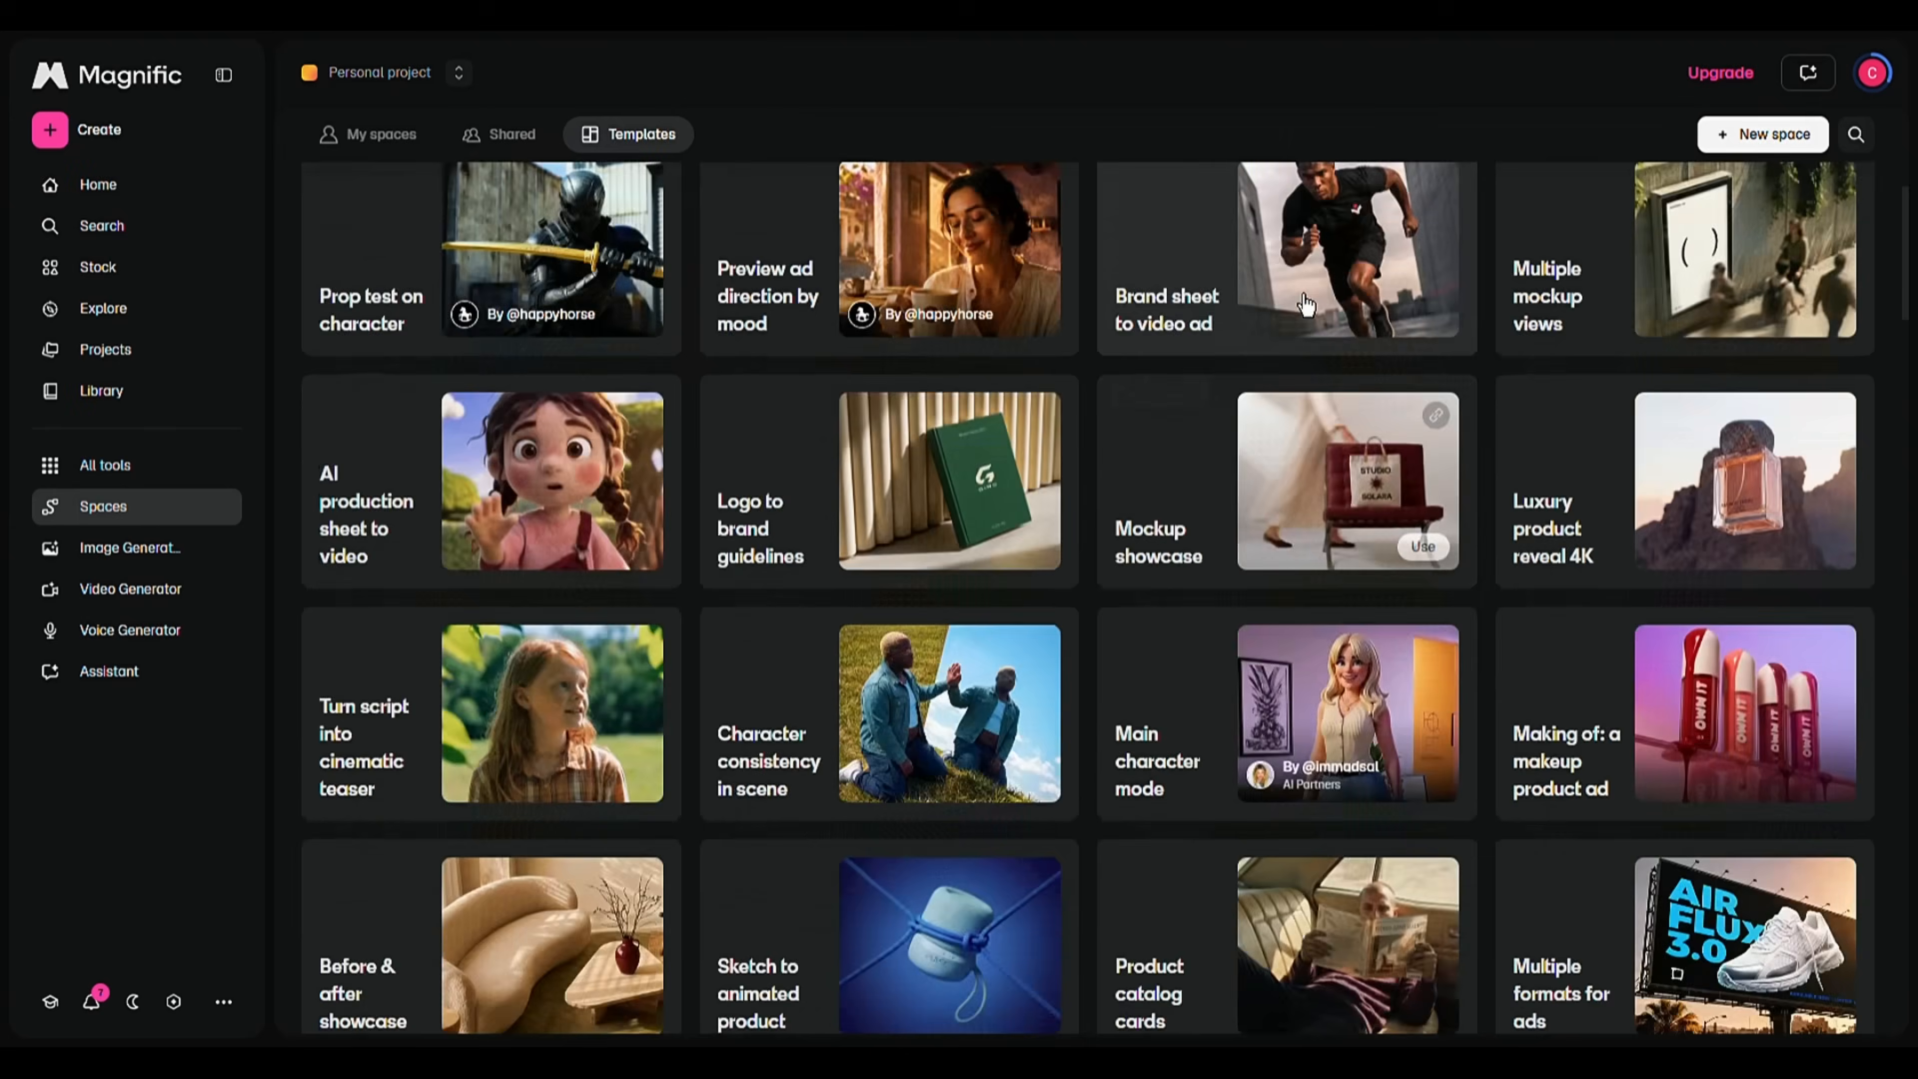
pyautogui.scroll(5, 1305, 300)
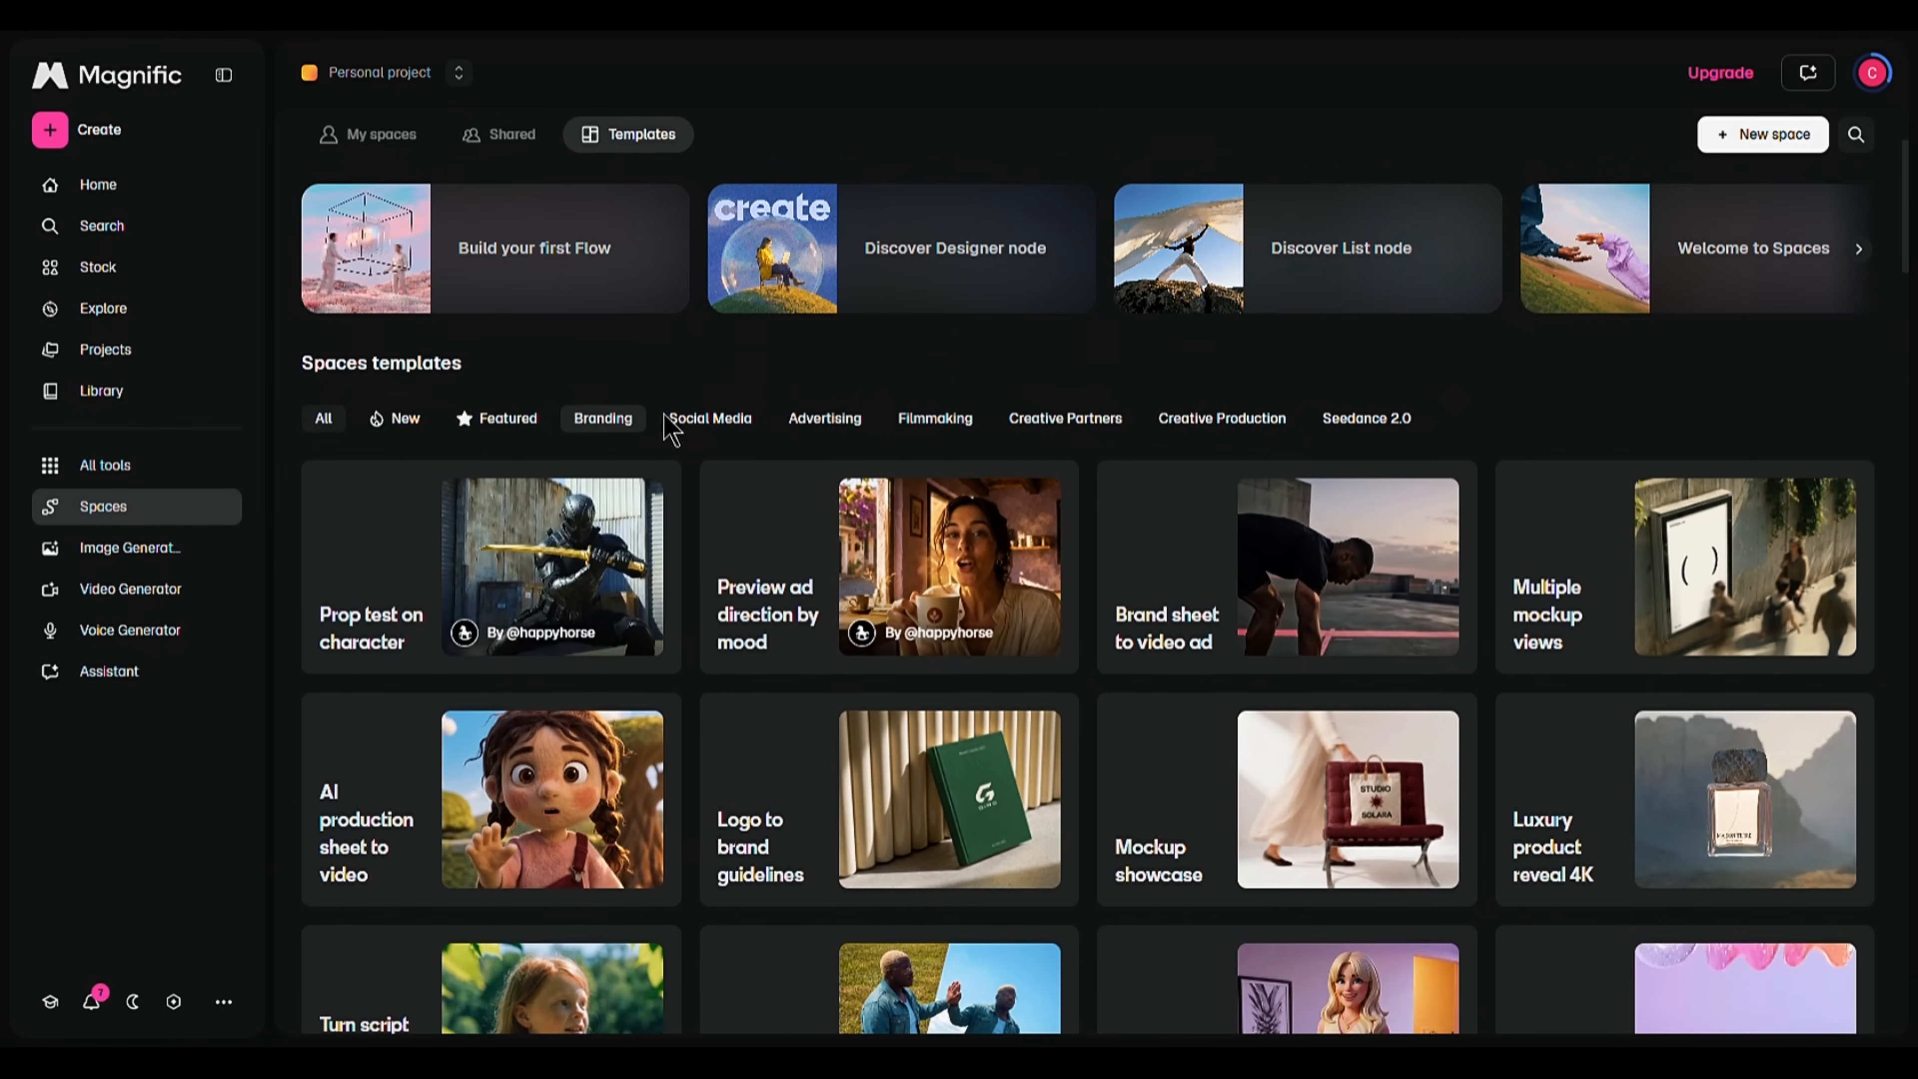
pyautogui.scroll(-1, 1171, 514)
pyautogui.moveTo(1172, 514)
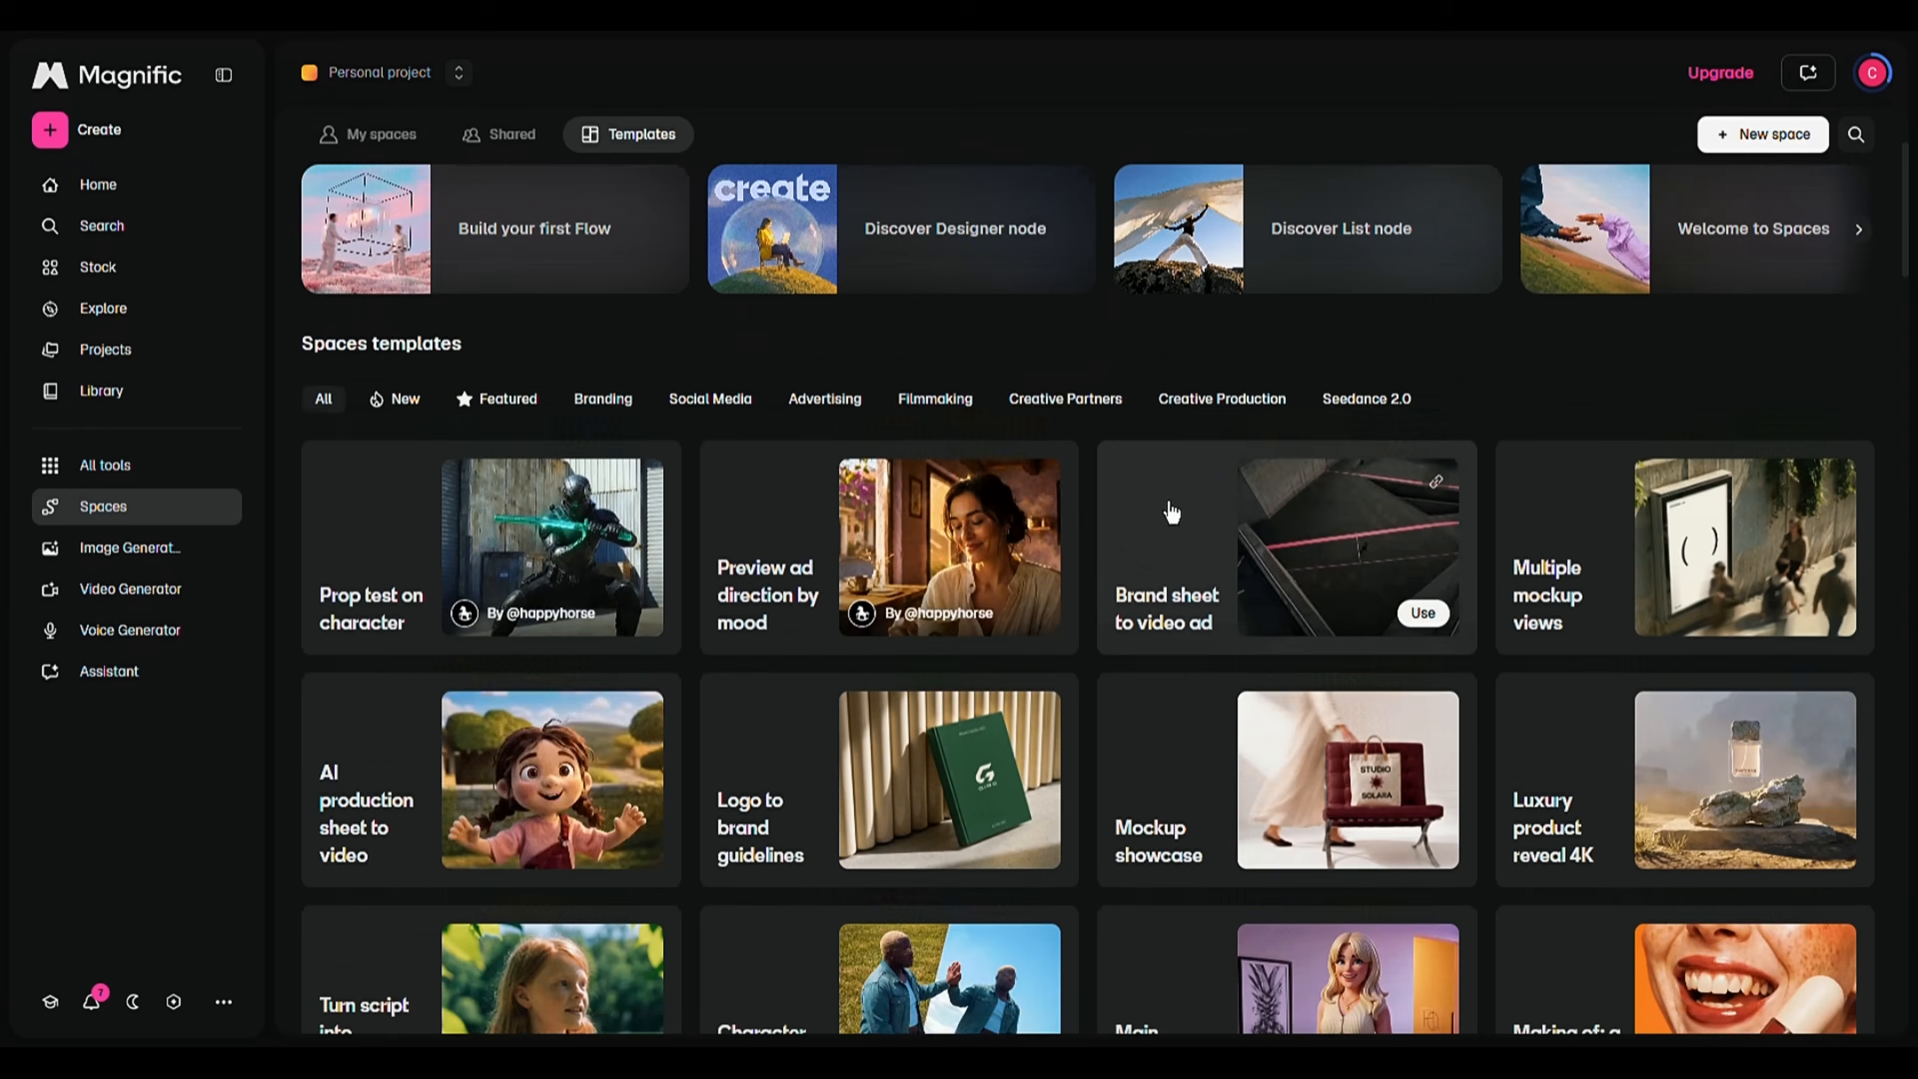
pyautogui.scroll(-20, 1172, 514)
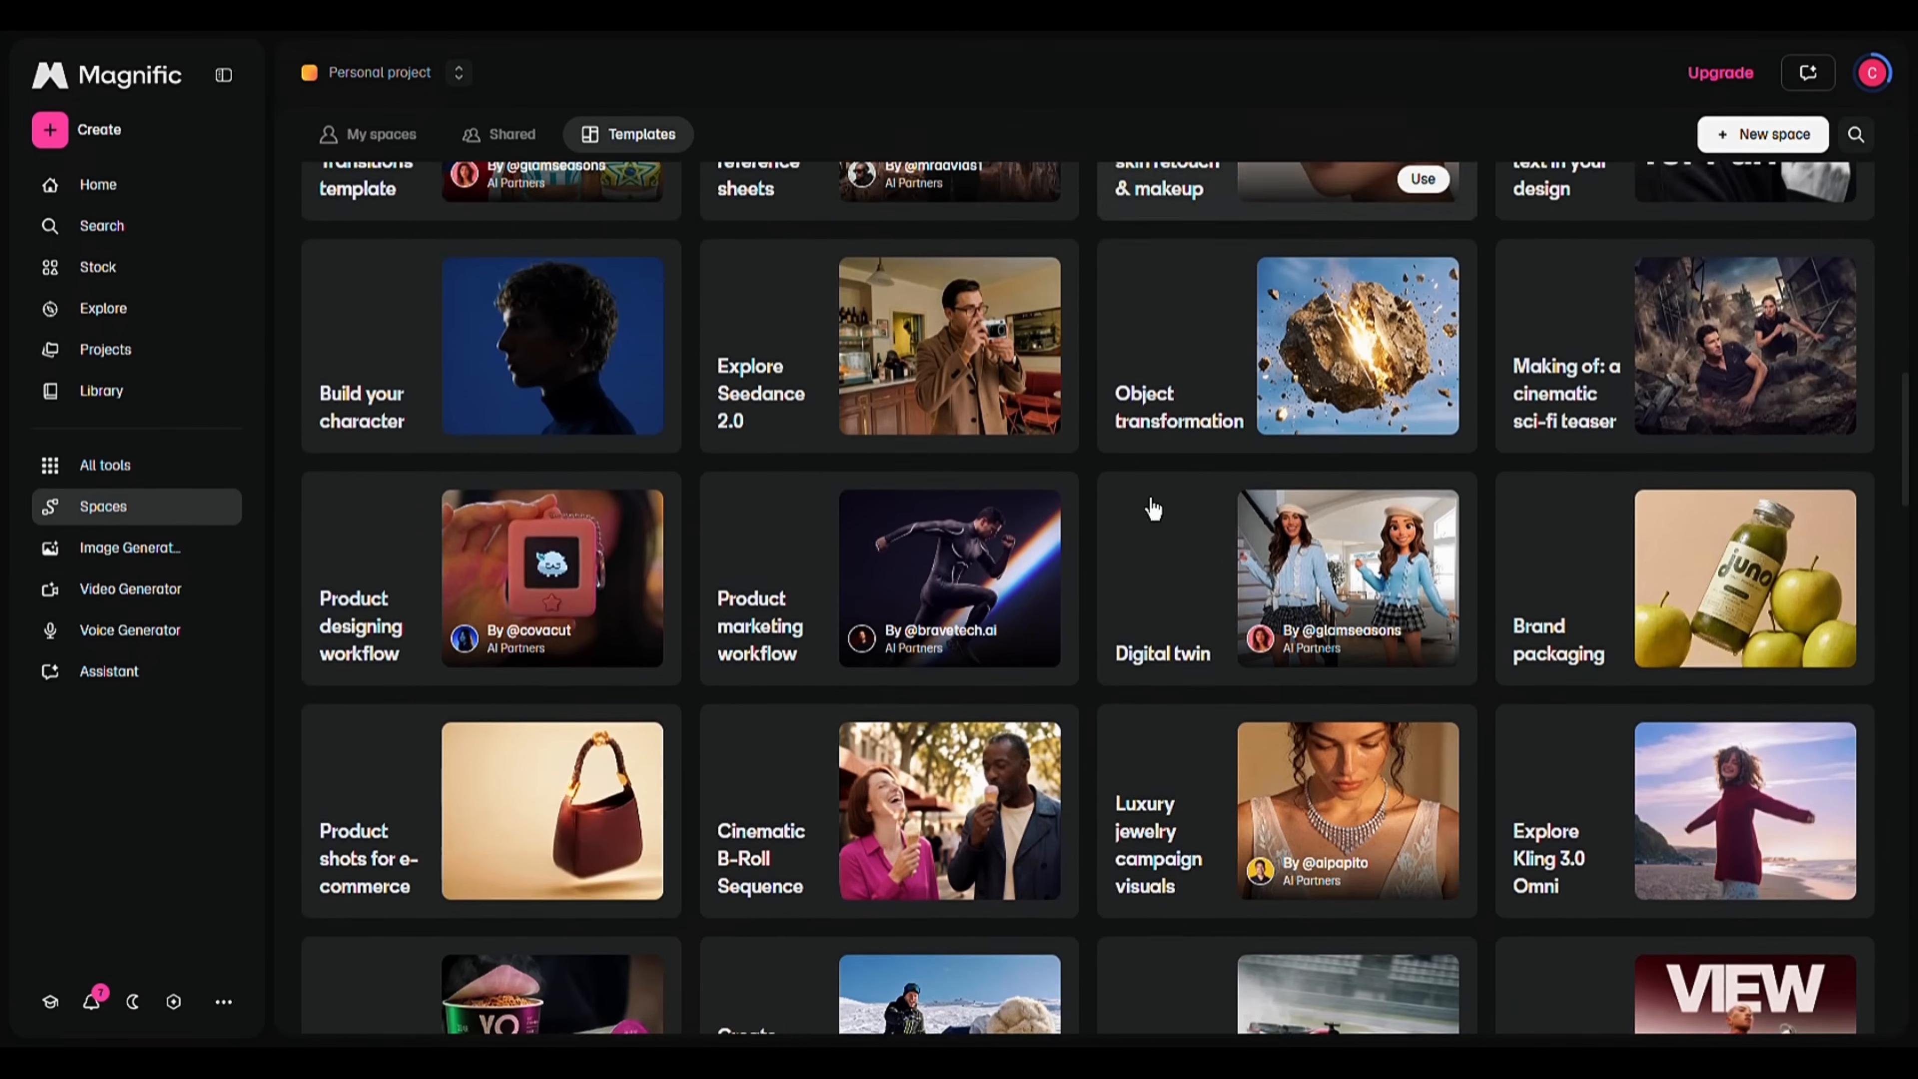
pyautogui.scroll(-1, 1151, 506)
pyautogui.scroll(20, 1147, 504)
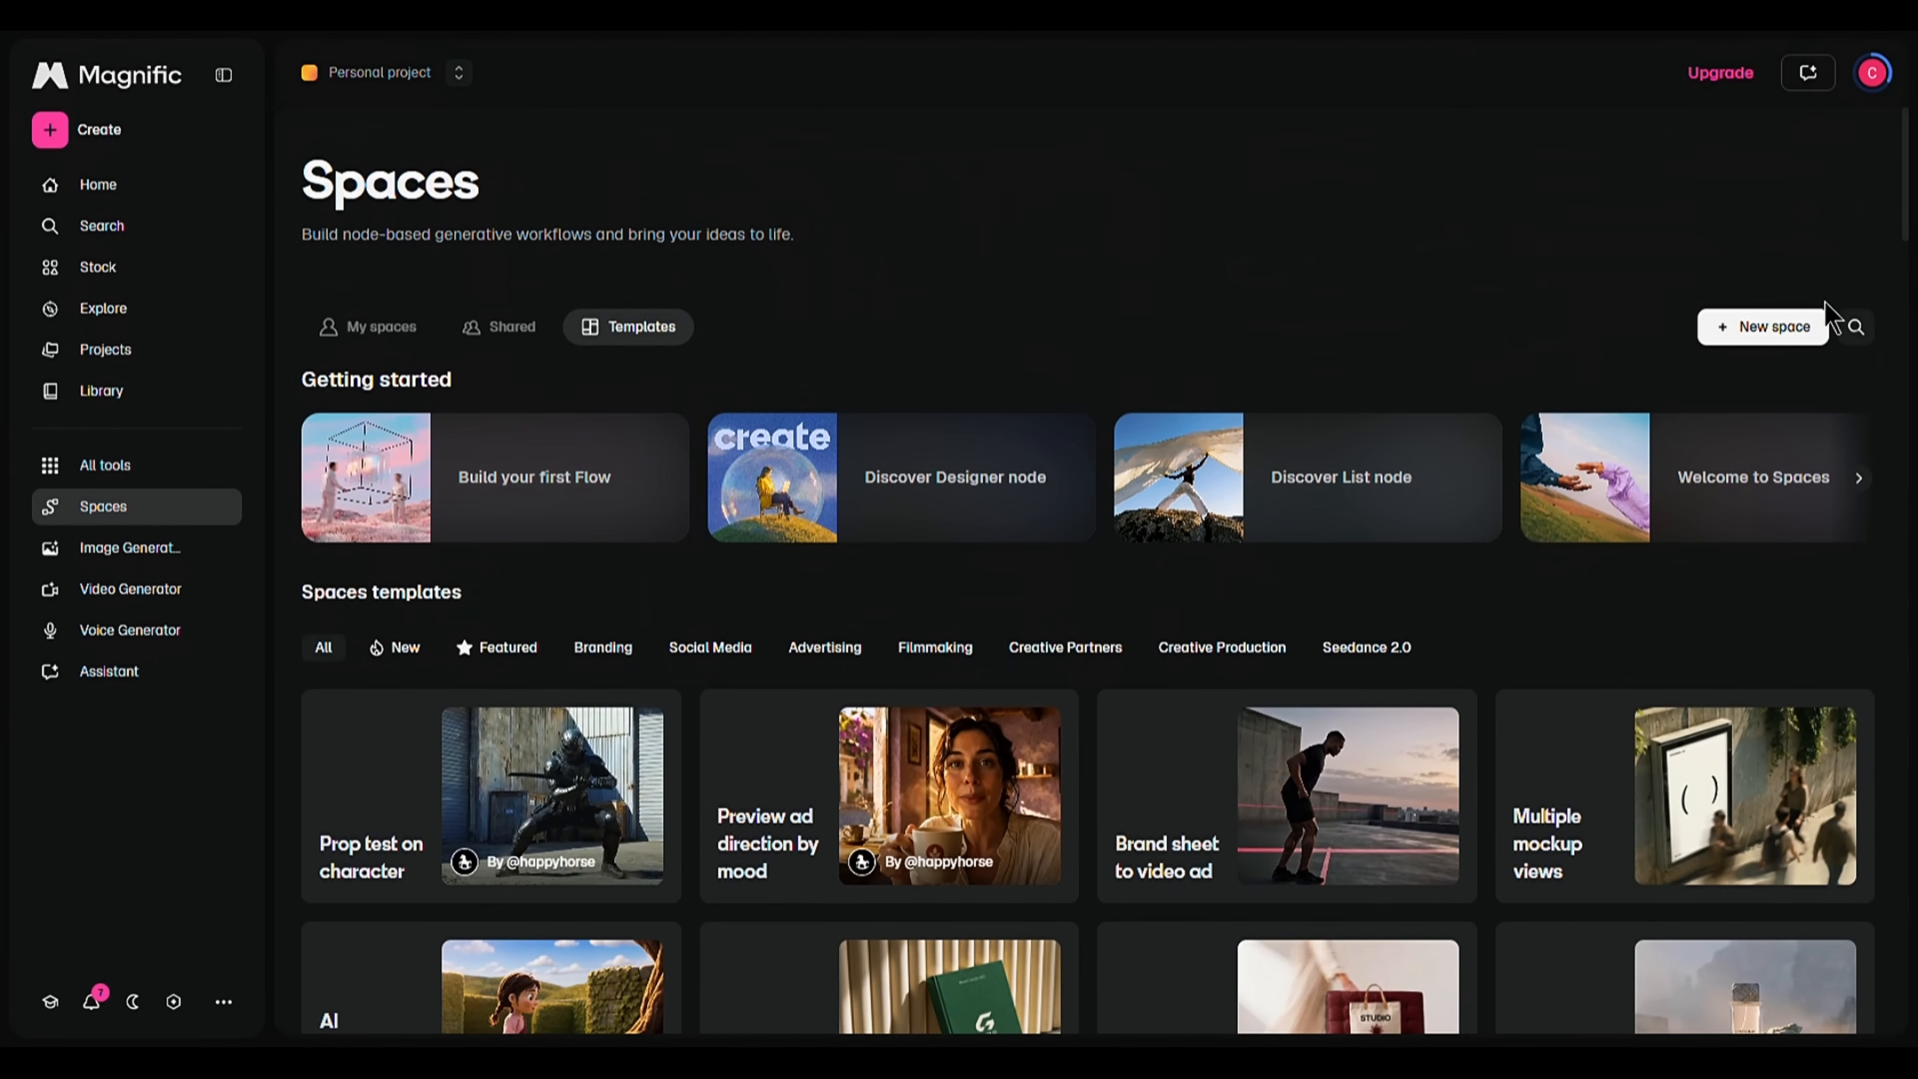
# Create a new space with an Image Generator node and prompt it for a photorealistic UGC selfie of a male creator in a car.
pyautogui.click(1801, 327)
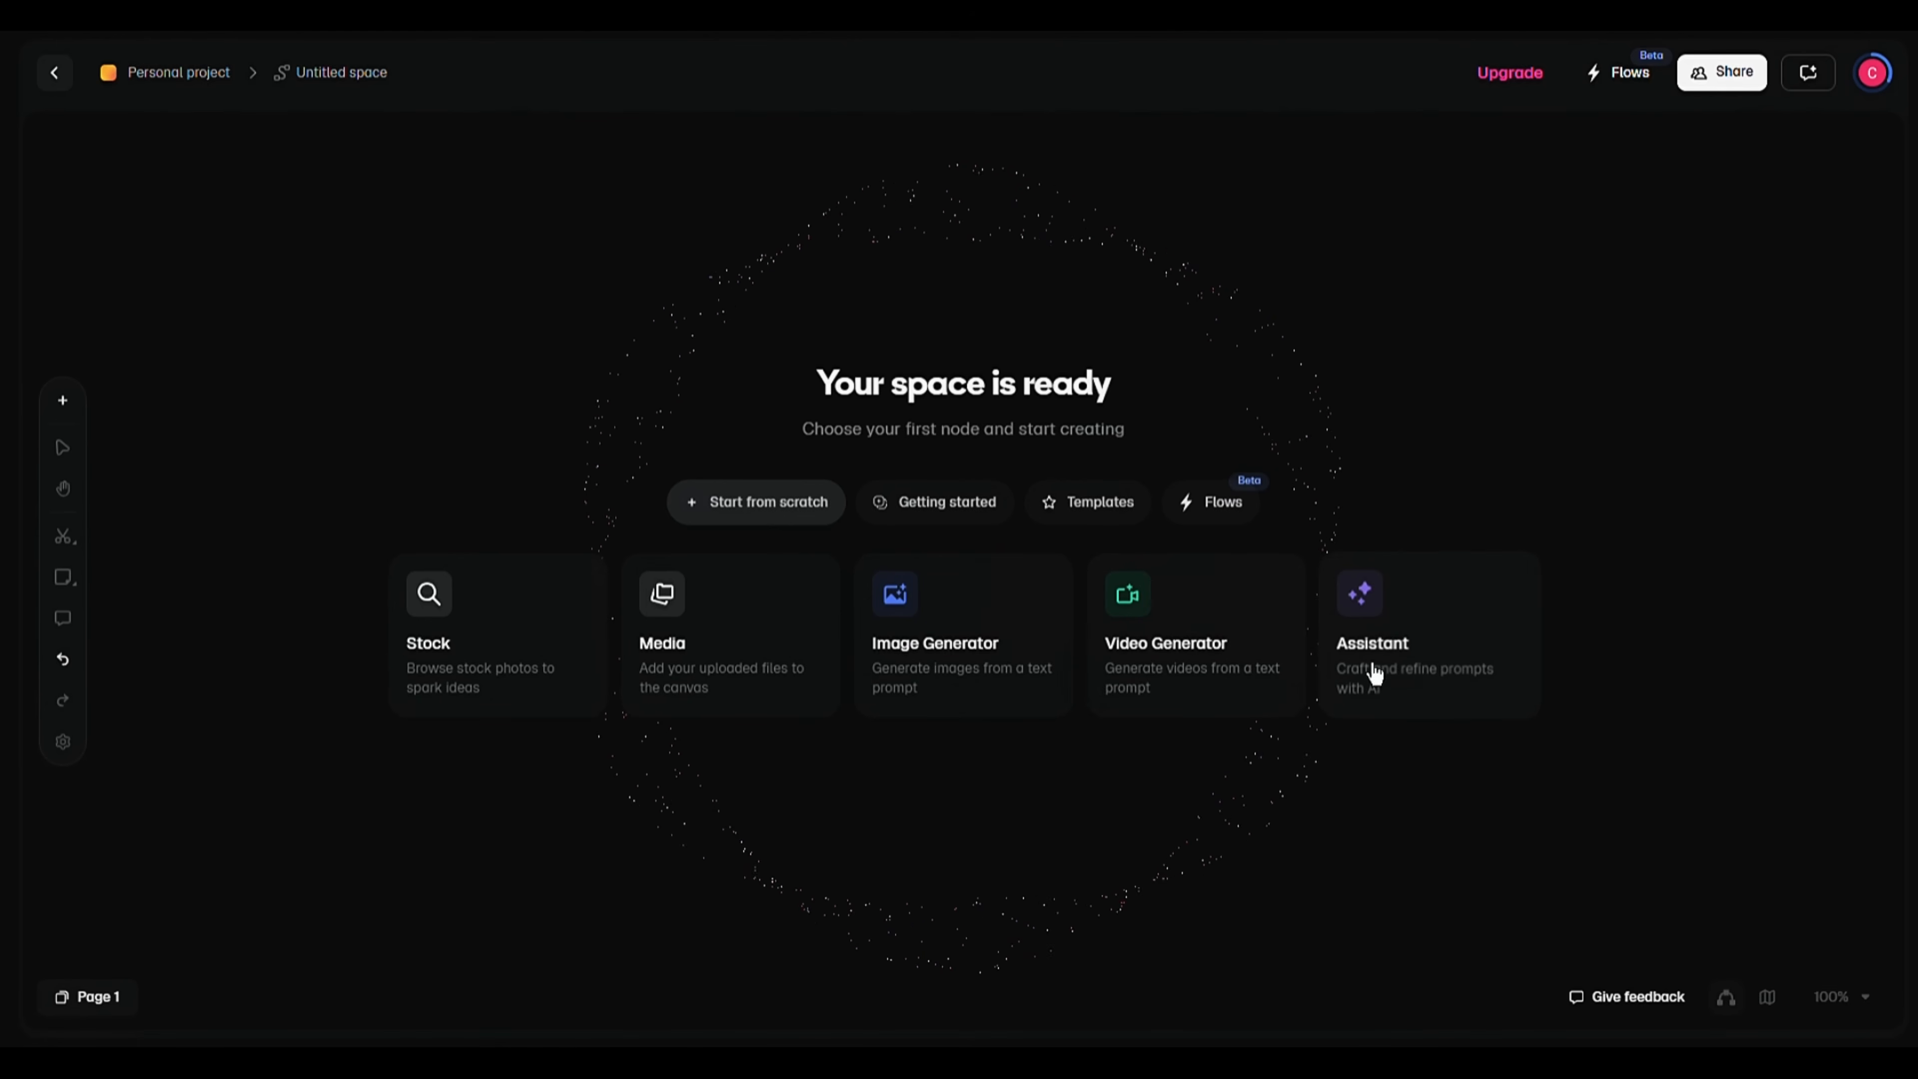
pyautogui.click(1035, 667)
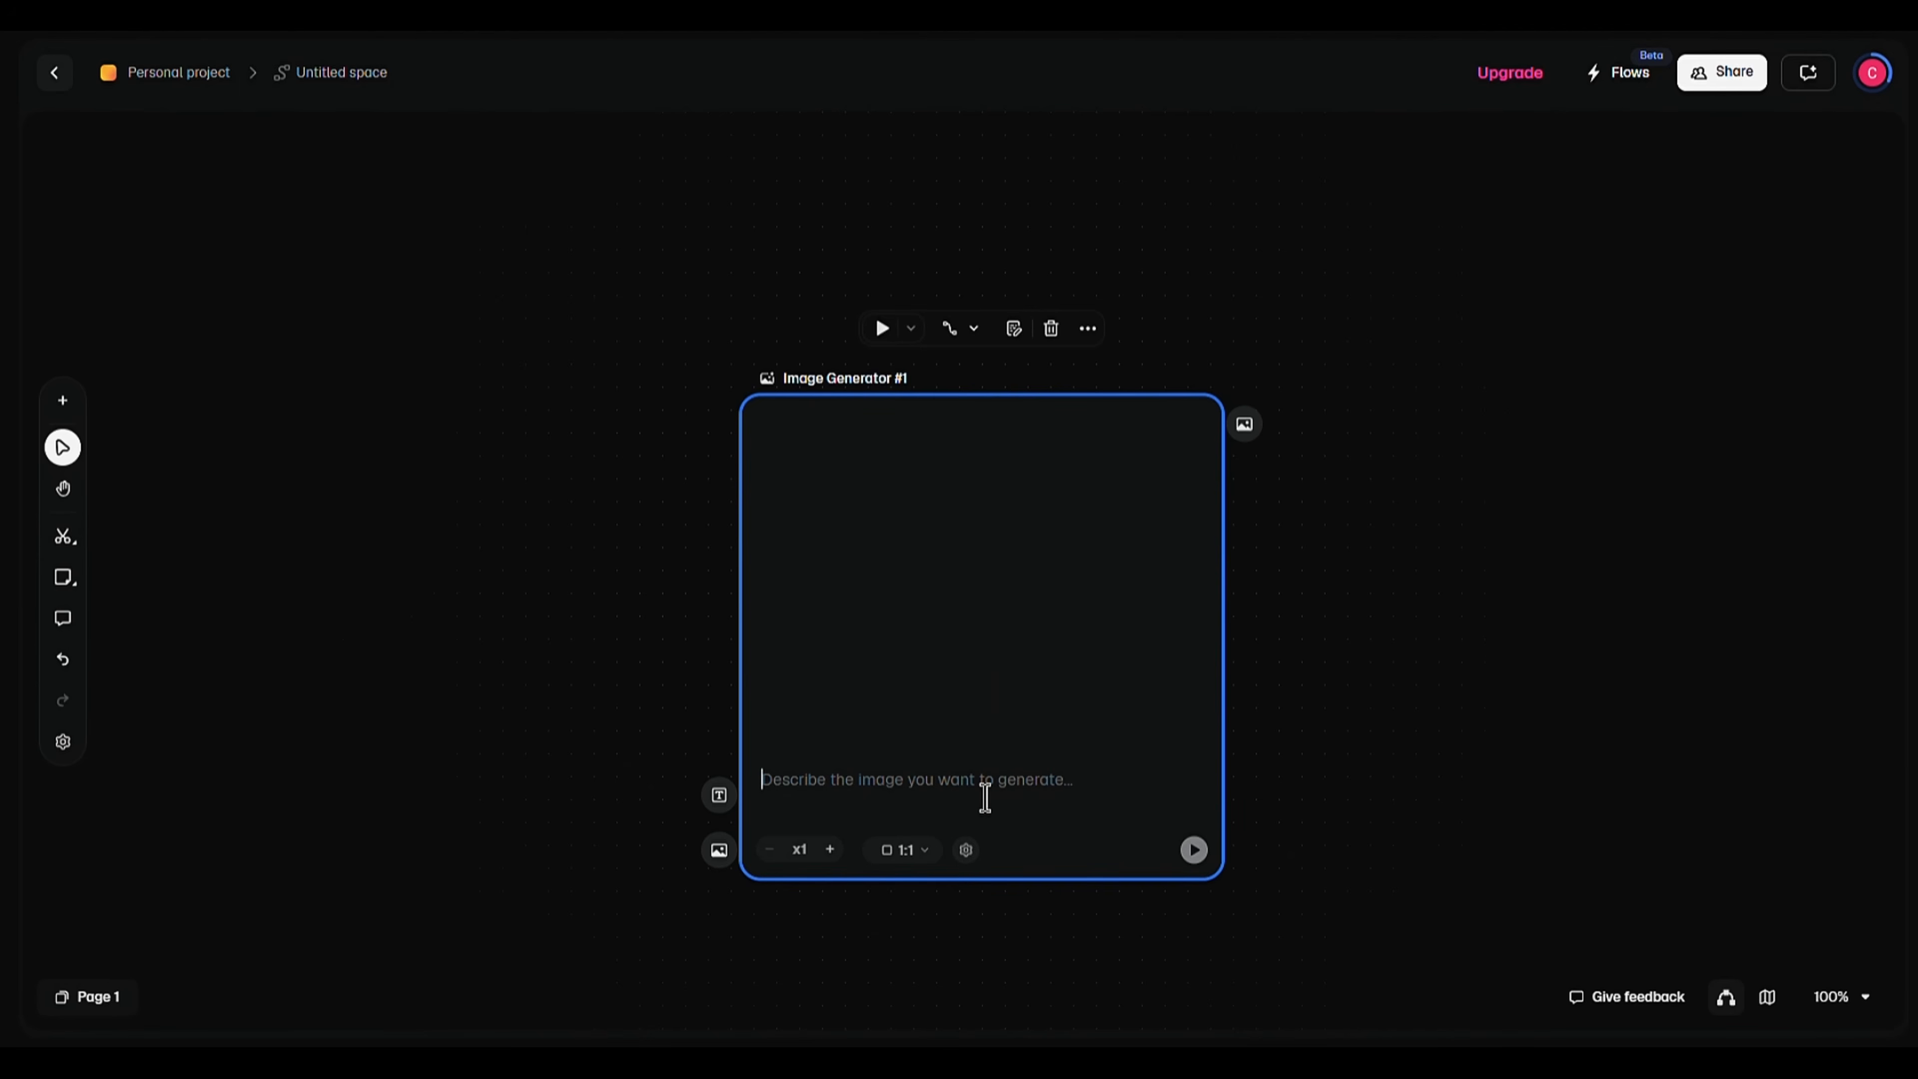
pyautogui.write('A professional male content creator, mid 30s, confident and expressive, holding a drink cup, sitting inside a car, natural lighting, casual dark t-shirt, short hair, looking directly at camera, photorealistic, UGC style selfie')
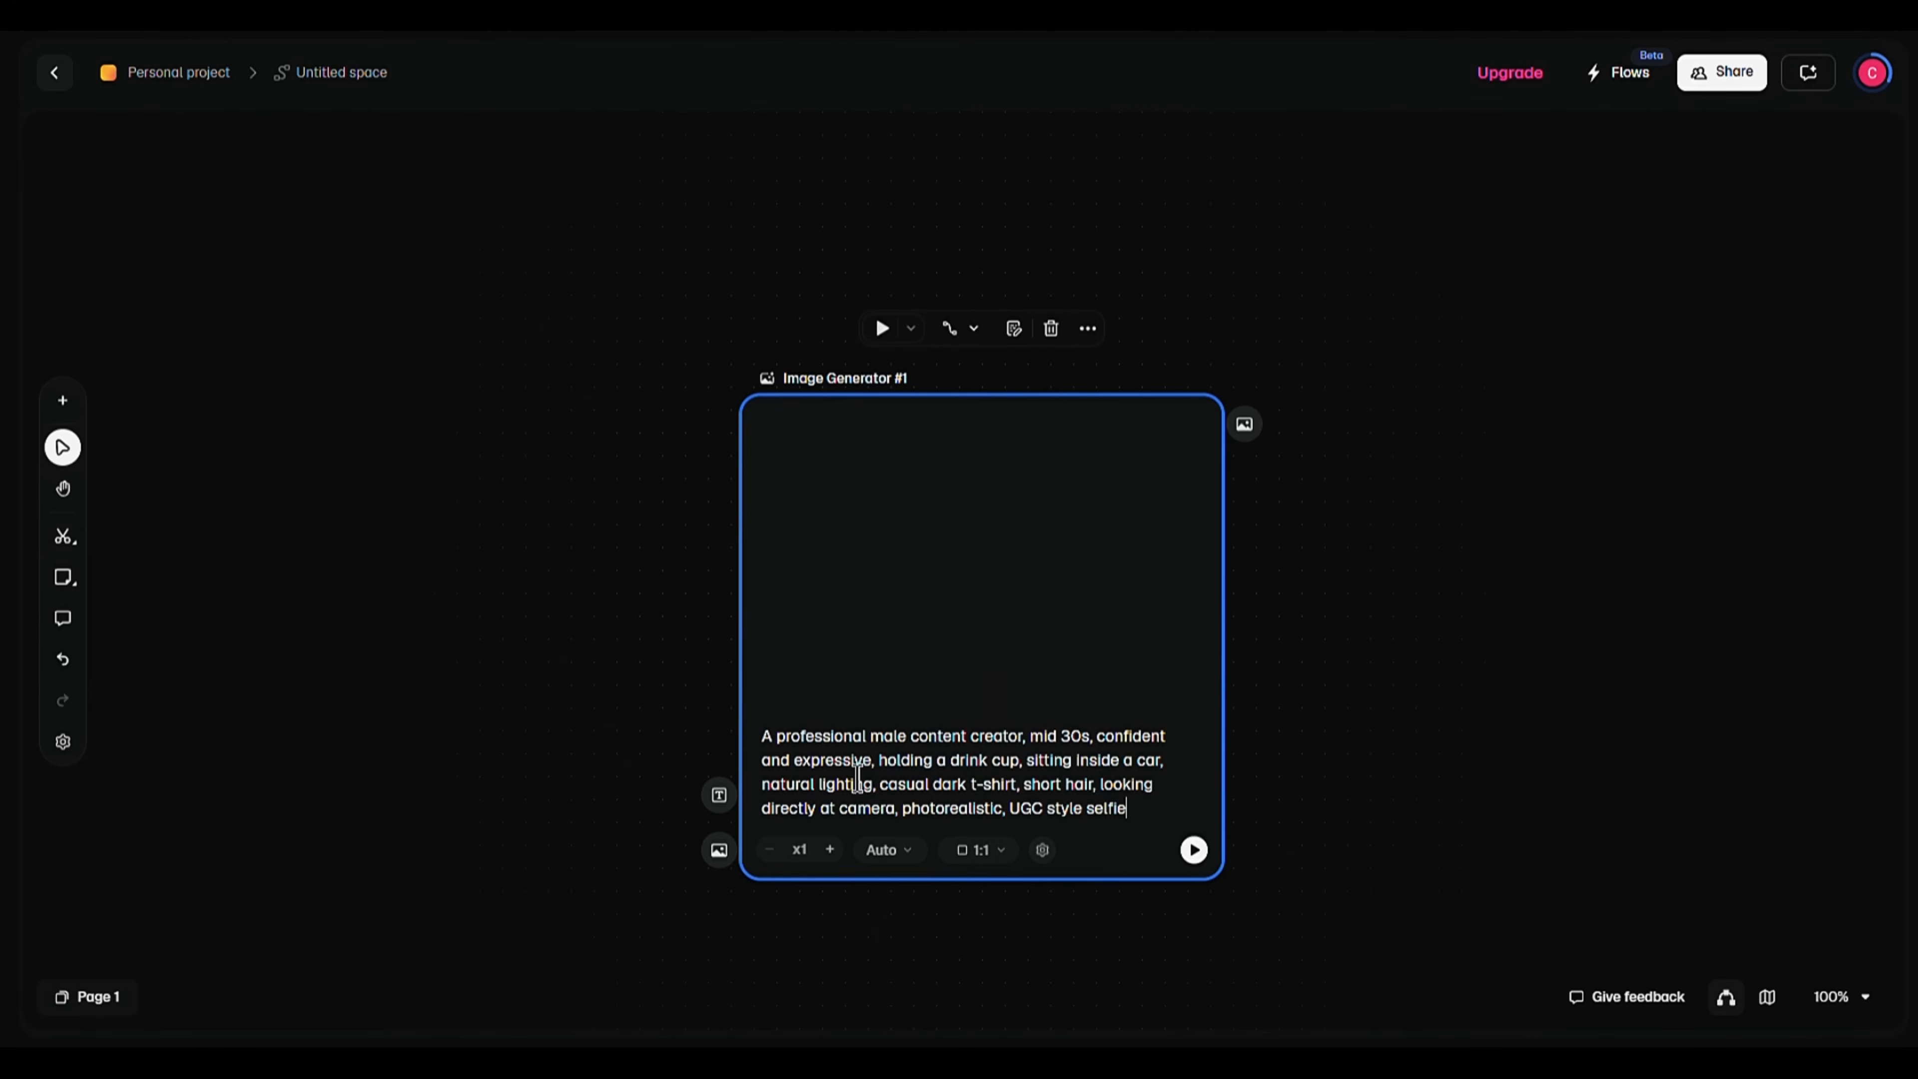
pyautogui.moveTo(810, 755); pyautogui.dragTo(1143, 815)
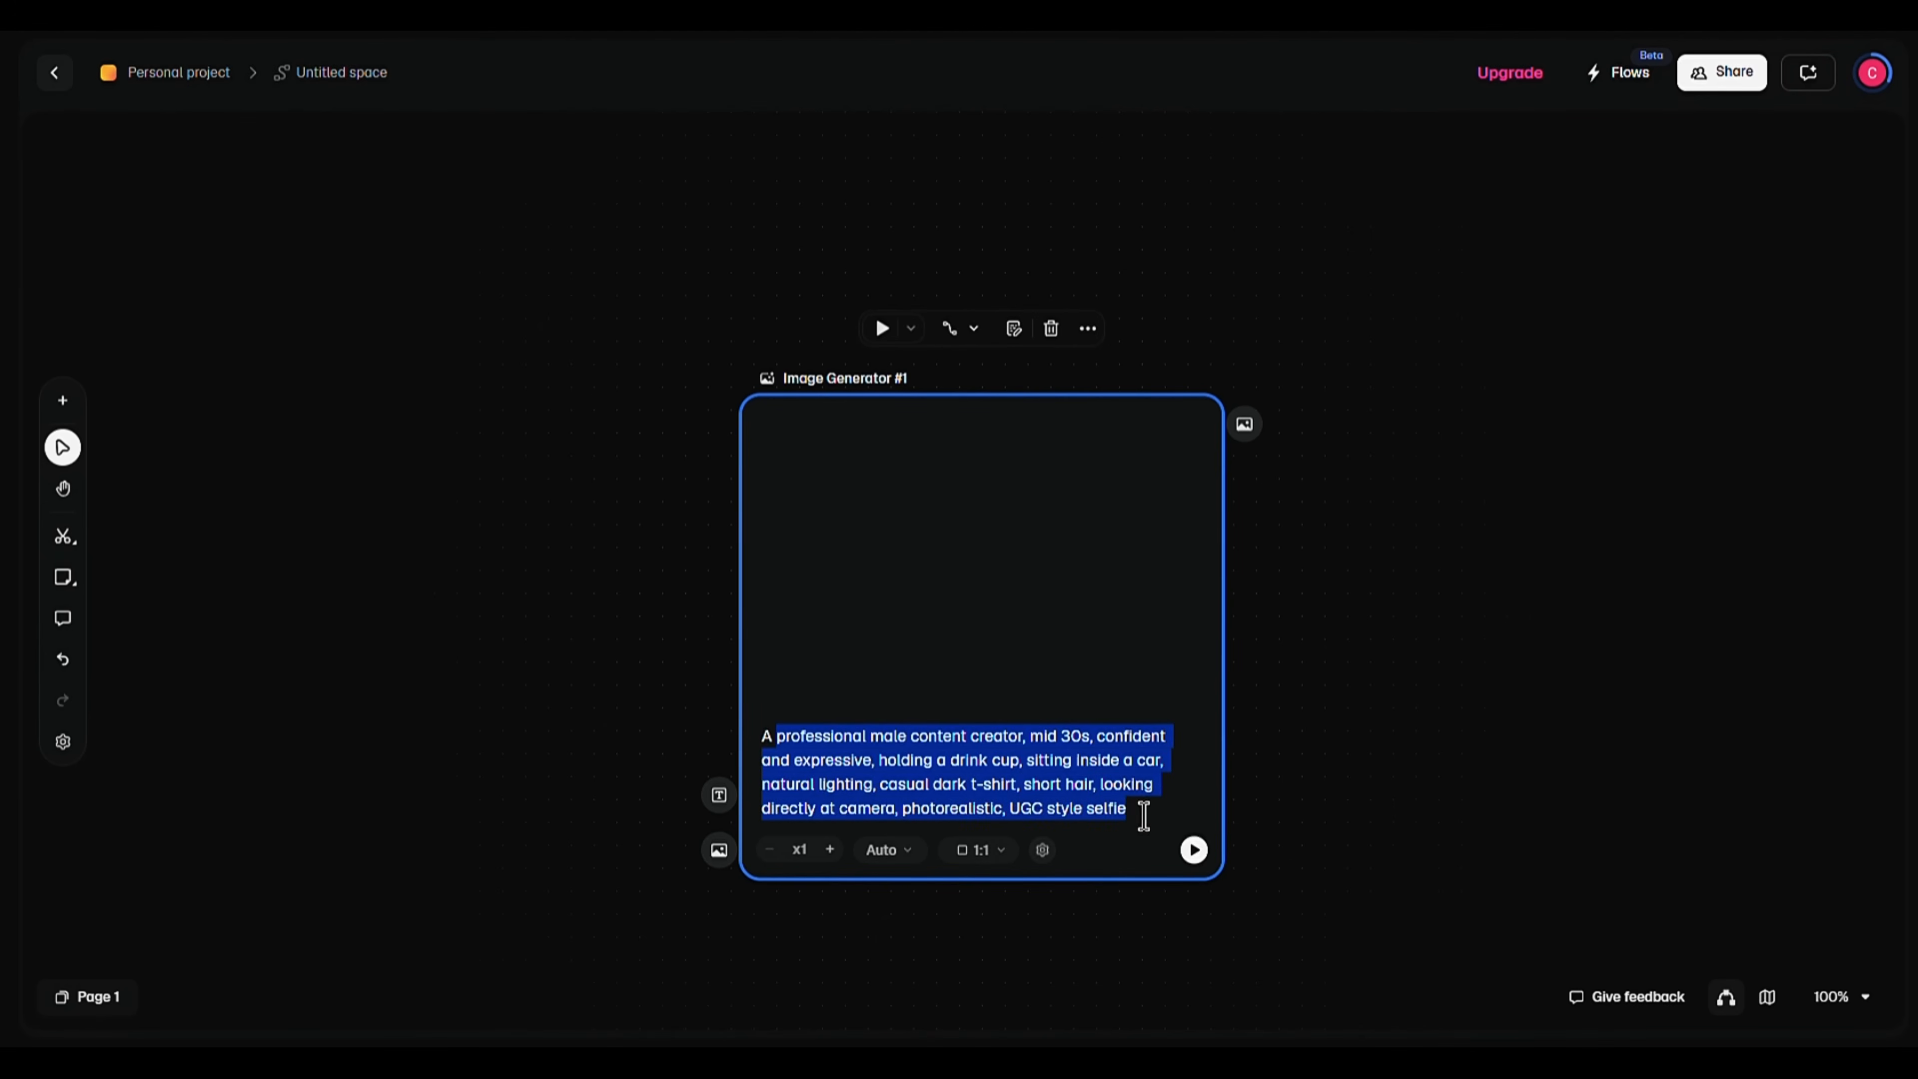
pyautogui.click(1095, 810)
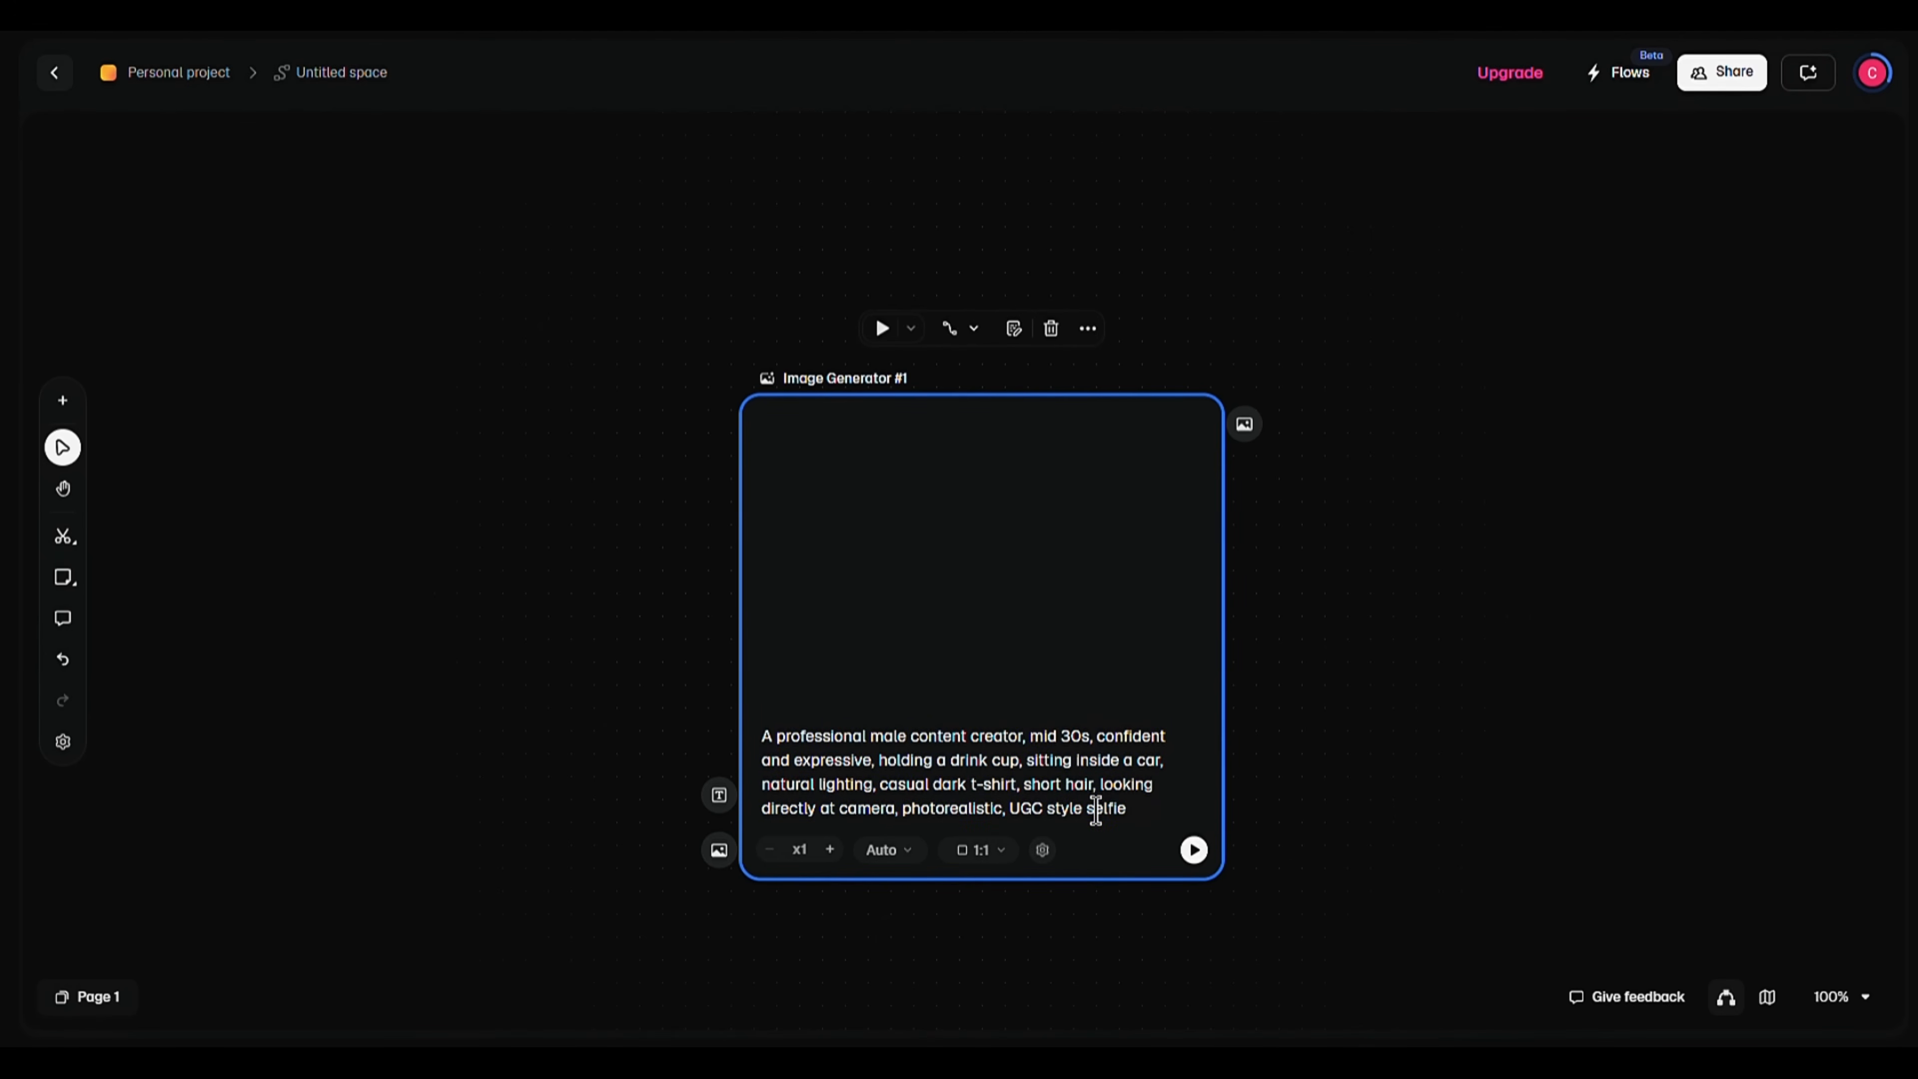
# Generate the image with a Google Nano Banana model, 16:9 aspect ratio and 2K resolution.
pyautogui.click(908, 849)
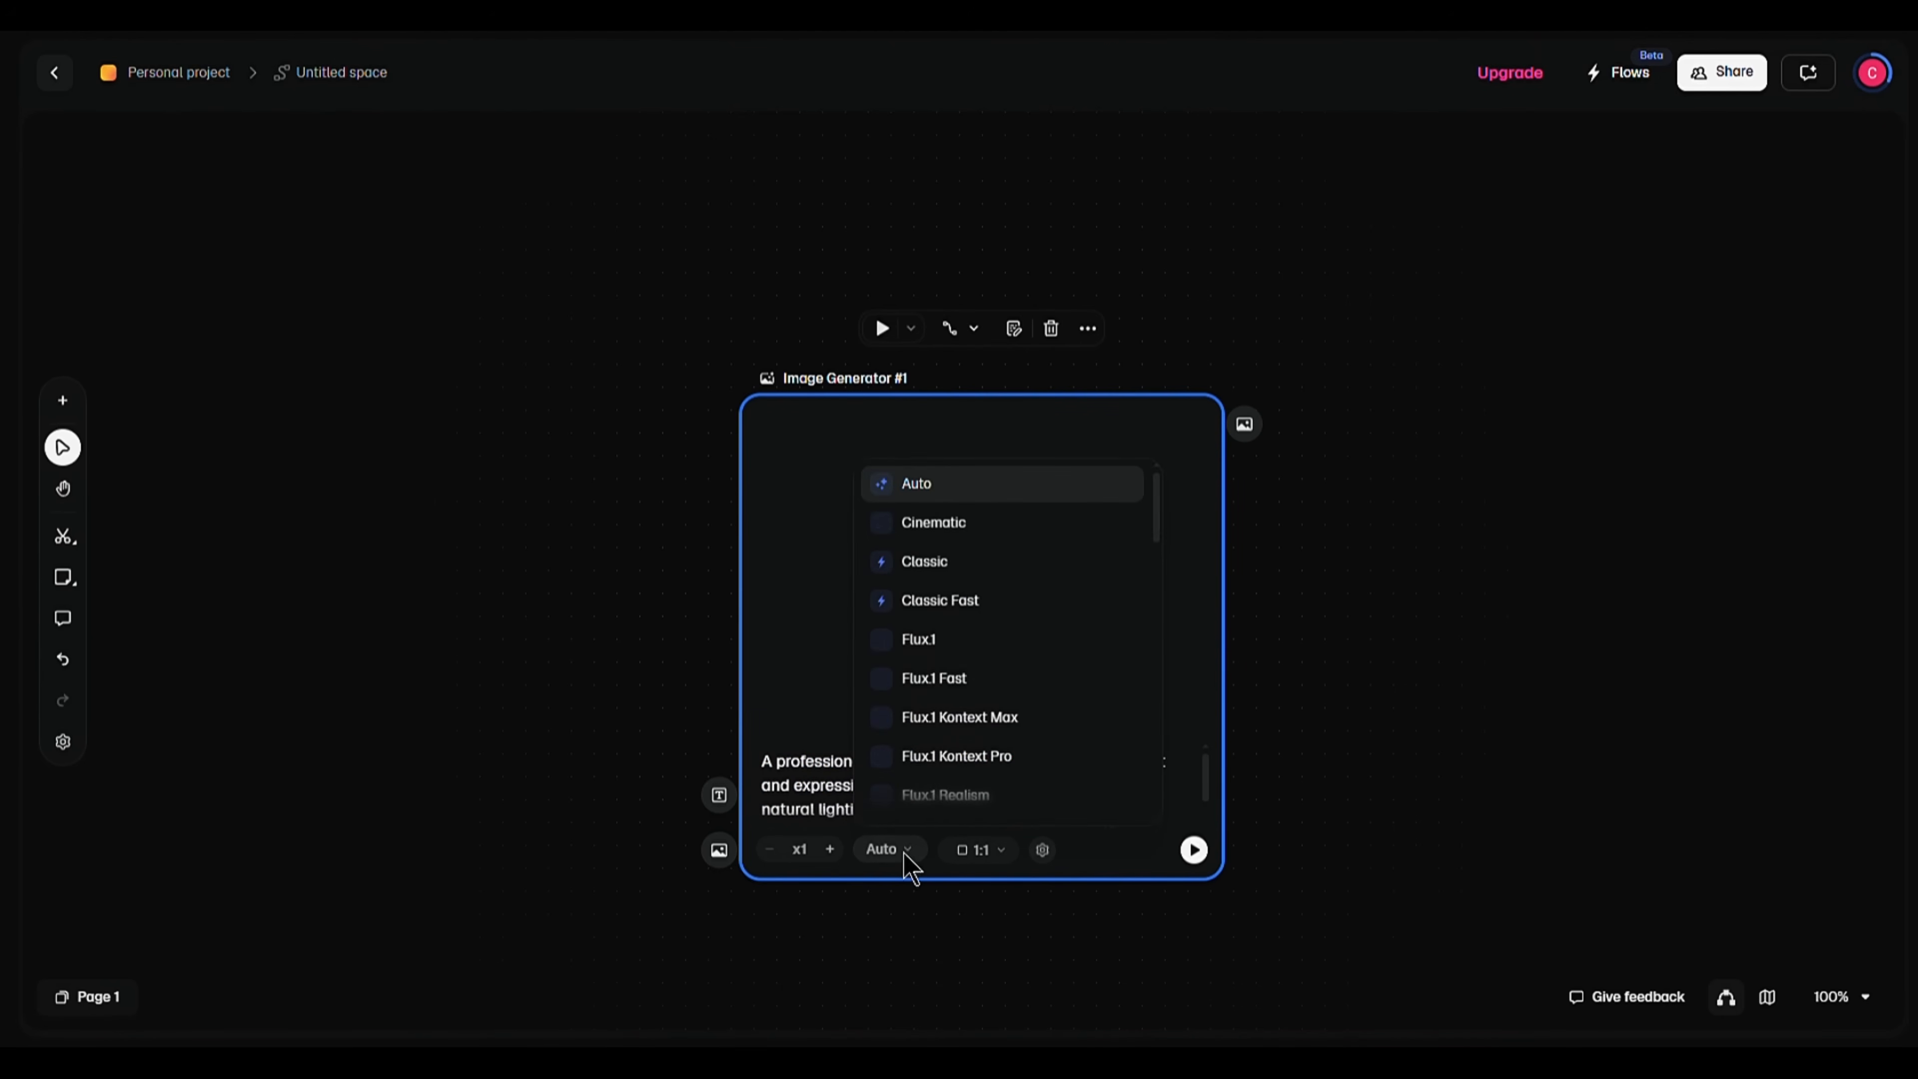
pyautogui.scroll(-8, 981, 560)
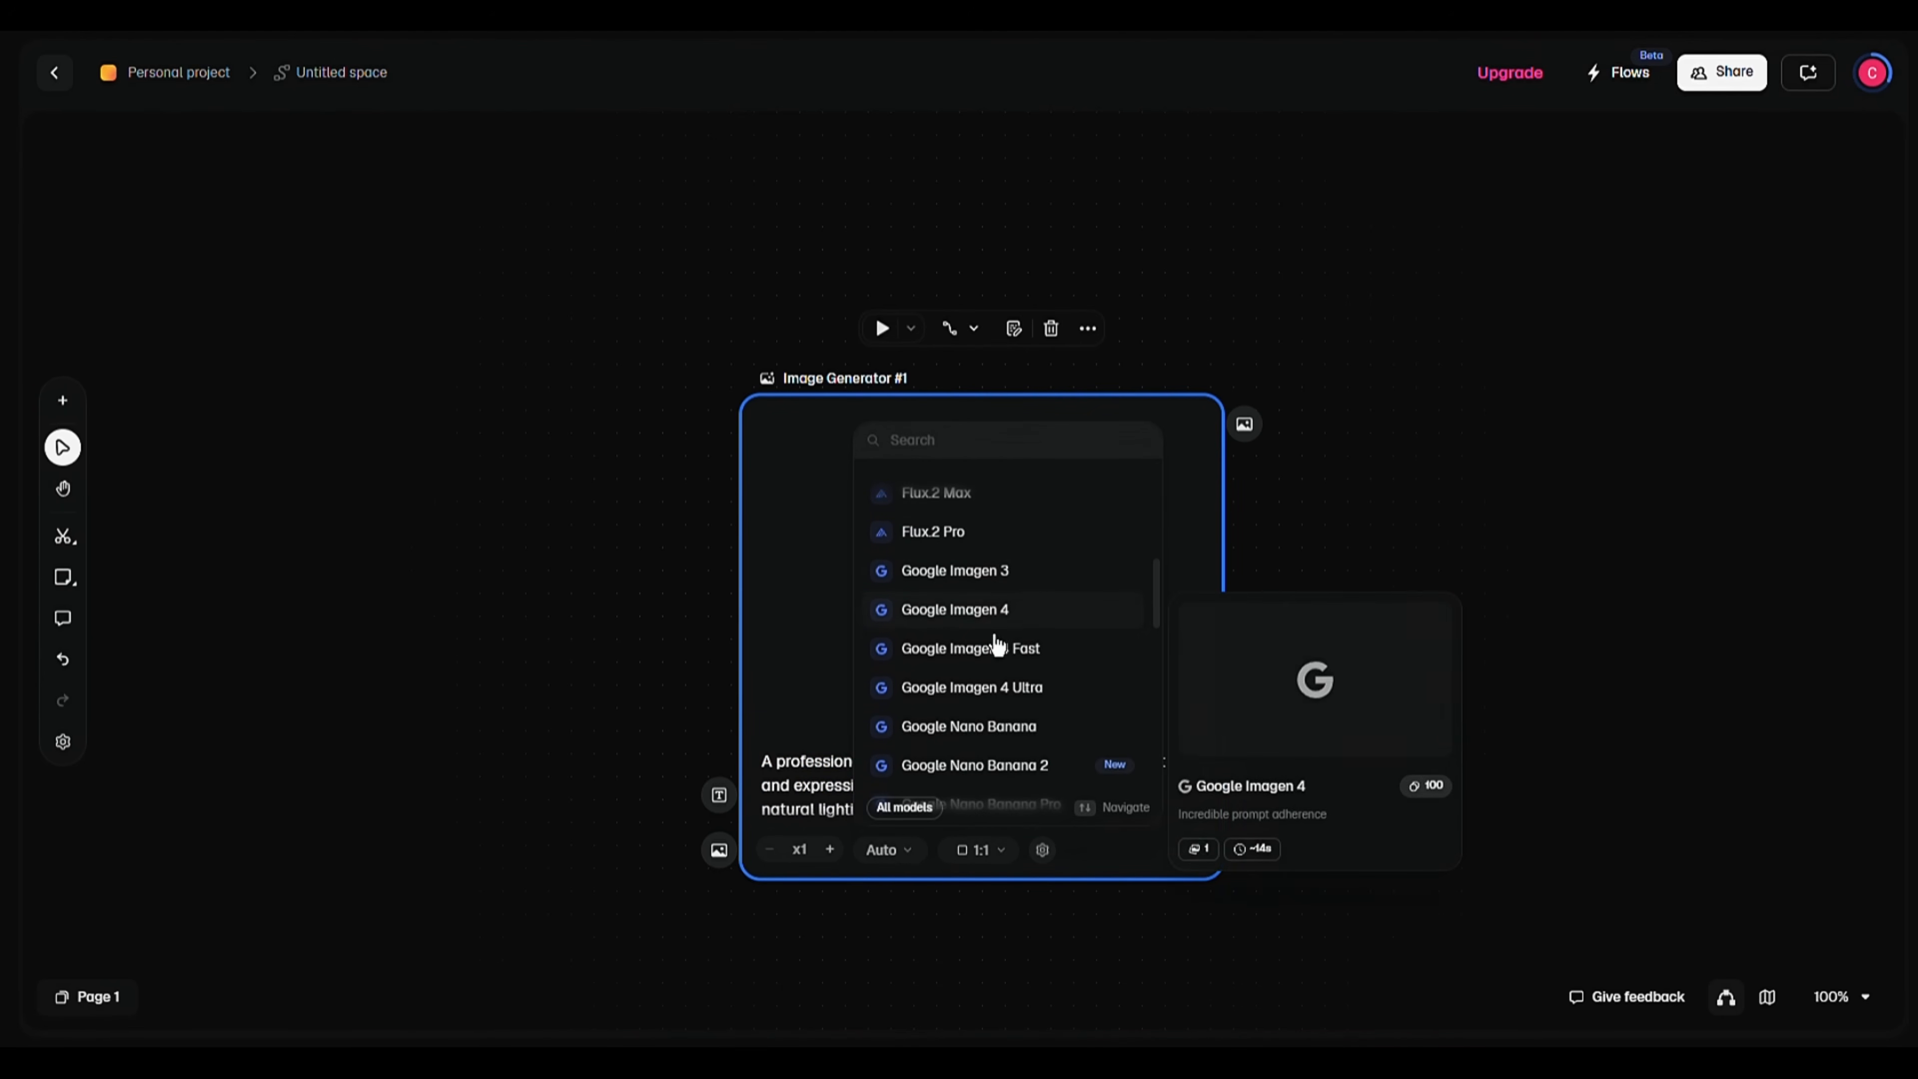
pyautogui.scroll(-3, 993, 639)
pyautogui.click(1001, 652)
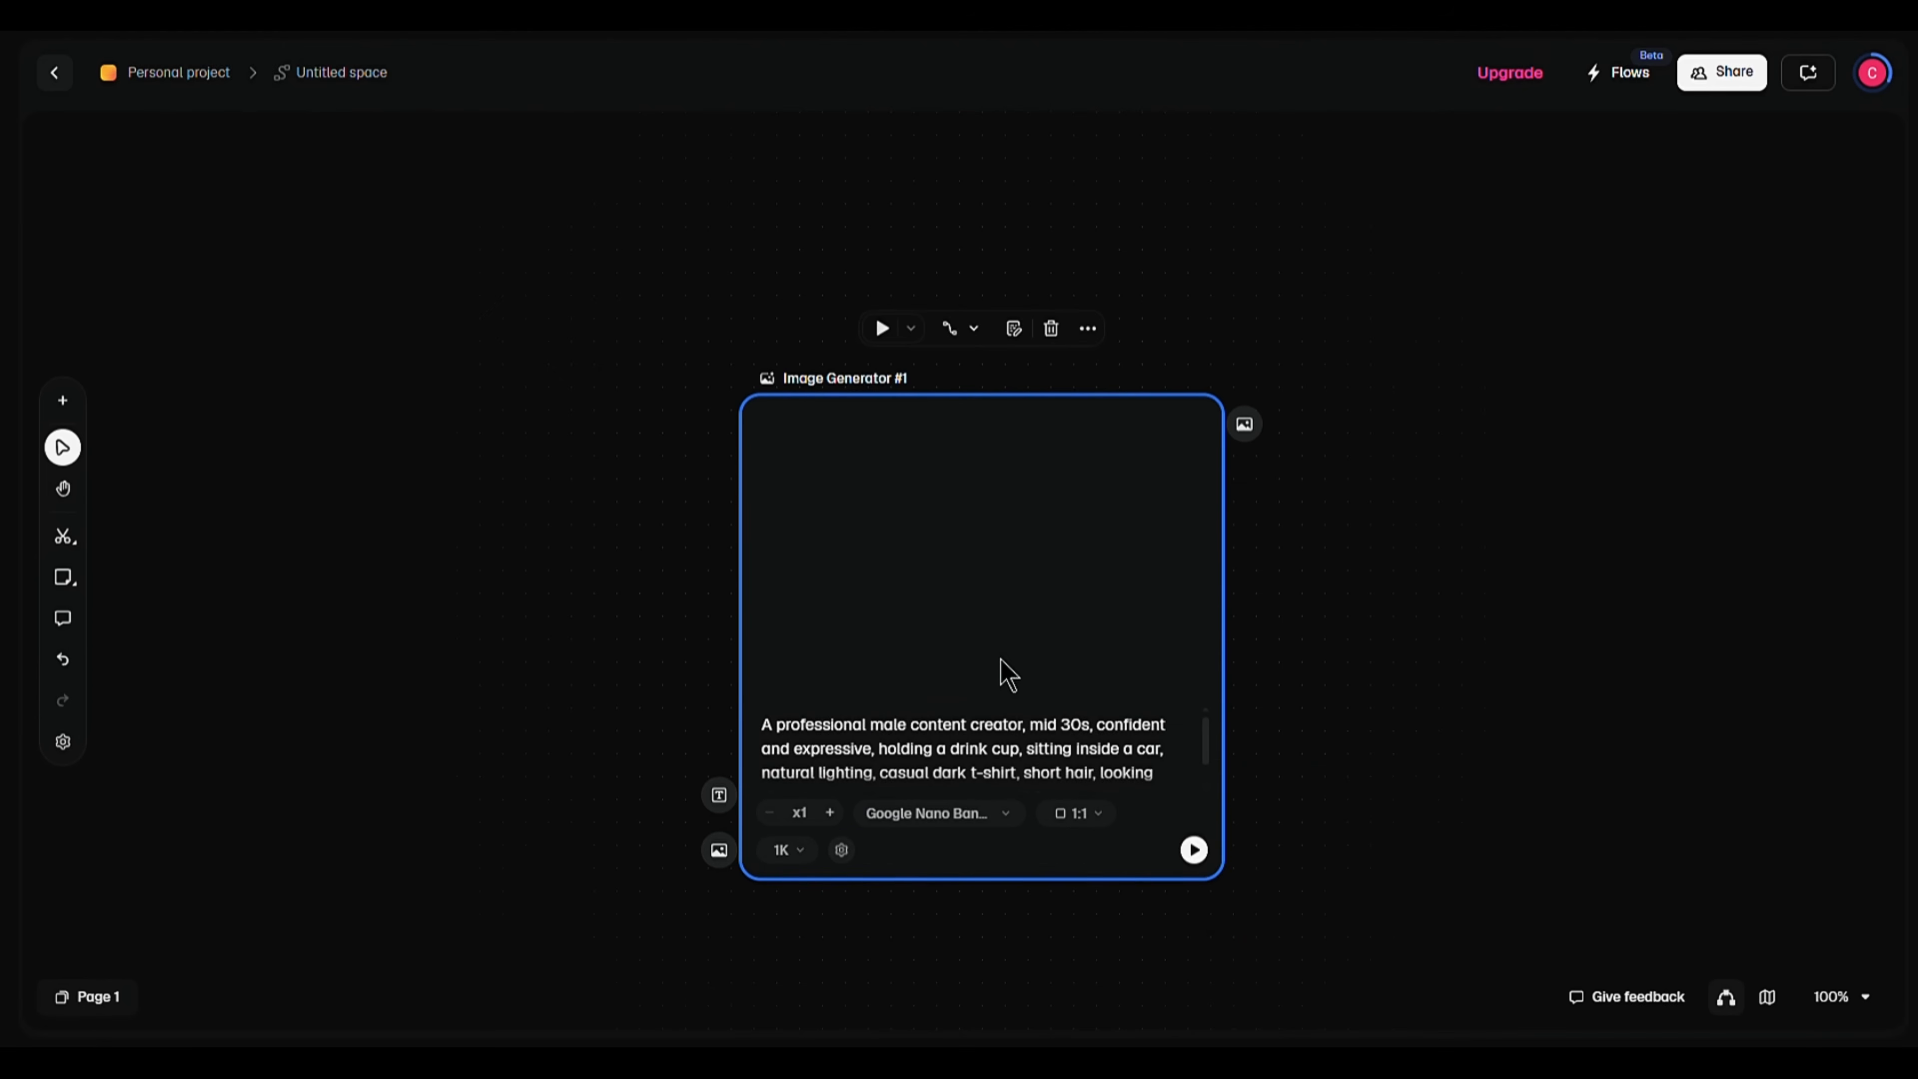
pyautogui.click(1071, 816)
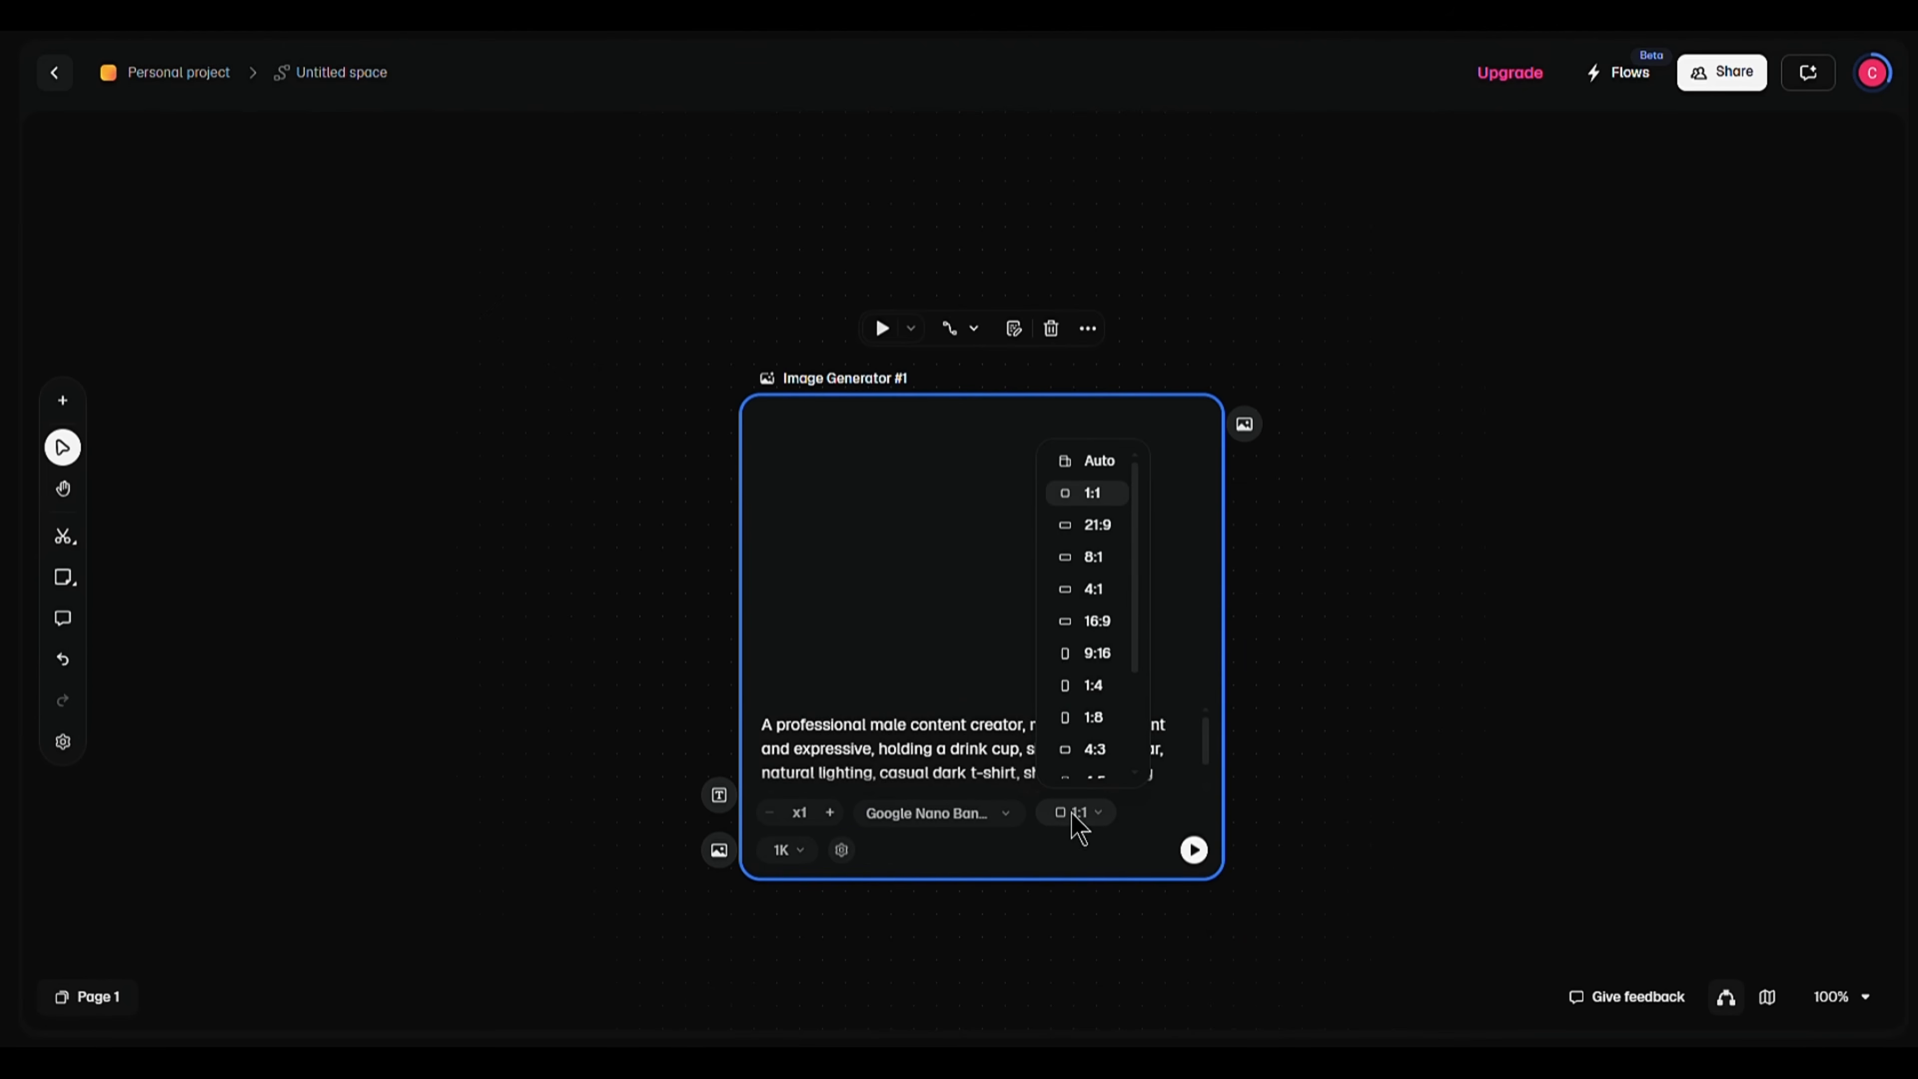
pyautogui.click(1096, 622)
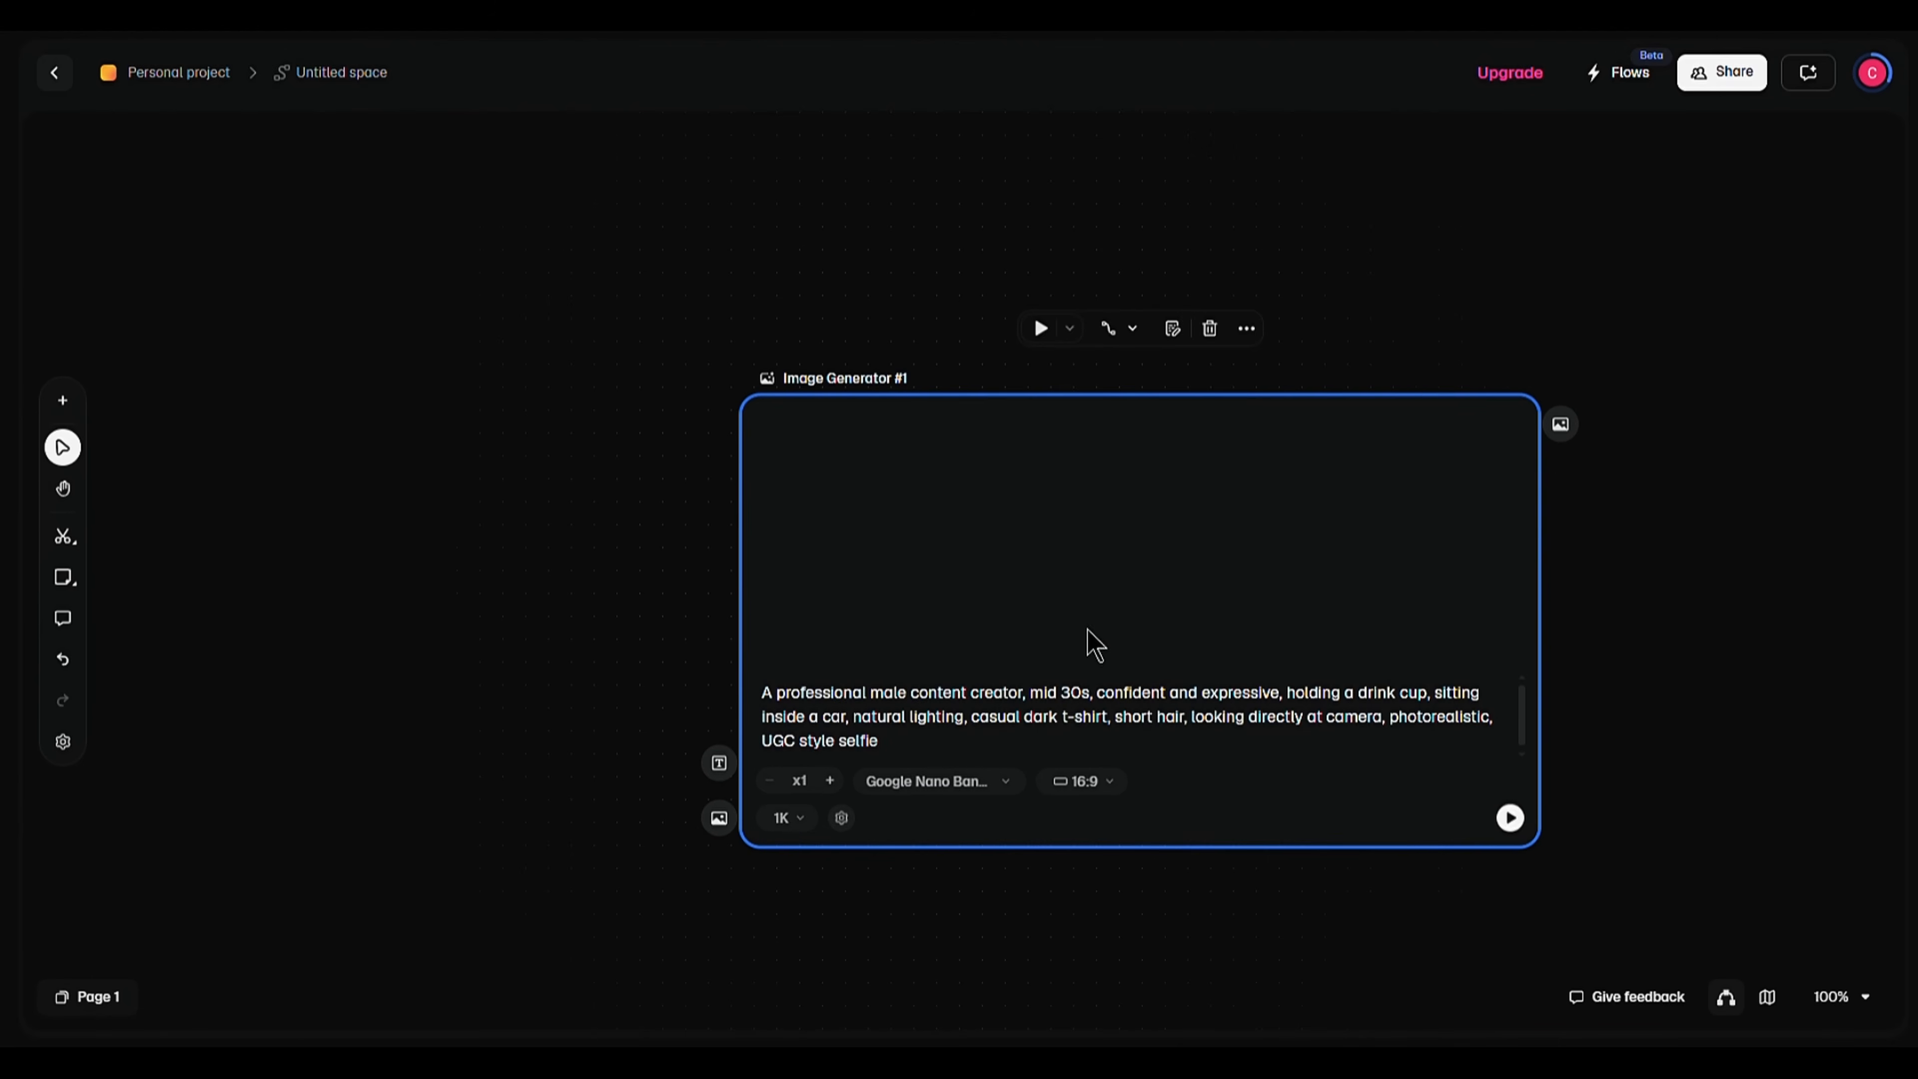
pyautogui.click(785, 818)
pyautogui.click(785, 899)
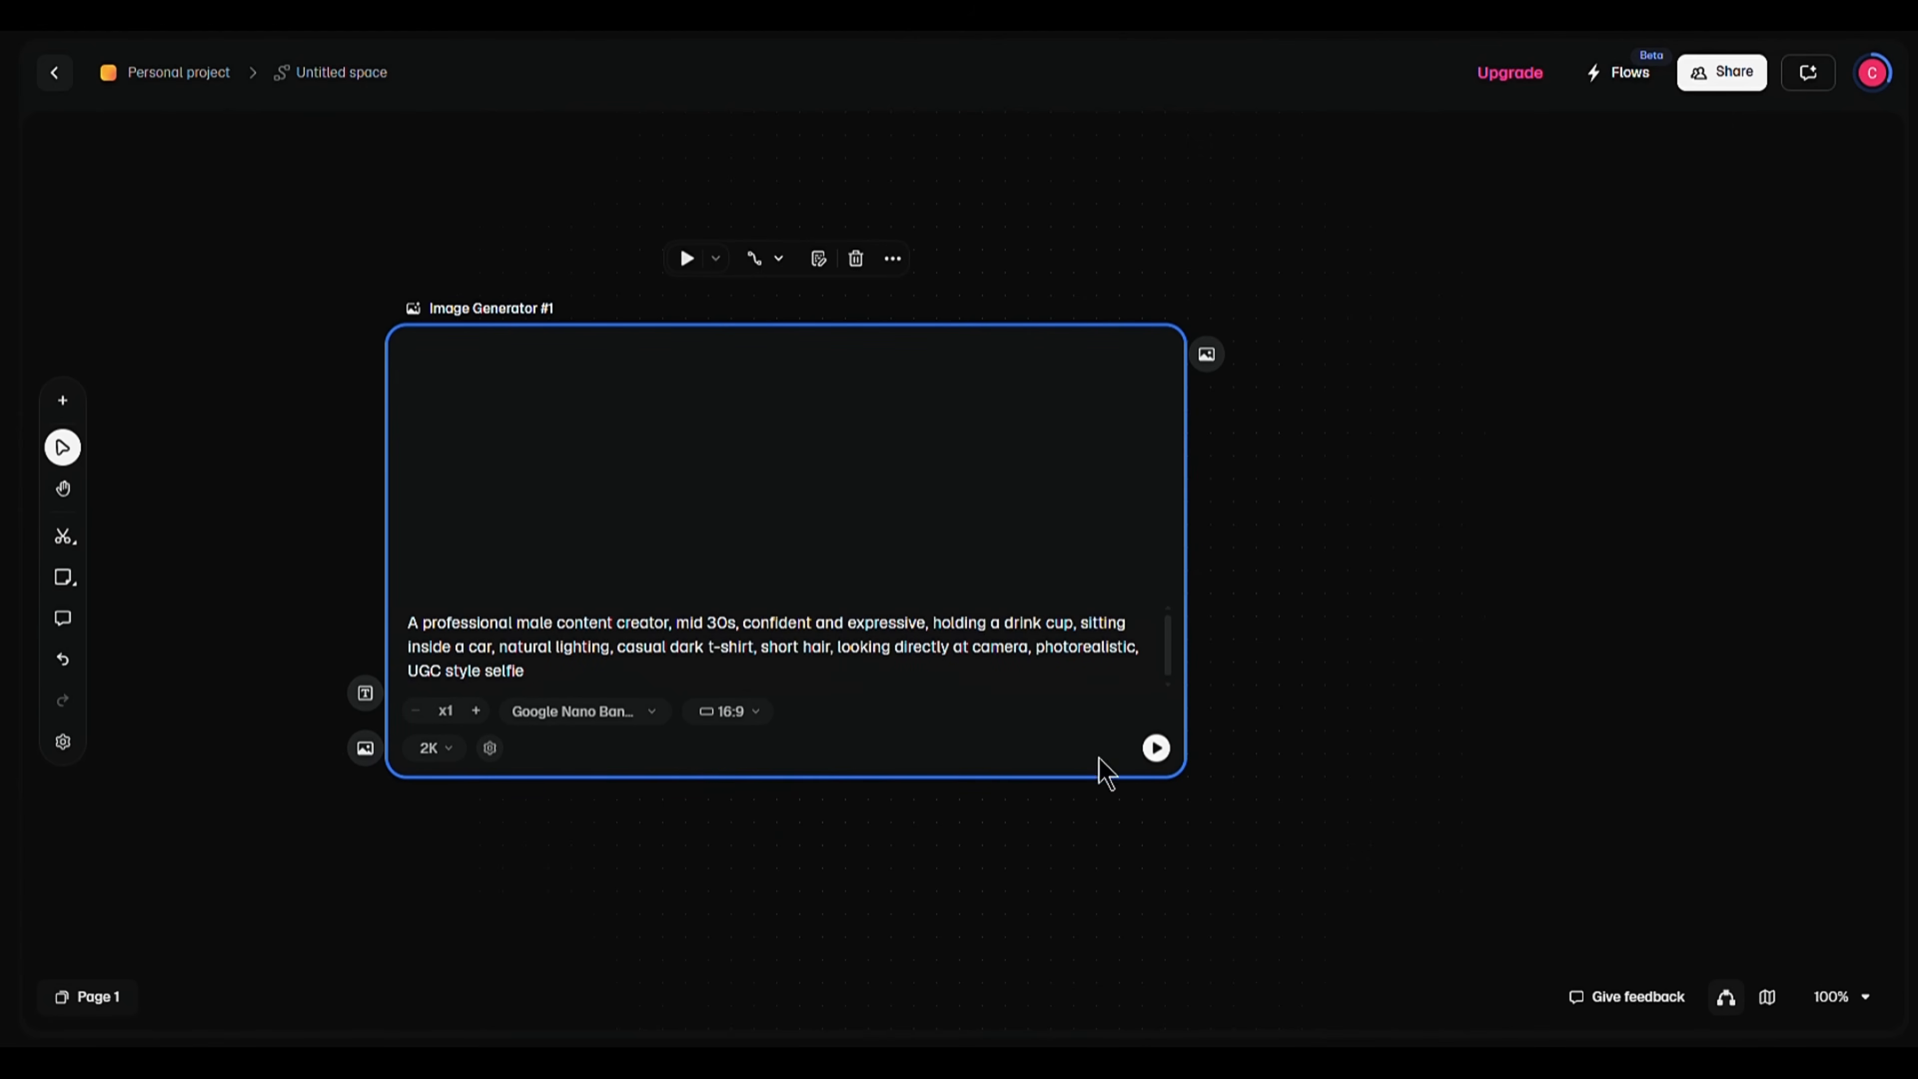
pyautogui.click(1154, 748)
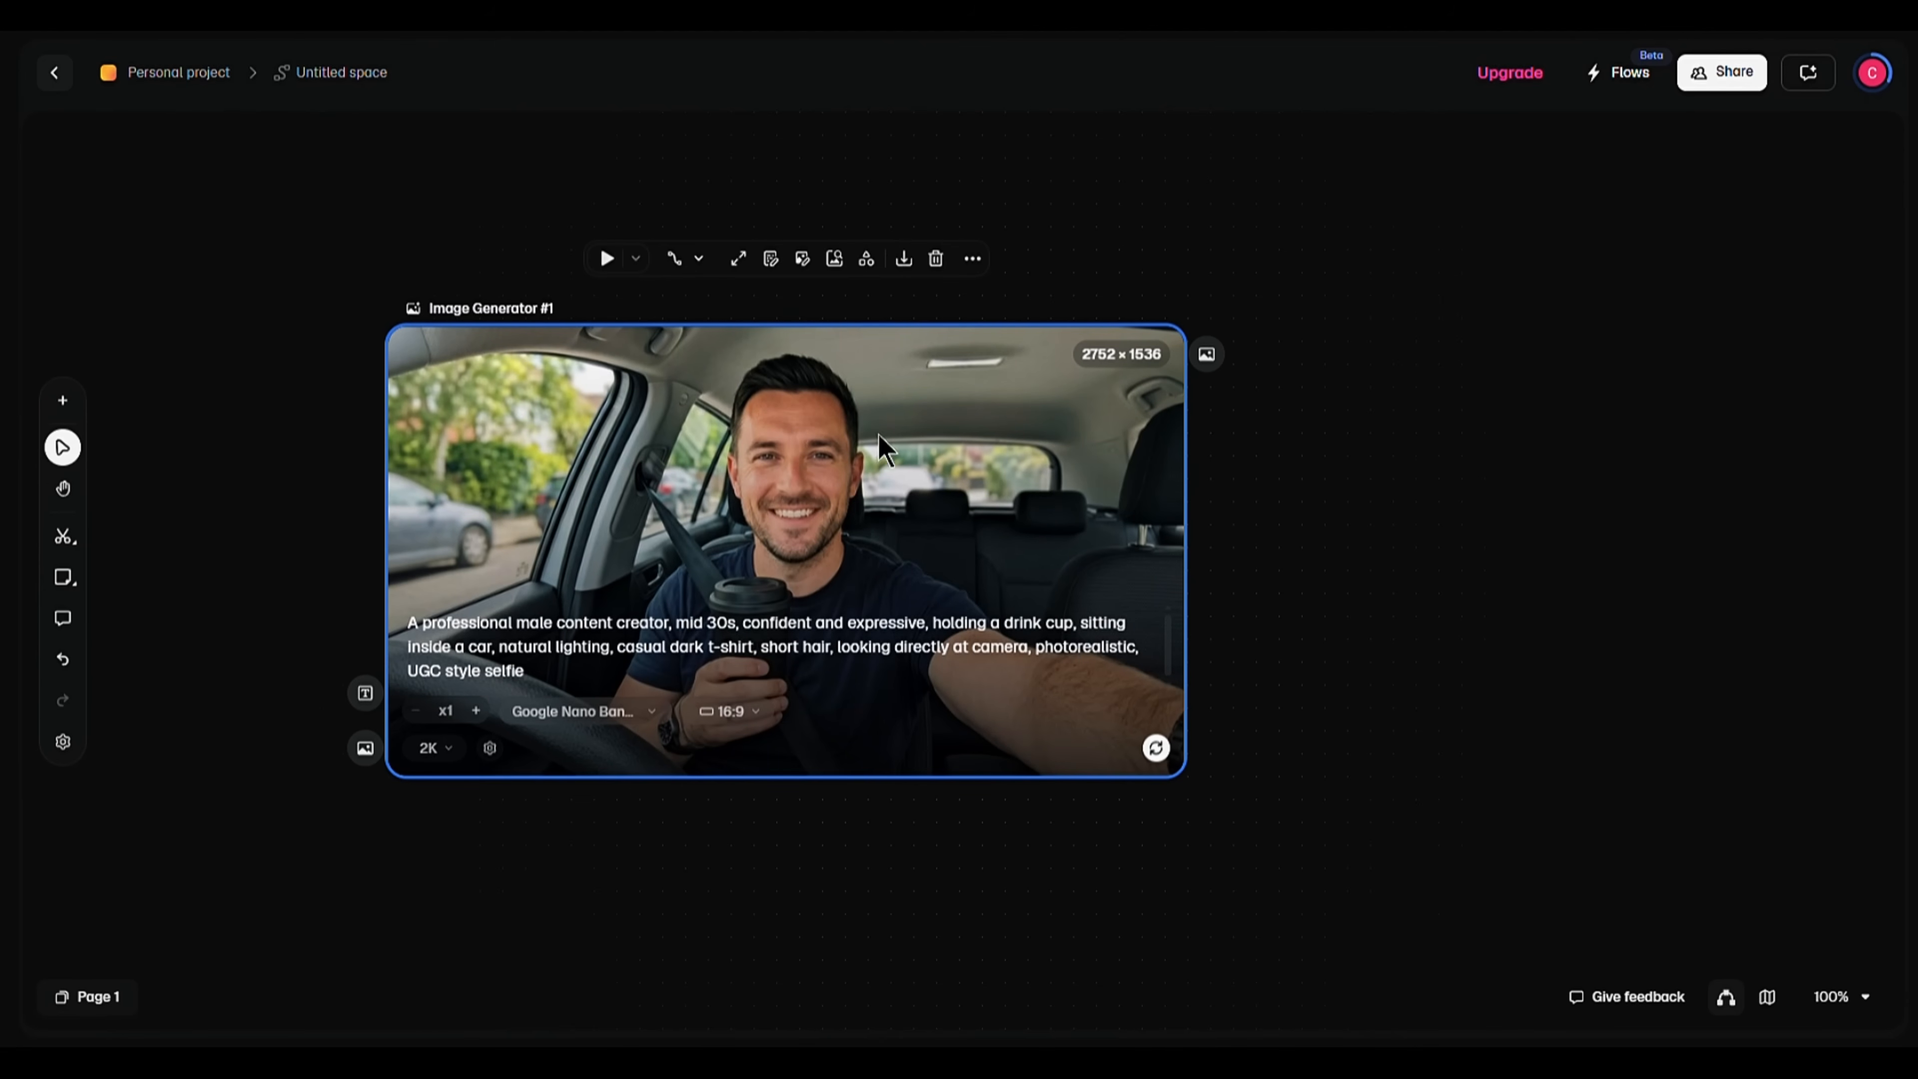
# Add a Video Generator node fed by the generated image and link the image to the node's last image input too.
pyautogui.click(694, 282)
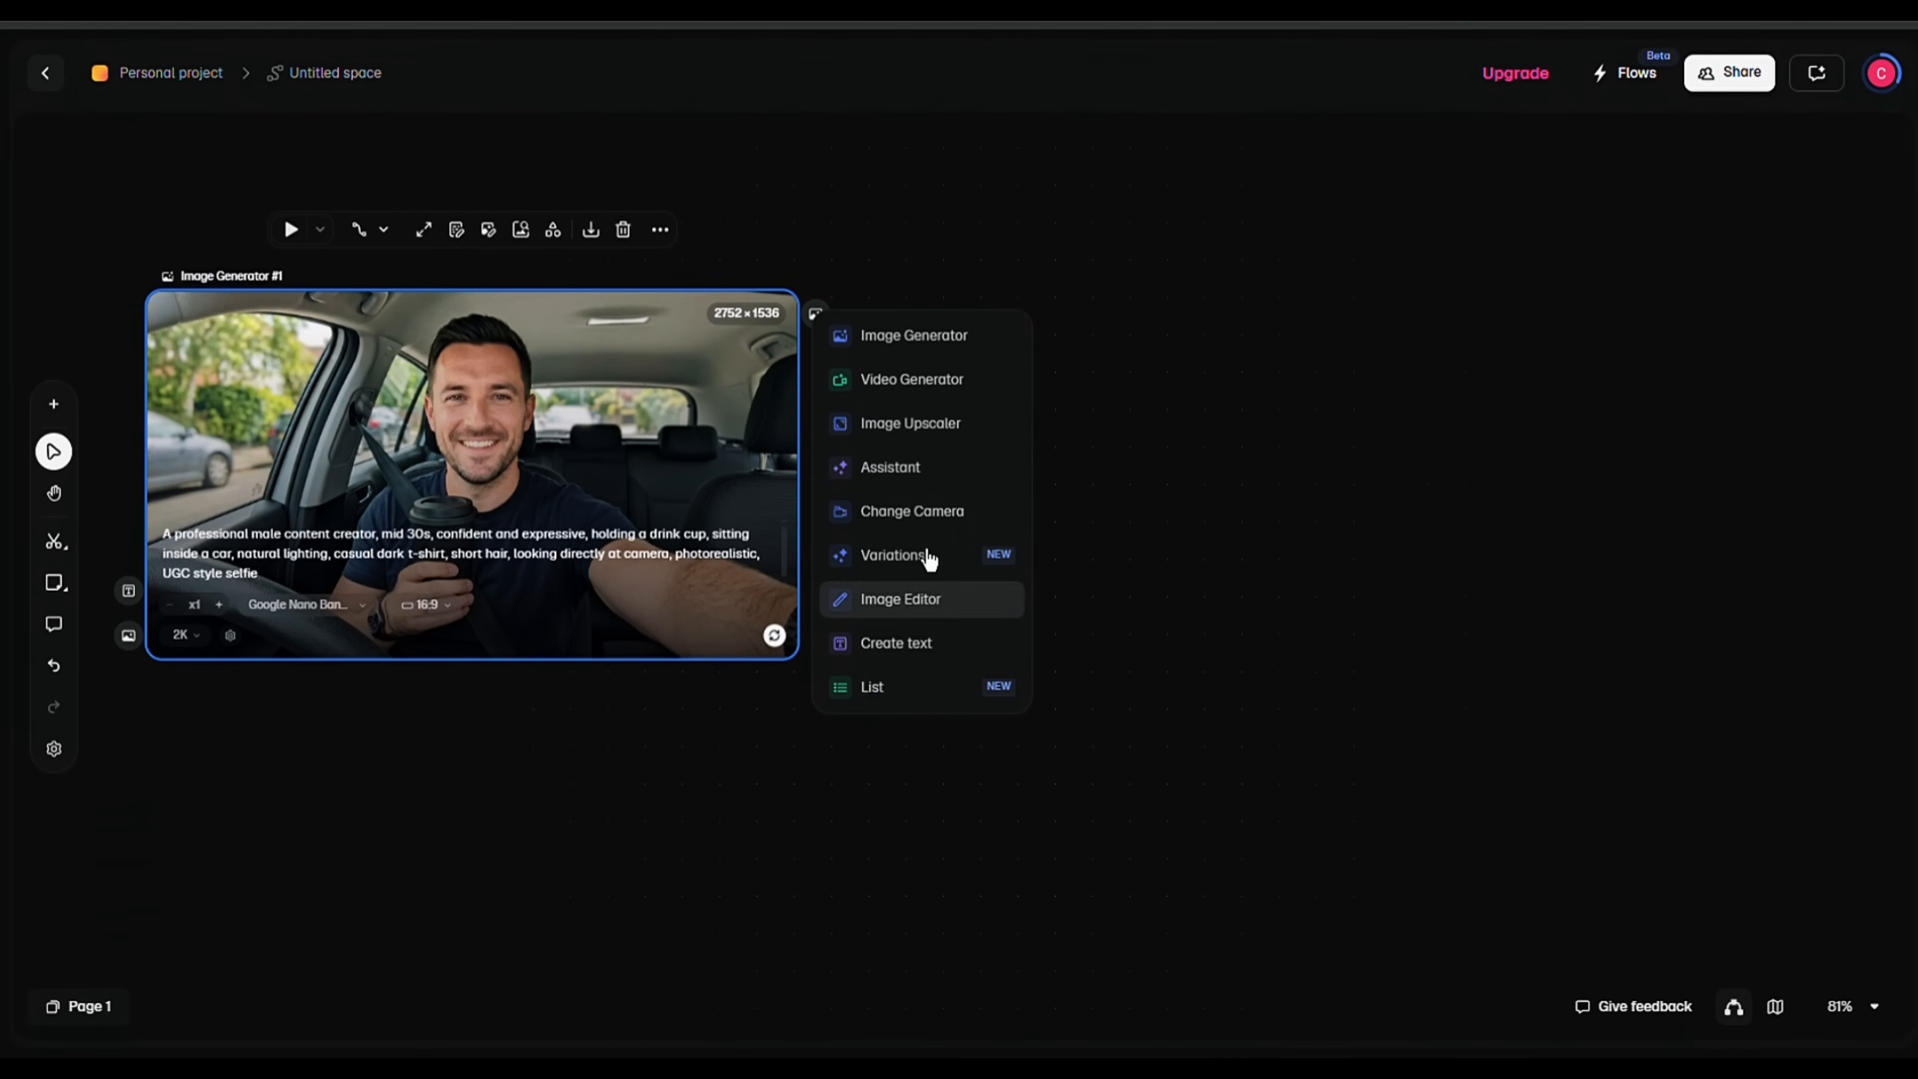
pyautogui.click(932, 379)
pyautogui.scroll(3, 1039, 529)
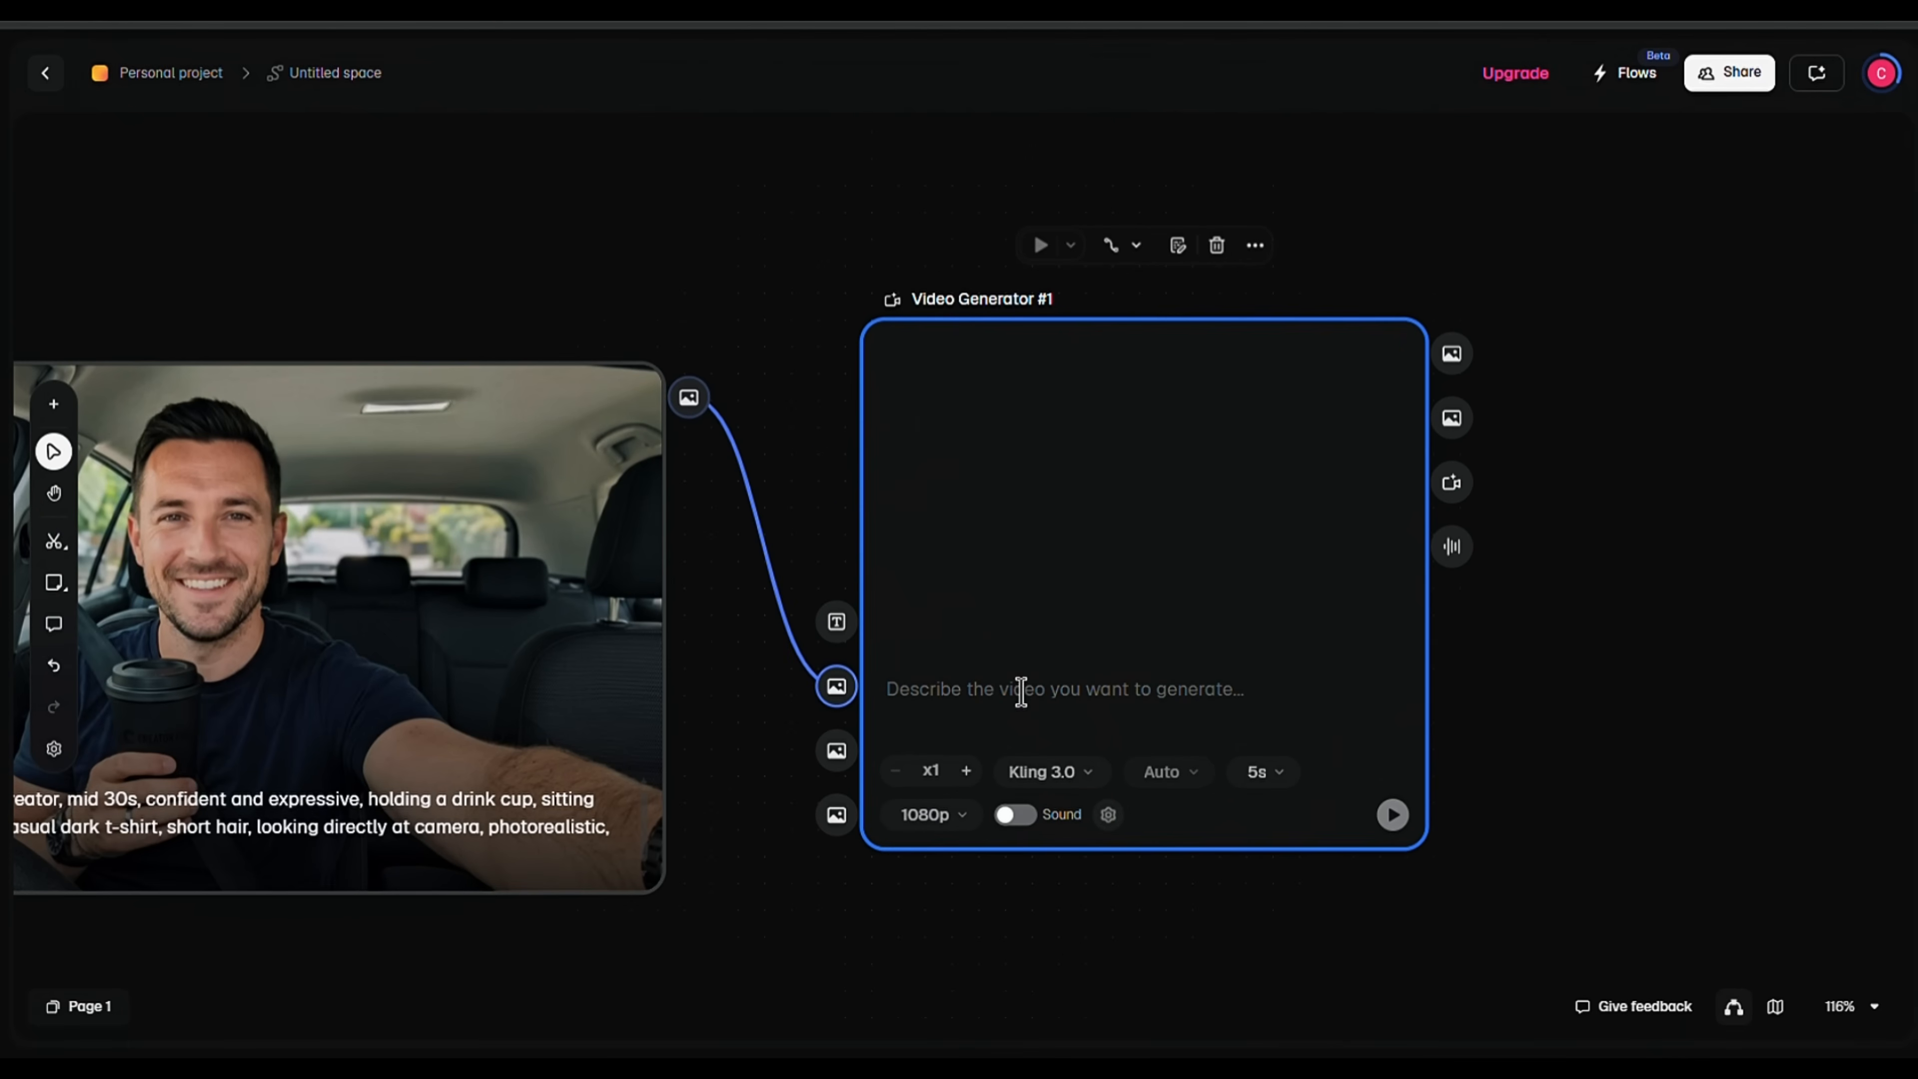
pyautogui.click(730, 614)
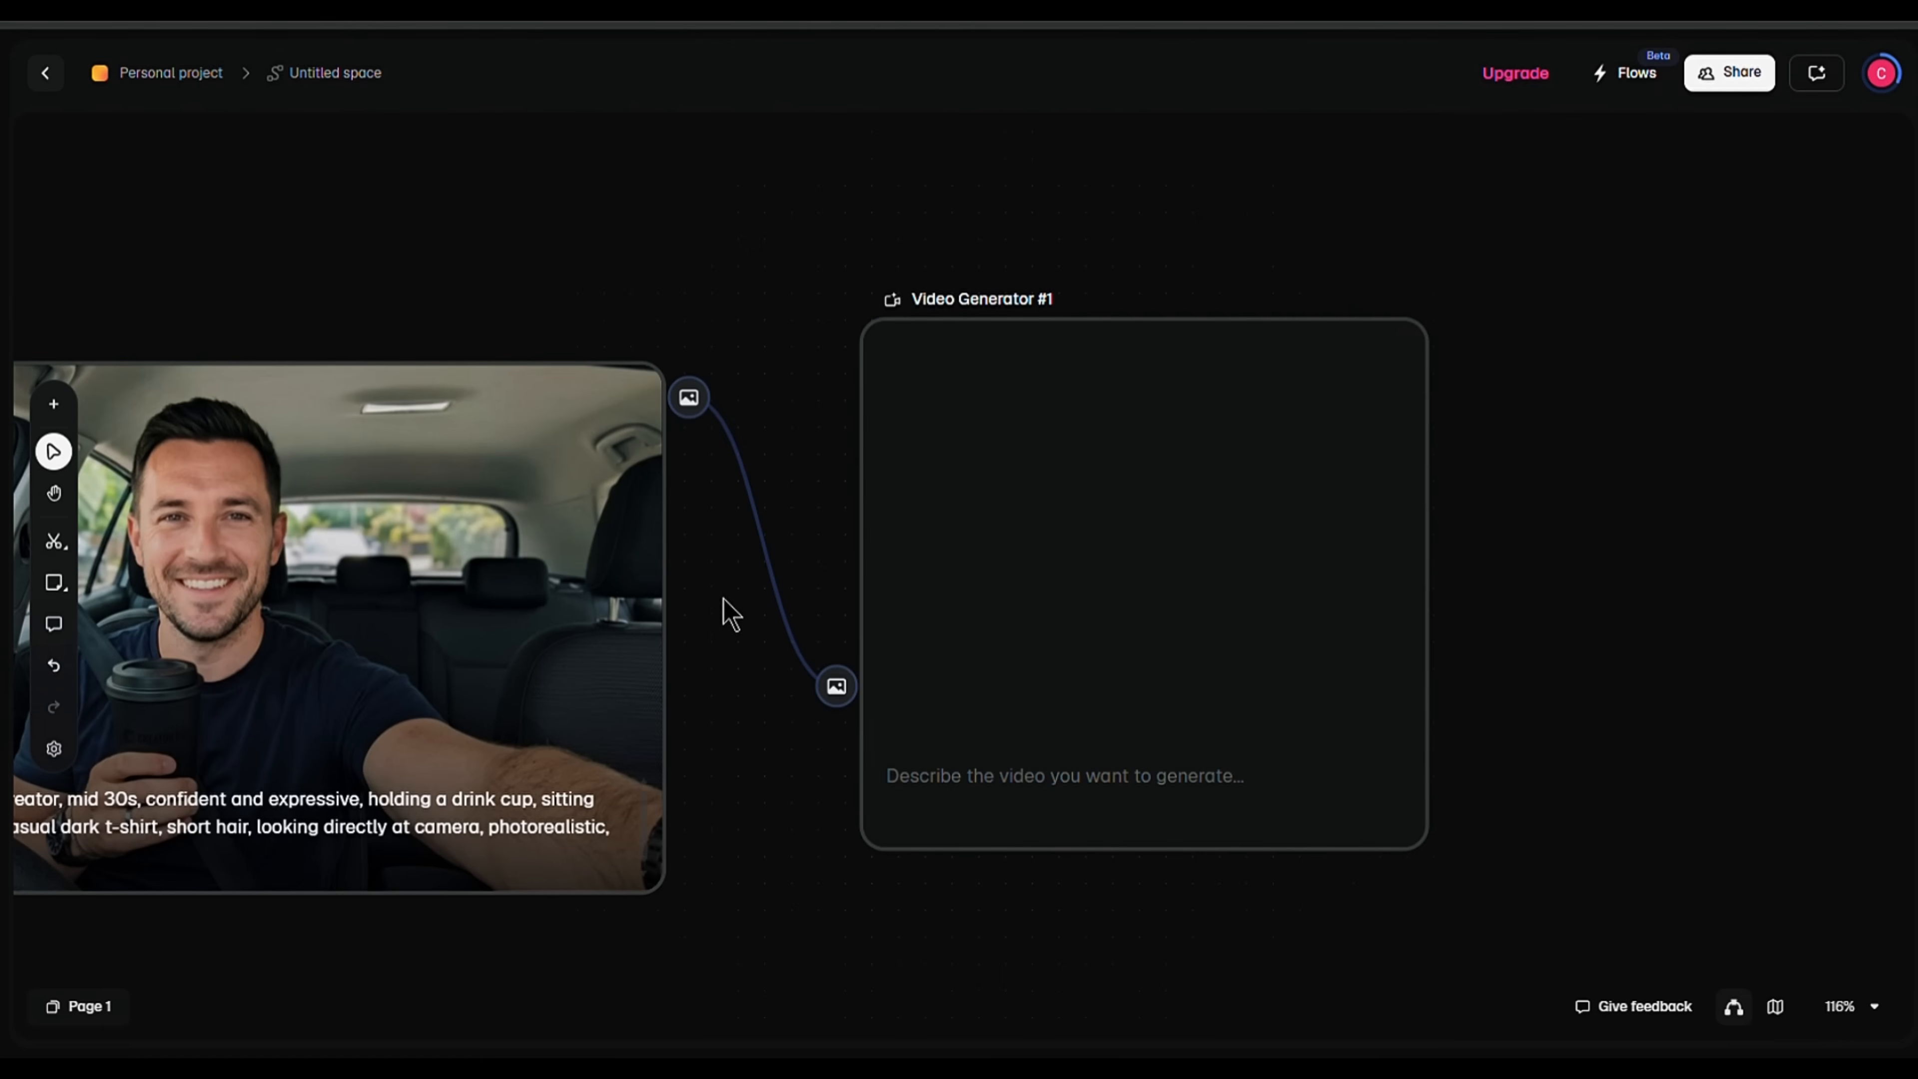
pyautogui.moveTo(688, 405)
pyautogui.mouseDown()
pyautogui.moveTo(772, 824)
pyautogui.moveTo(827, 816)
pyautogui.mouseUp()
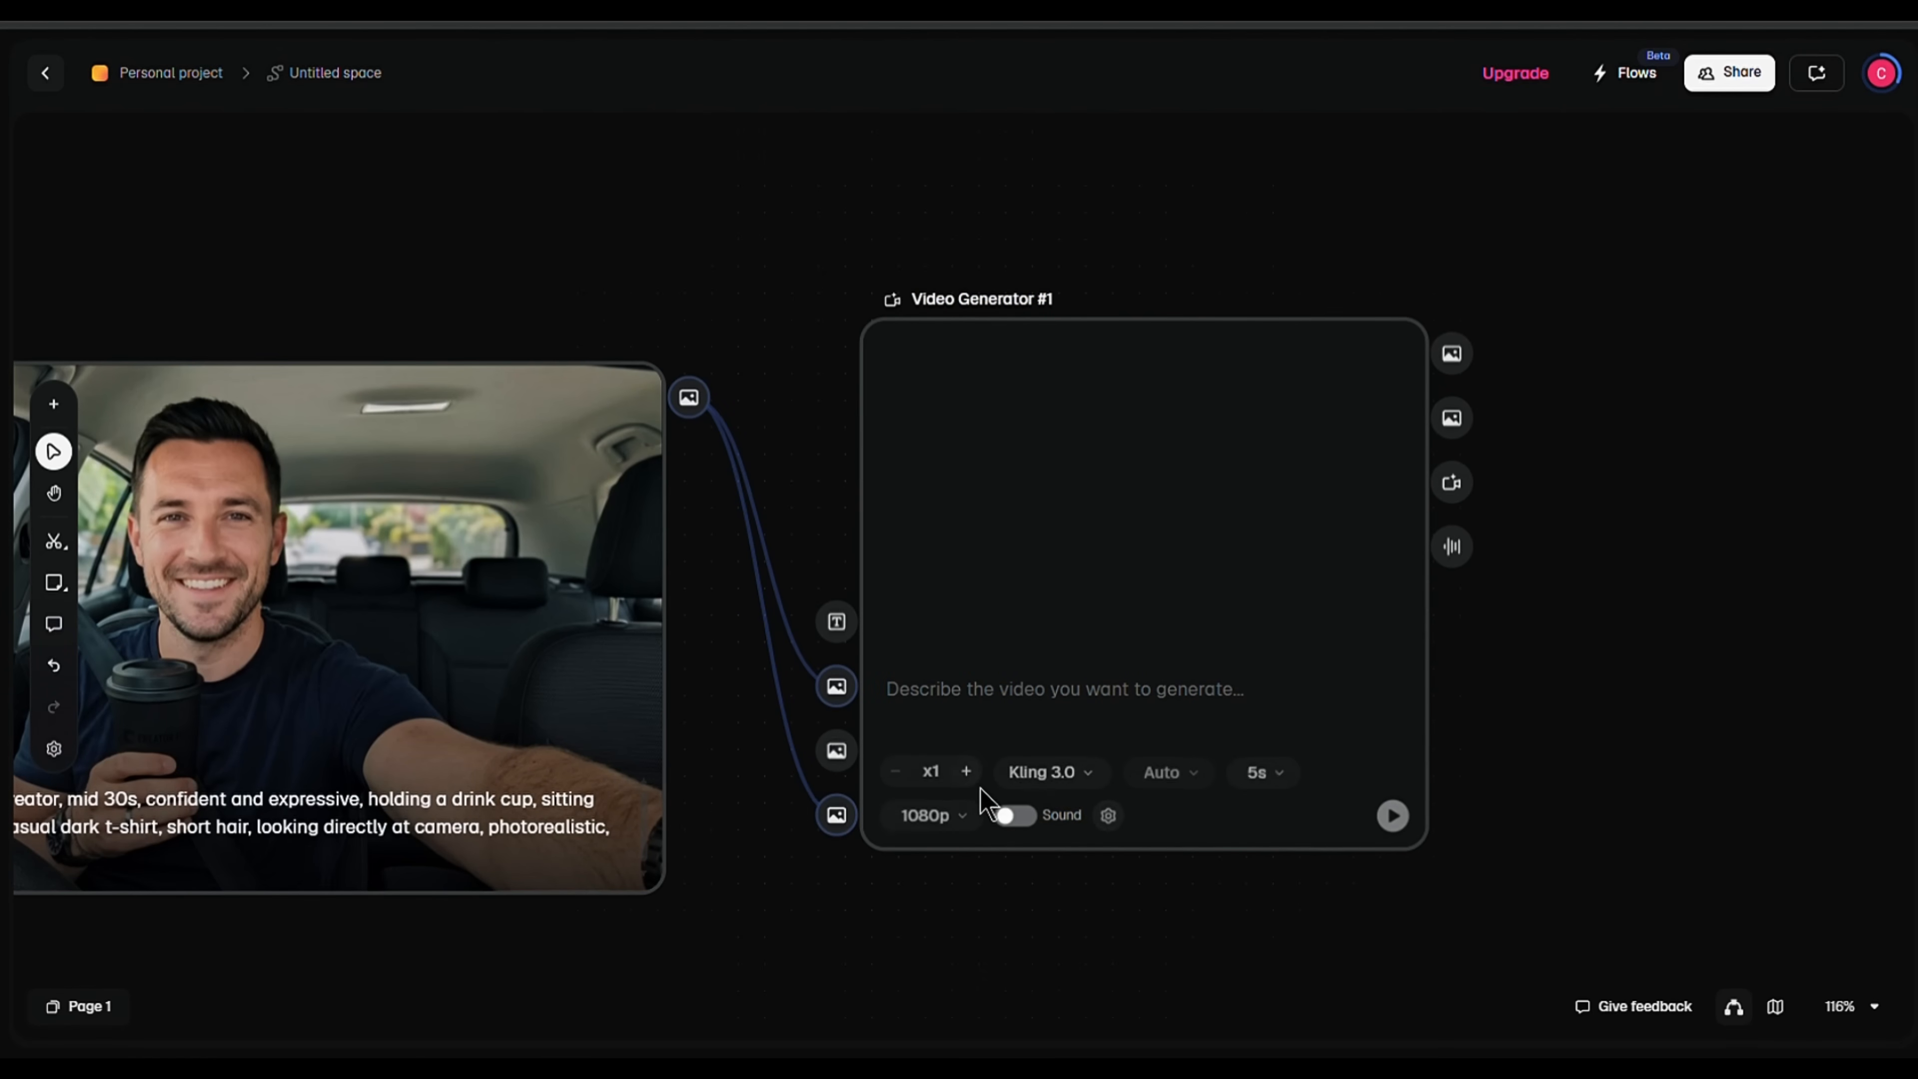
# Prompt the video node to animate the reference image as a handheld UGC selfie, talking to camera with slight head movement and natural hand gestures.
pyautogui.click(1107, 742)
pyautogui.write('an')
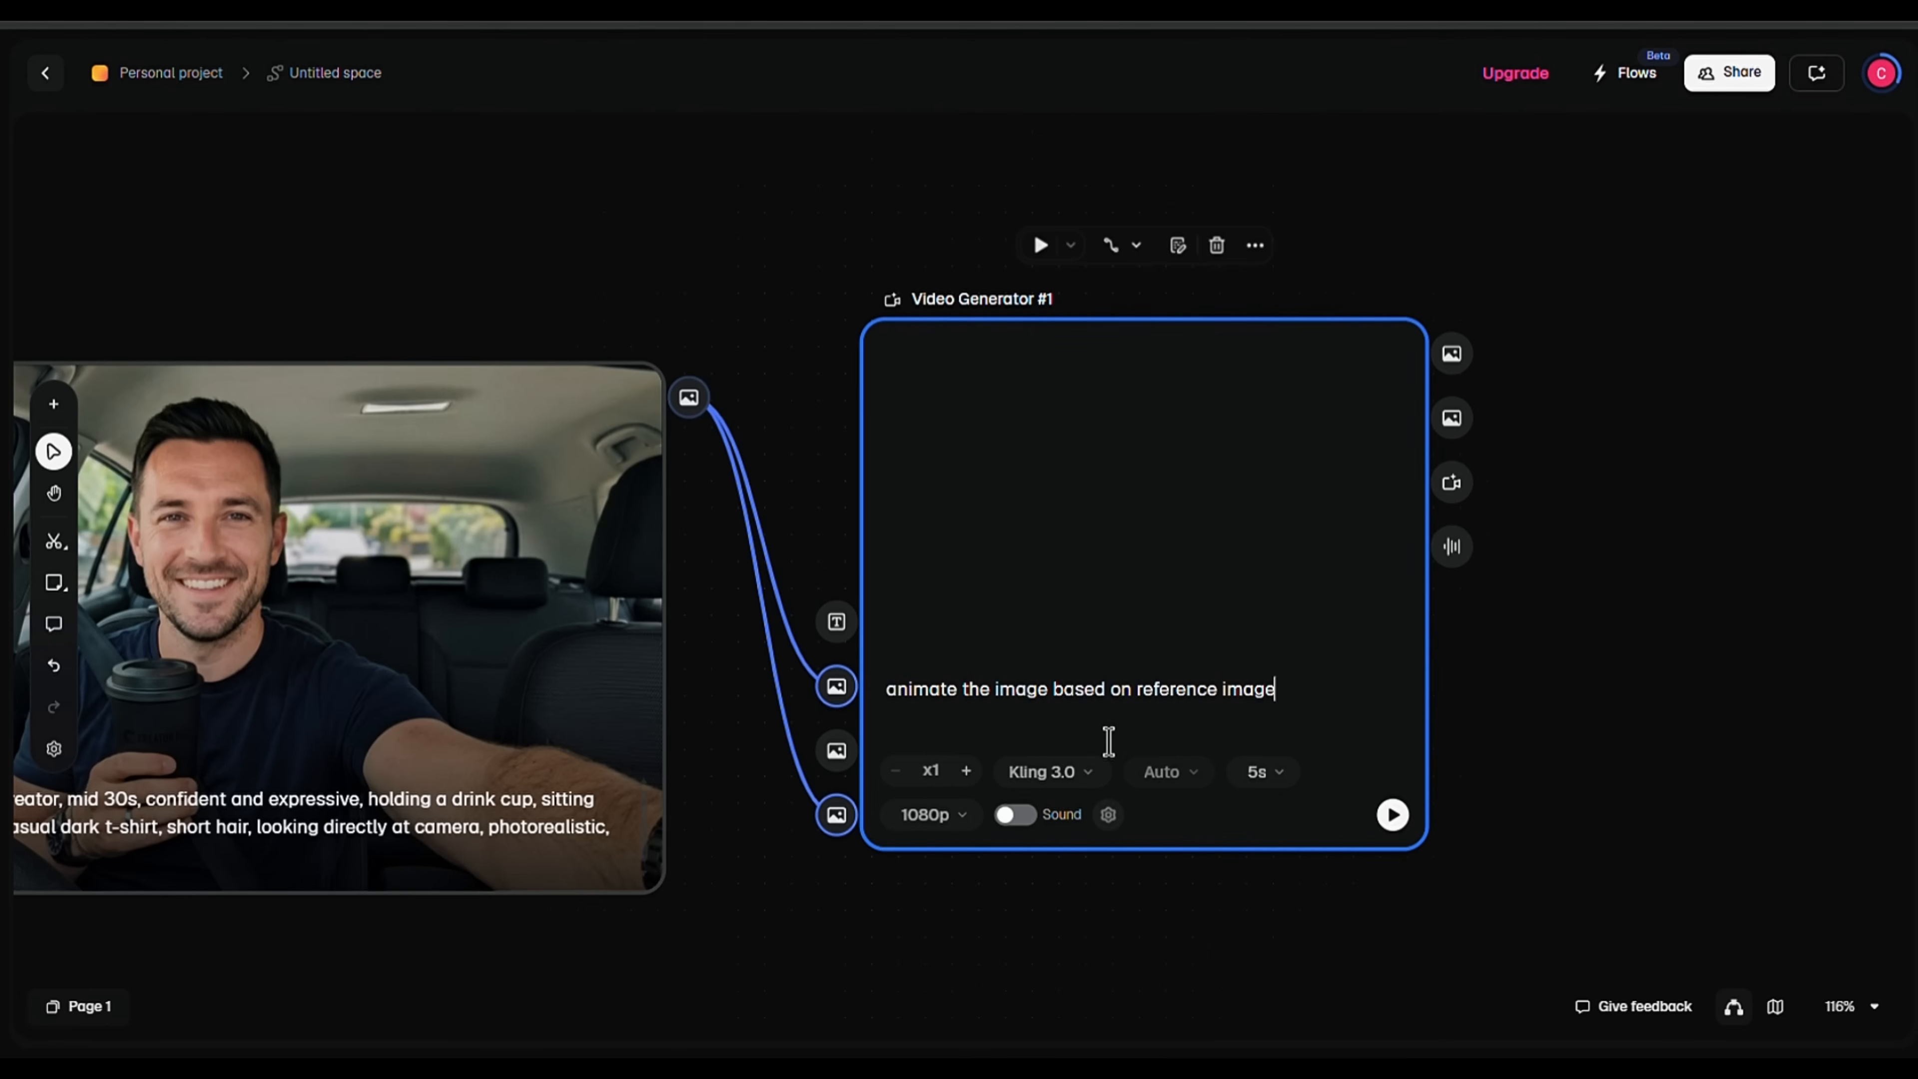
pyautogui.write('Male content creator in car, holding drink, talking to camera, slight head movement, natural hand gestures, UGC selfie style, handheld camera feel')
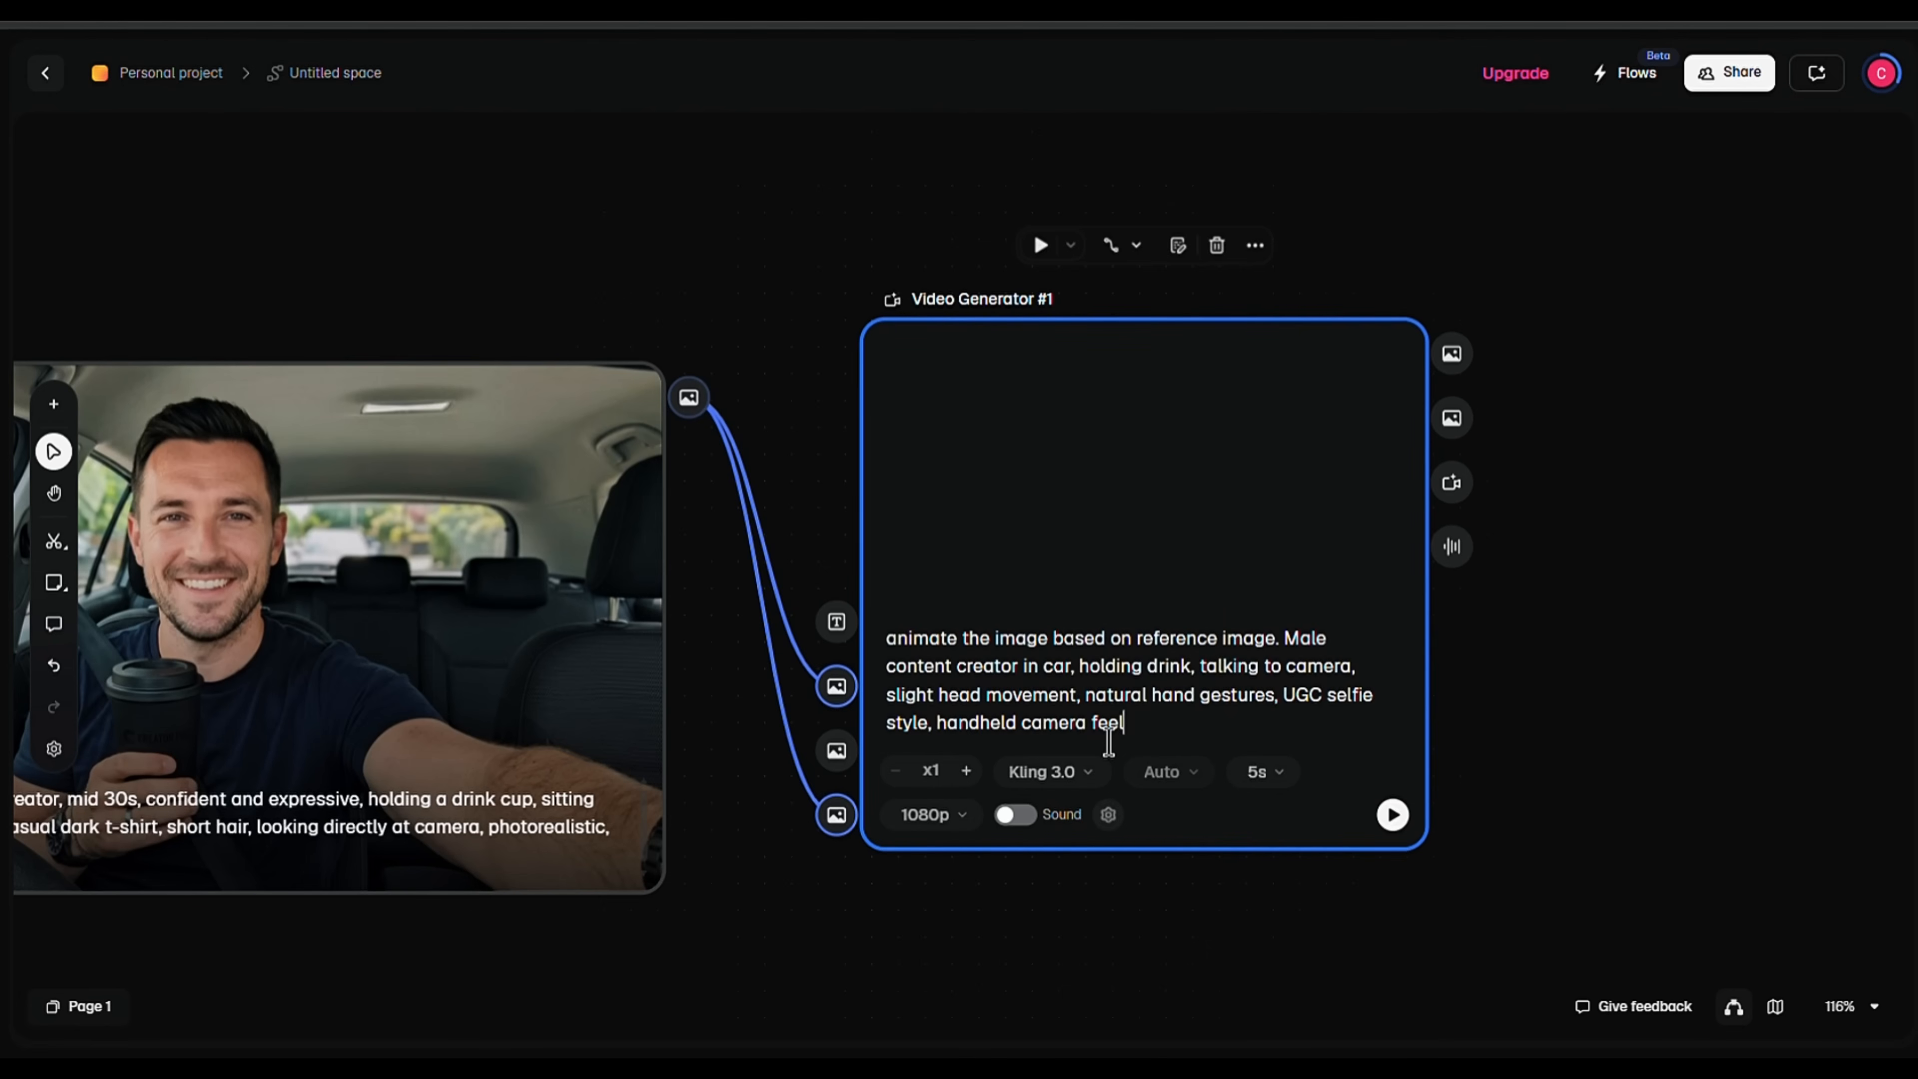
# Generate the video with the Seedance 2.0 model and a duration of 7s.
pyautogui.click(1072, 770)
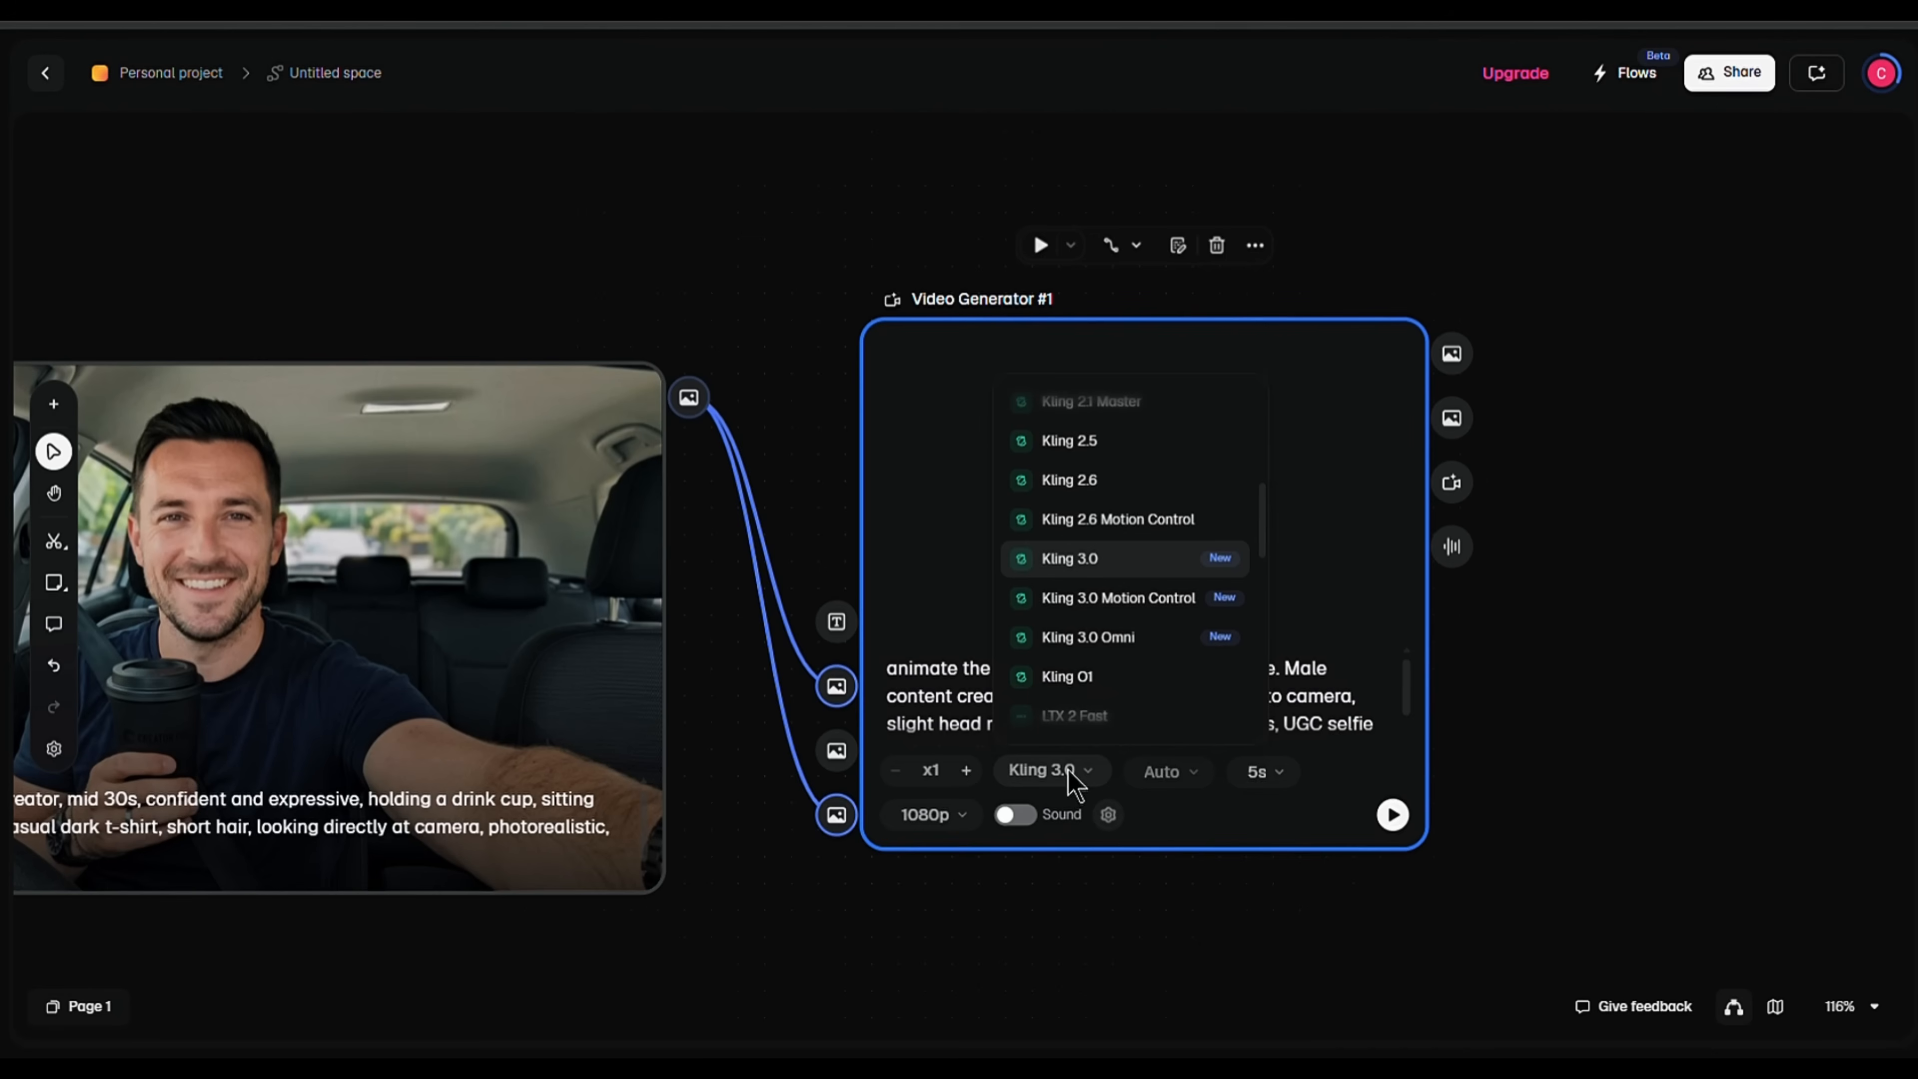
pyautogui.scroll(-15, 1134, 597)
pyautogui.scroll(3, 1139, 553)
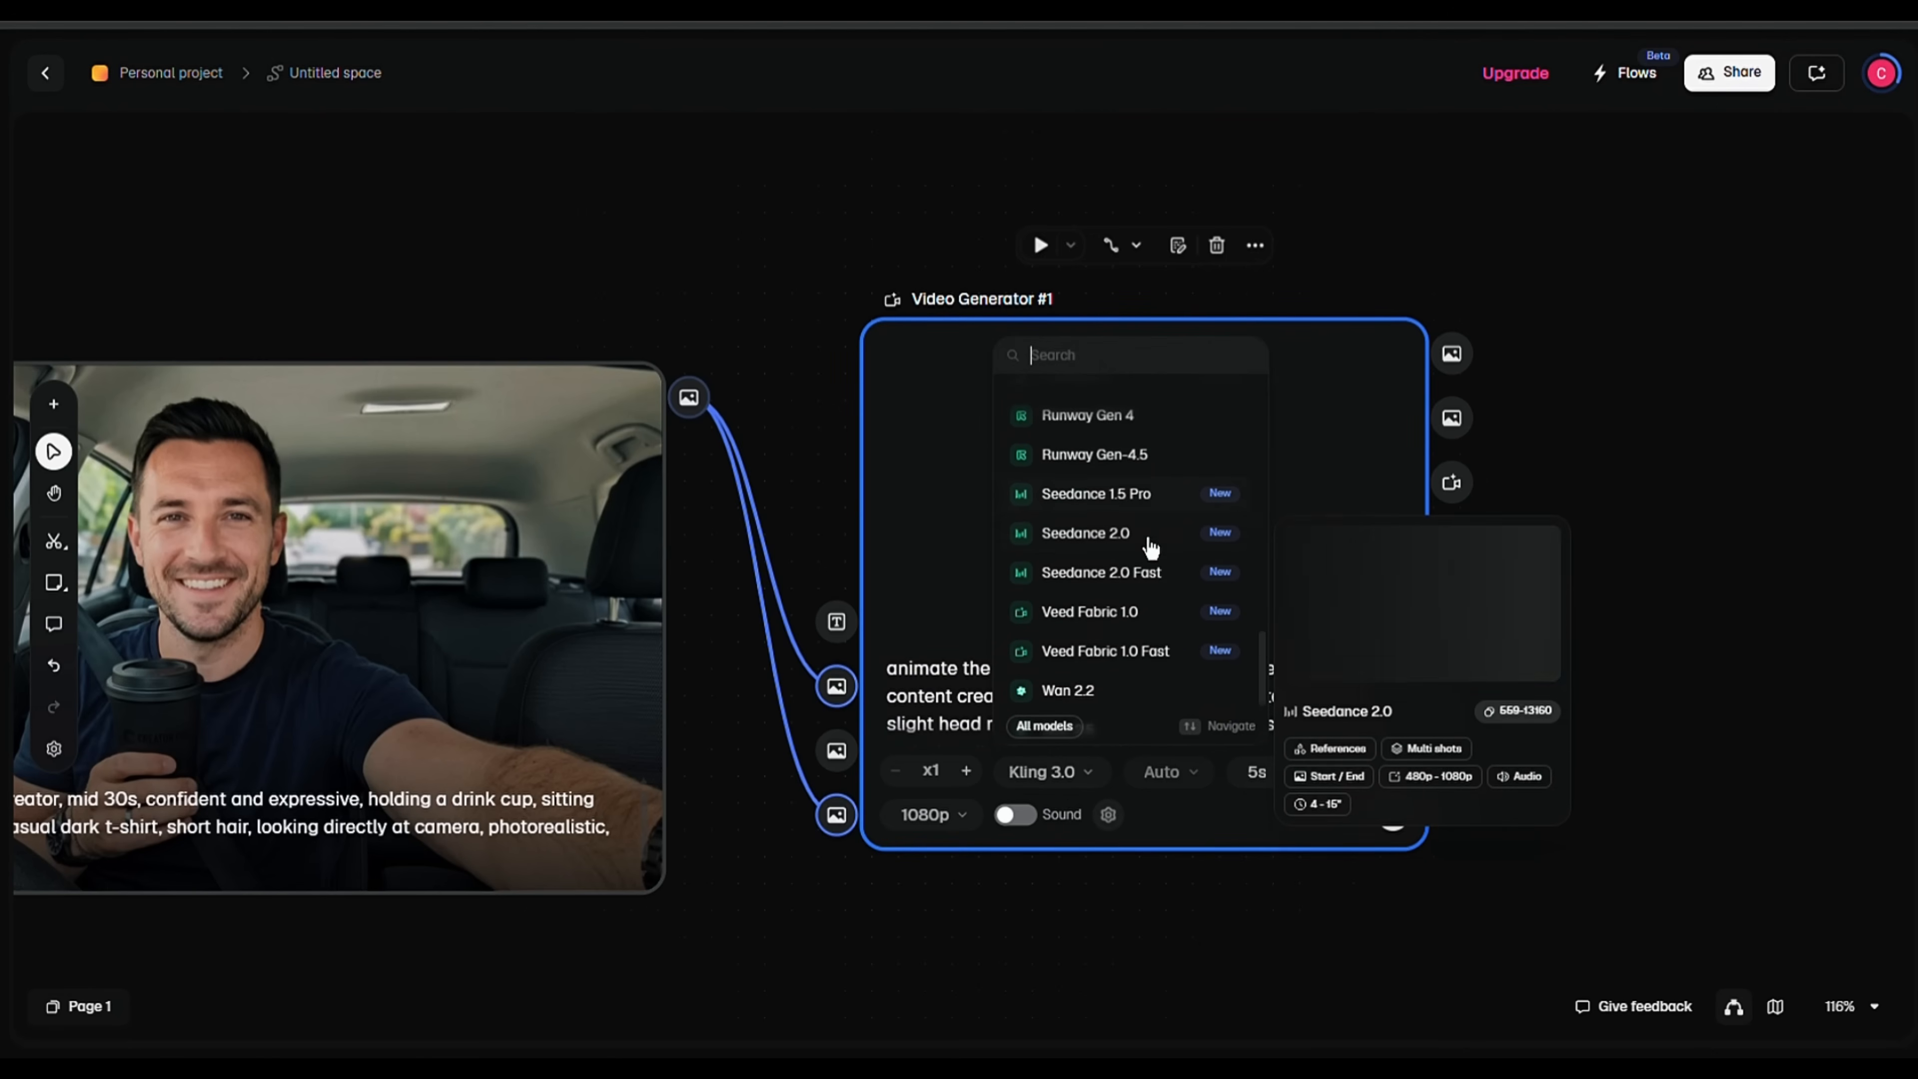
pyautogui.click(1146, 547)
pyautogui.click(936, 814)
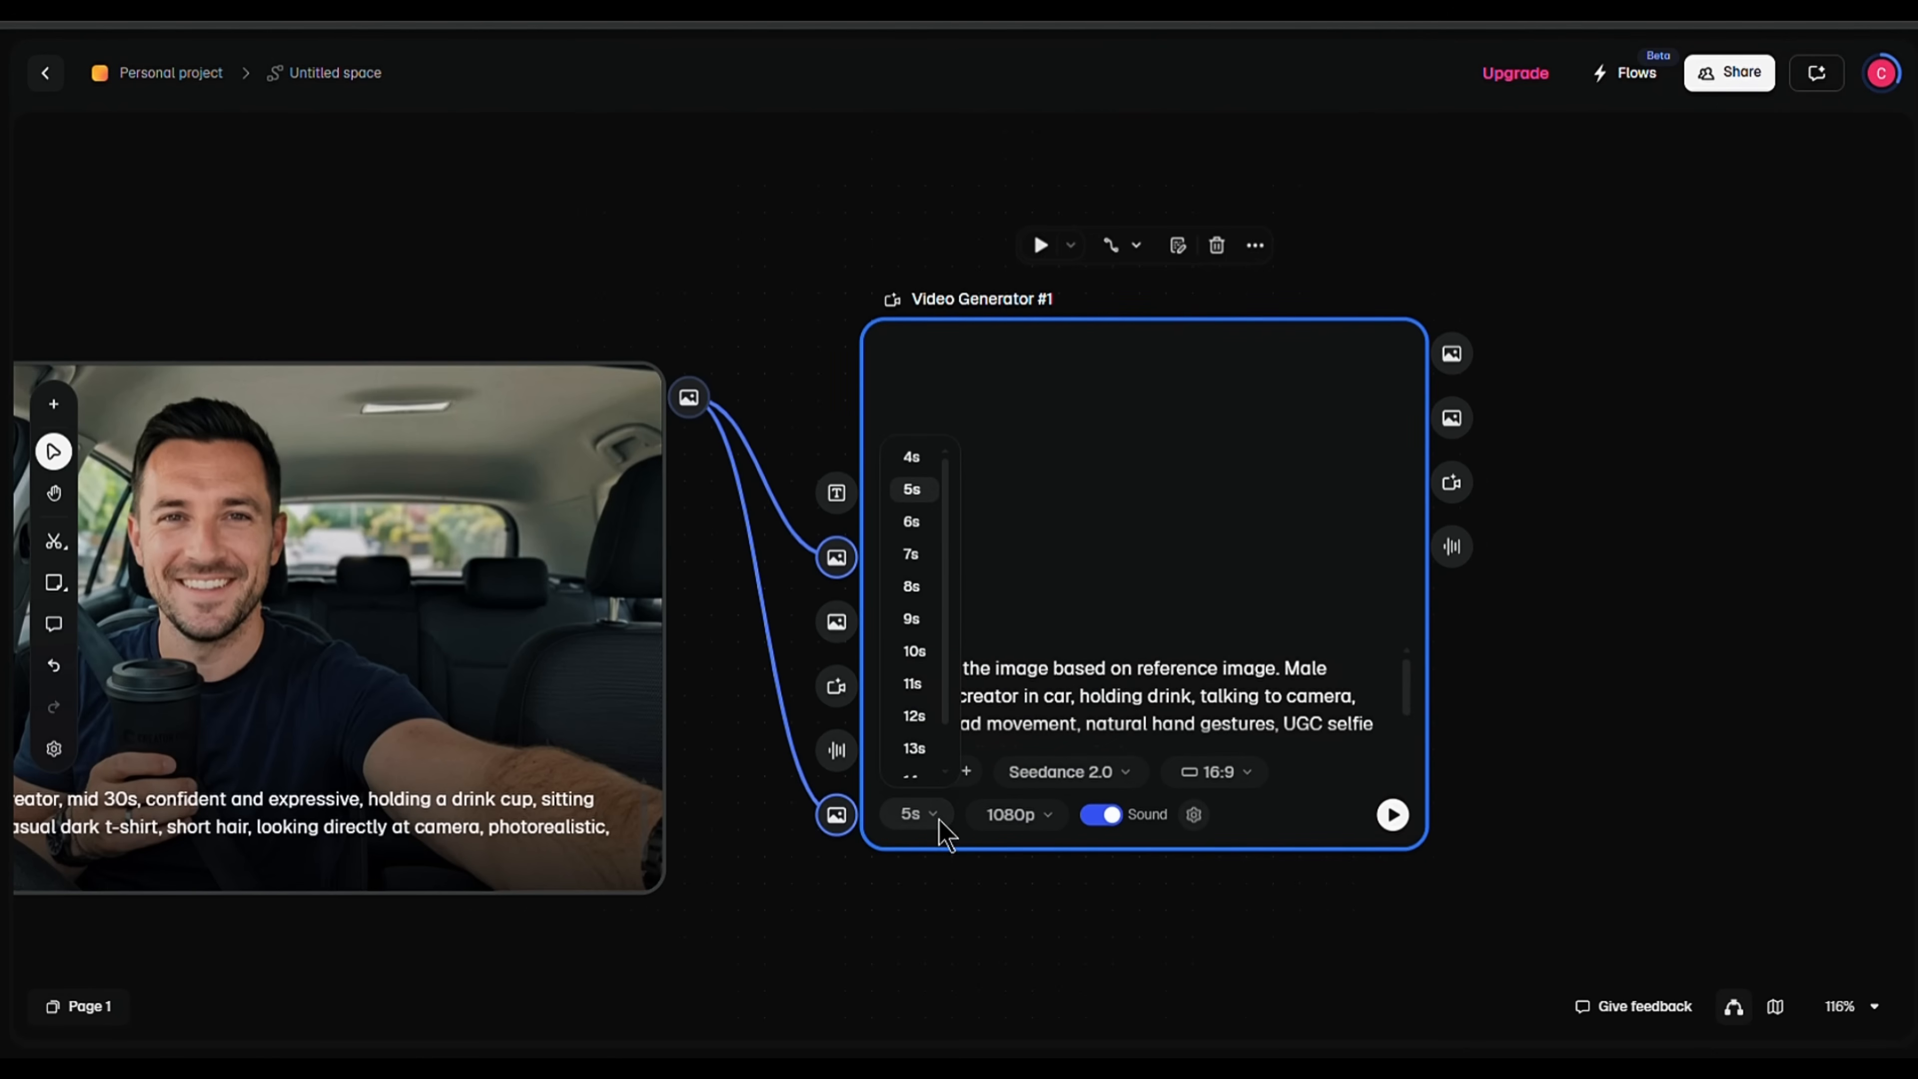
pyautogui.click(913, 556)
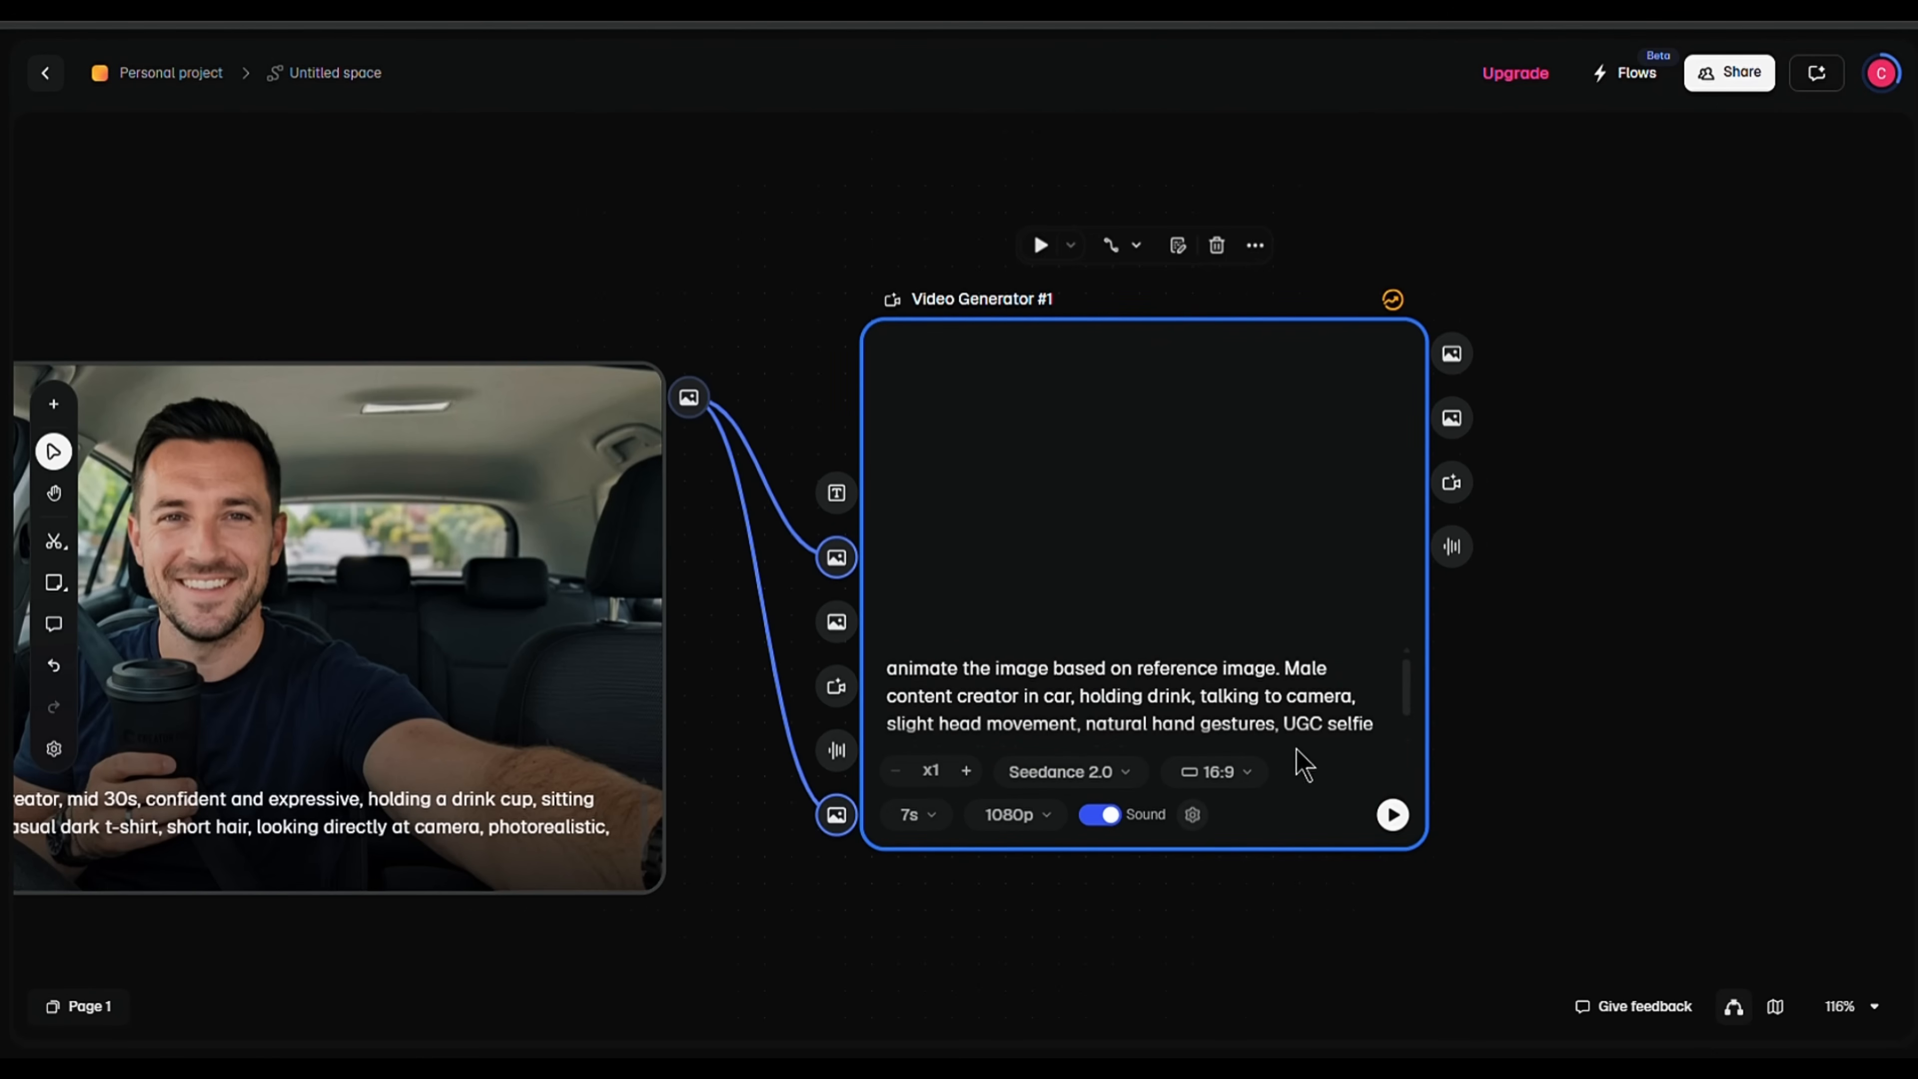
pyautogui.click(1392, 815)
pyautogui.moveTo(1391, 302)
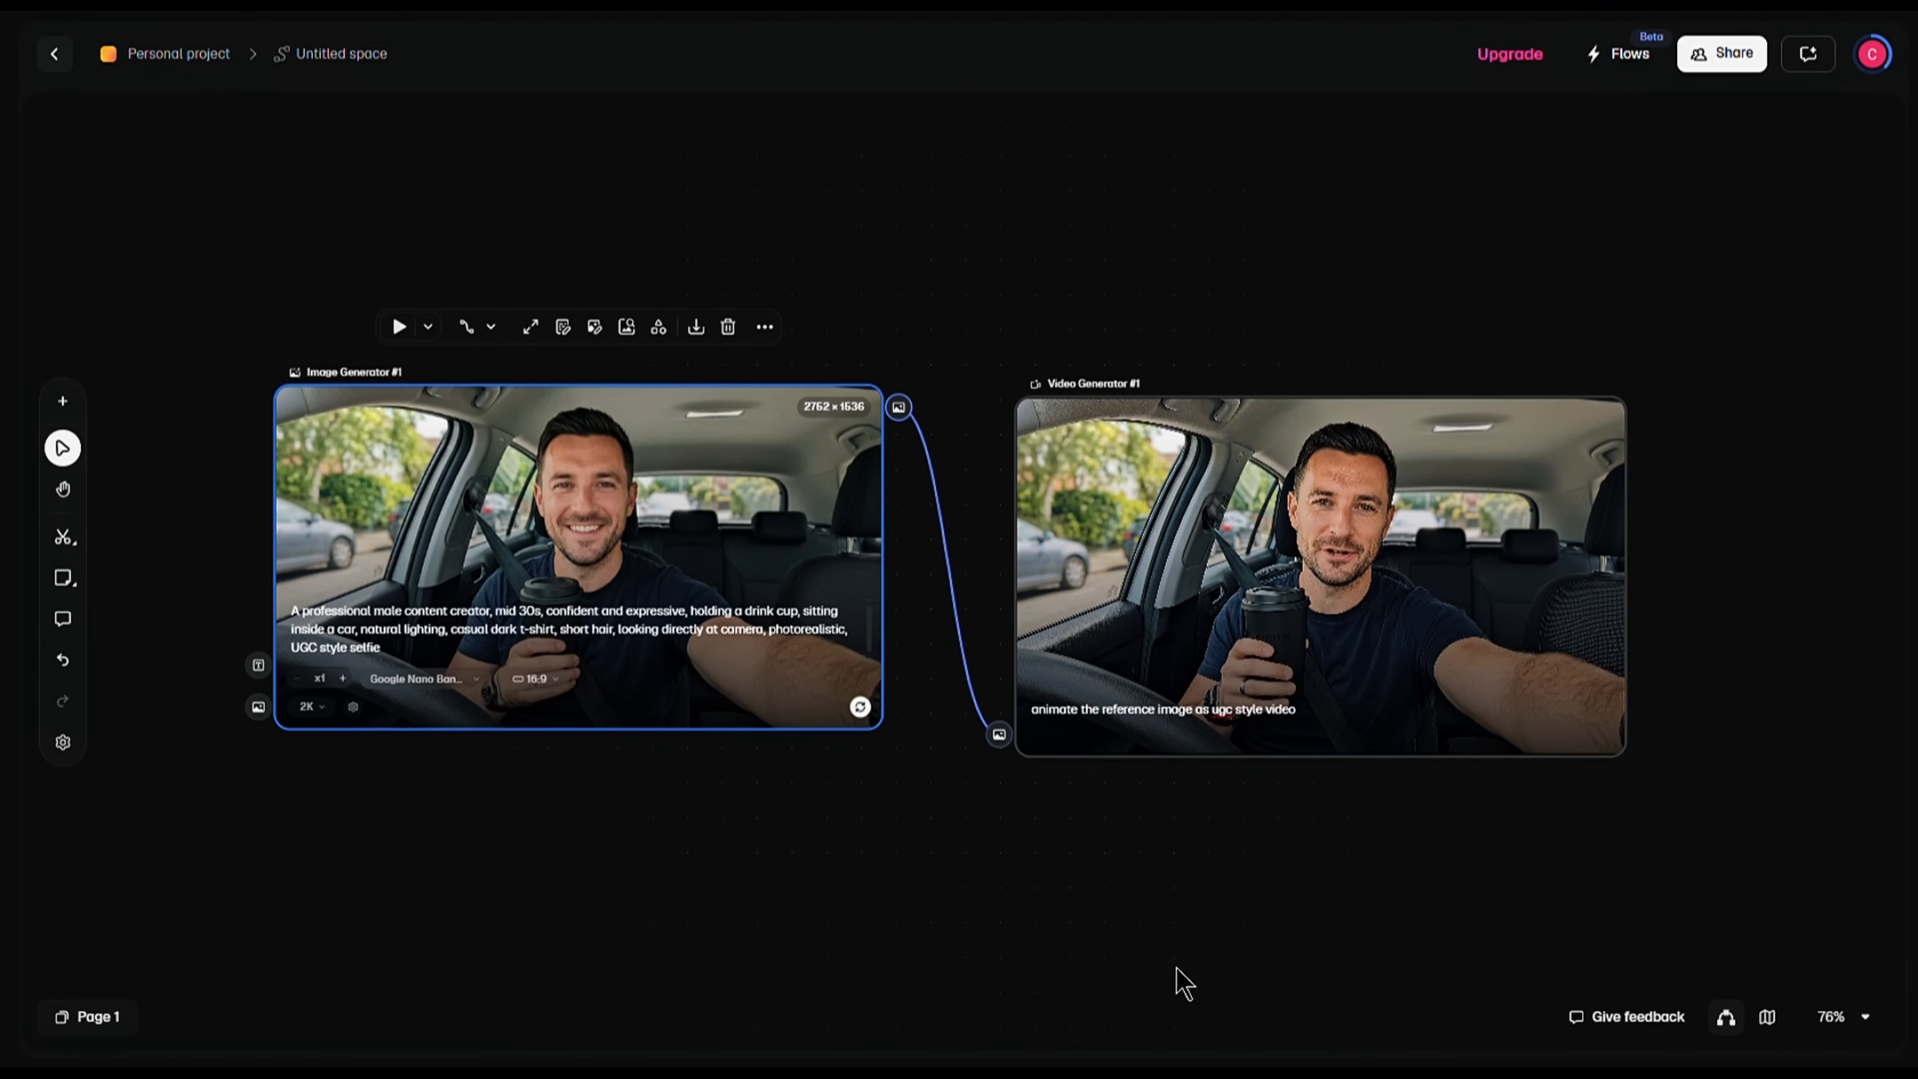
pyautogui.moveTo(1075, 670)
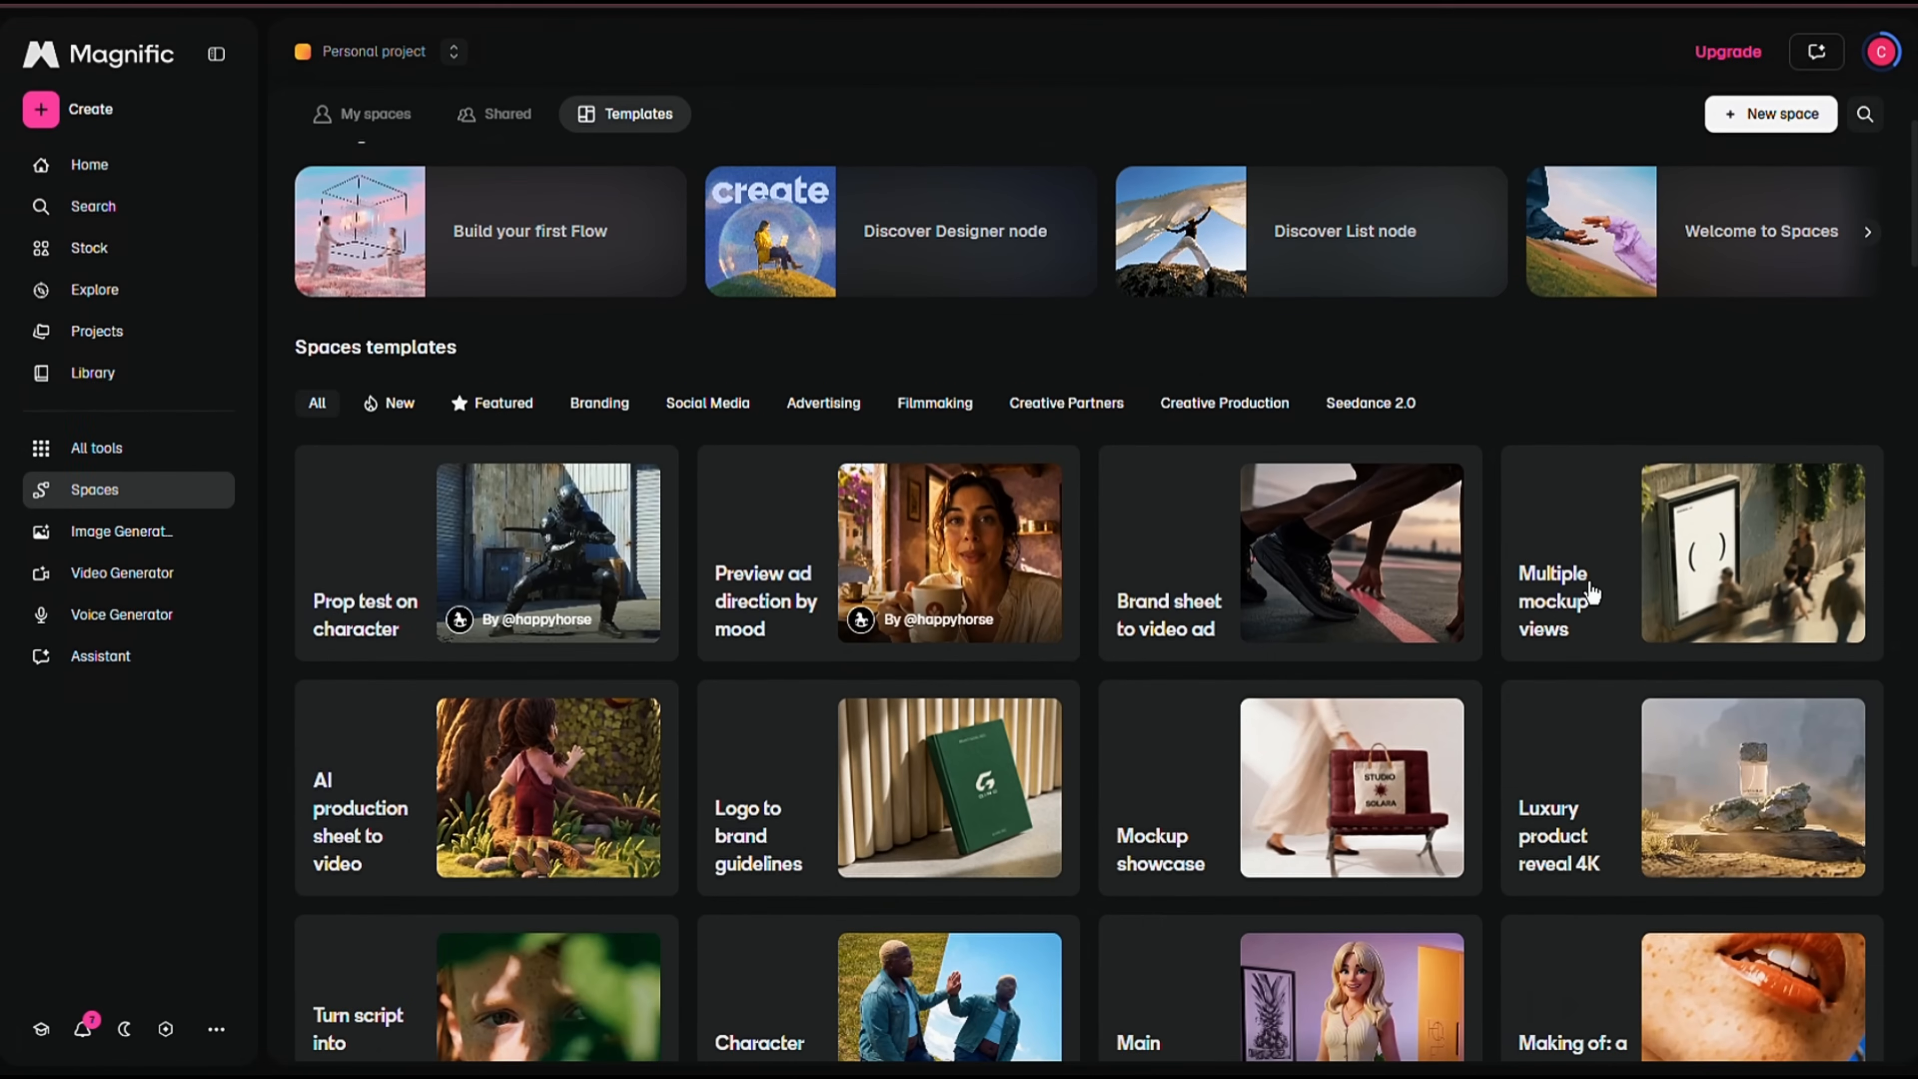
# Examine the full Spaces templates gallery for reusable product, ad and video workflows.
pyautogui.scroll(-5, 1592, 593)
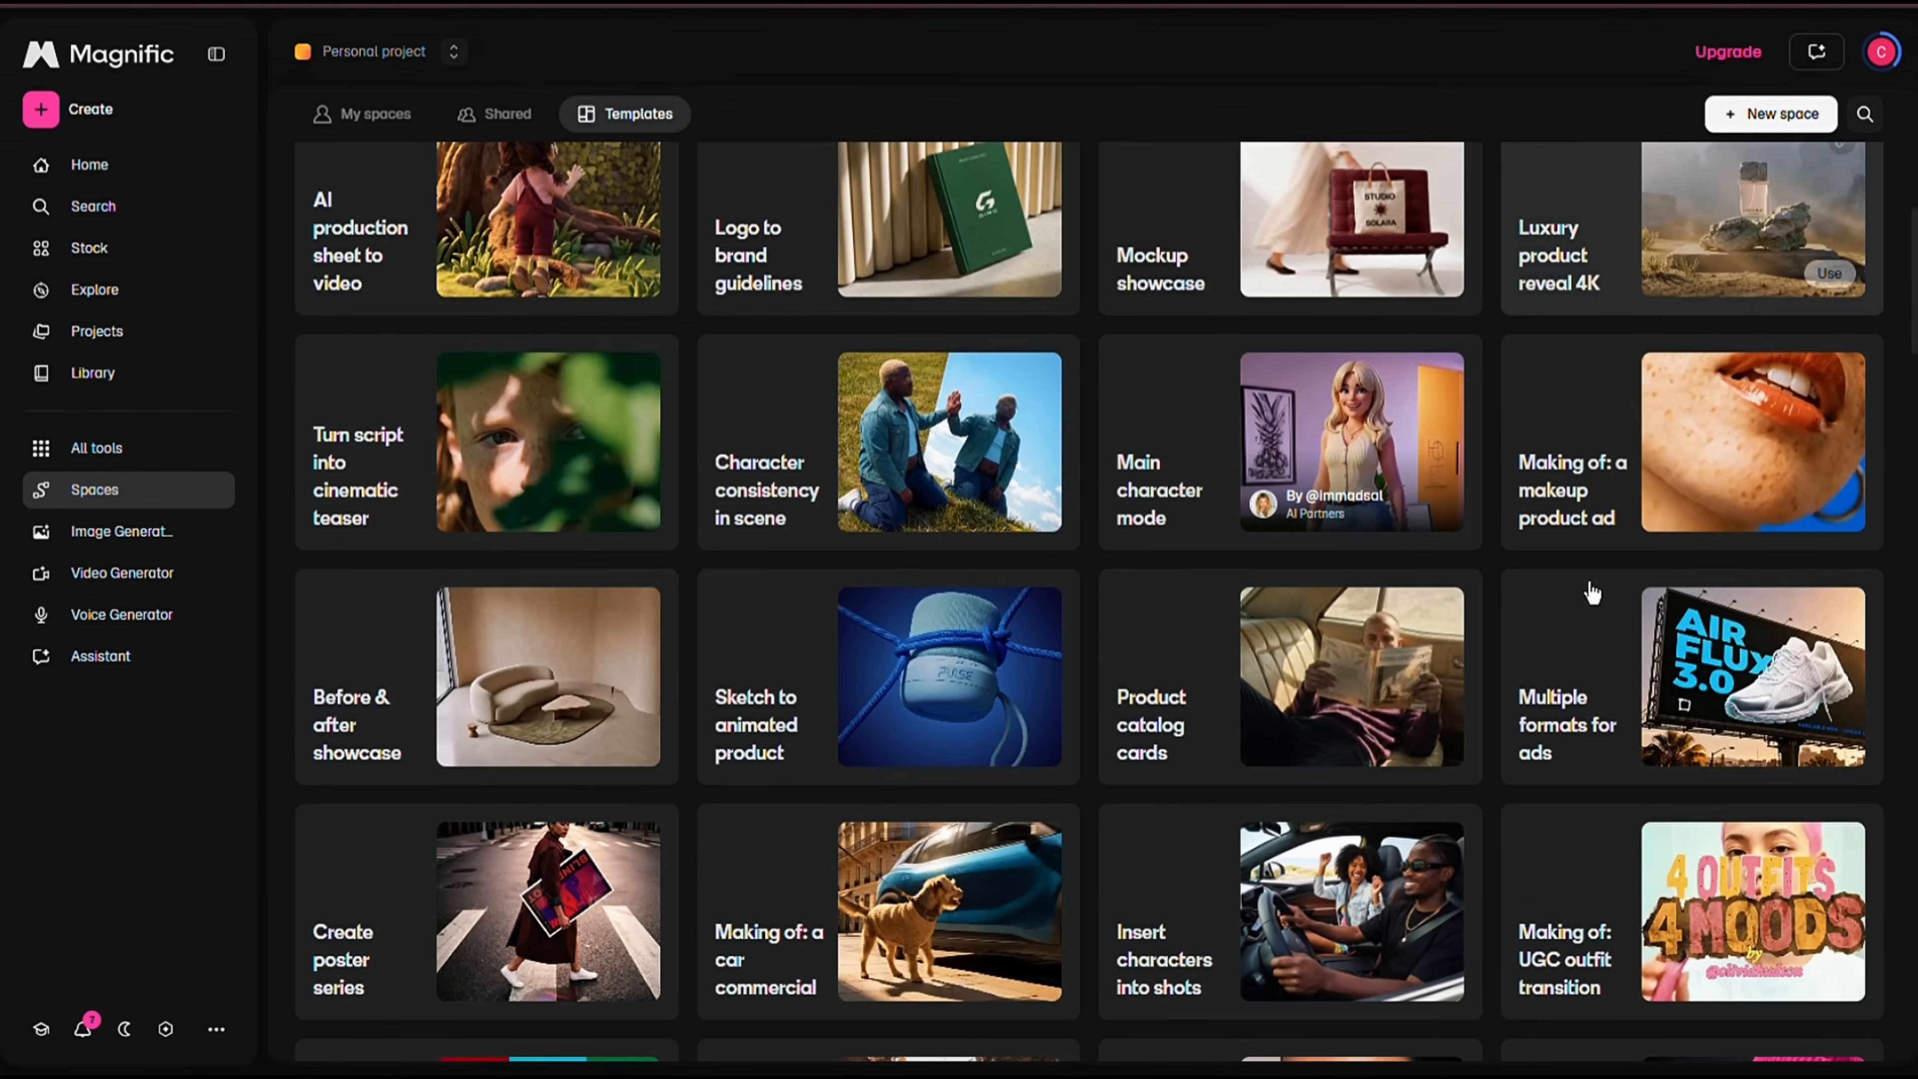
pyautogui.scroll(-4, 1592, 593)
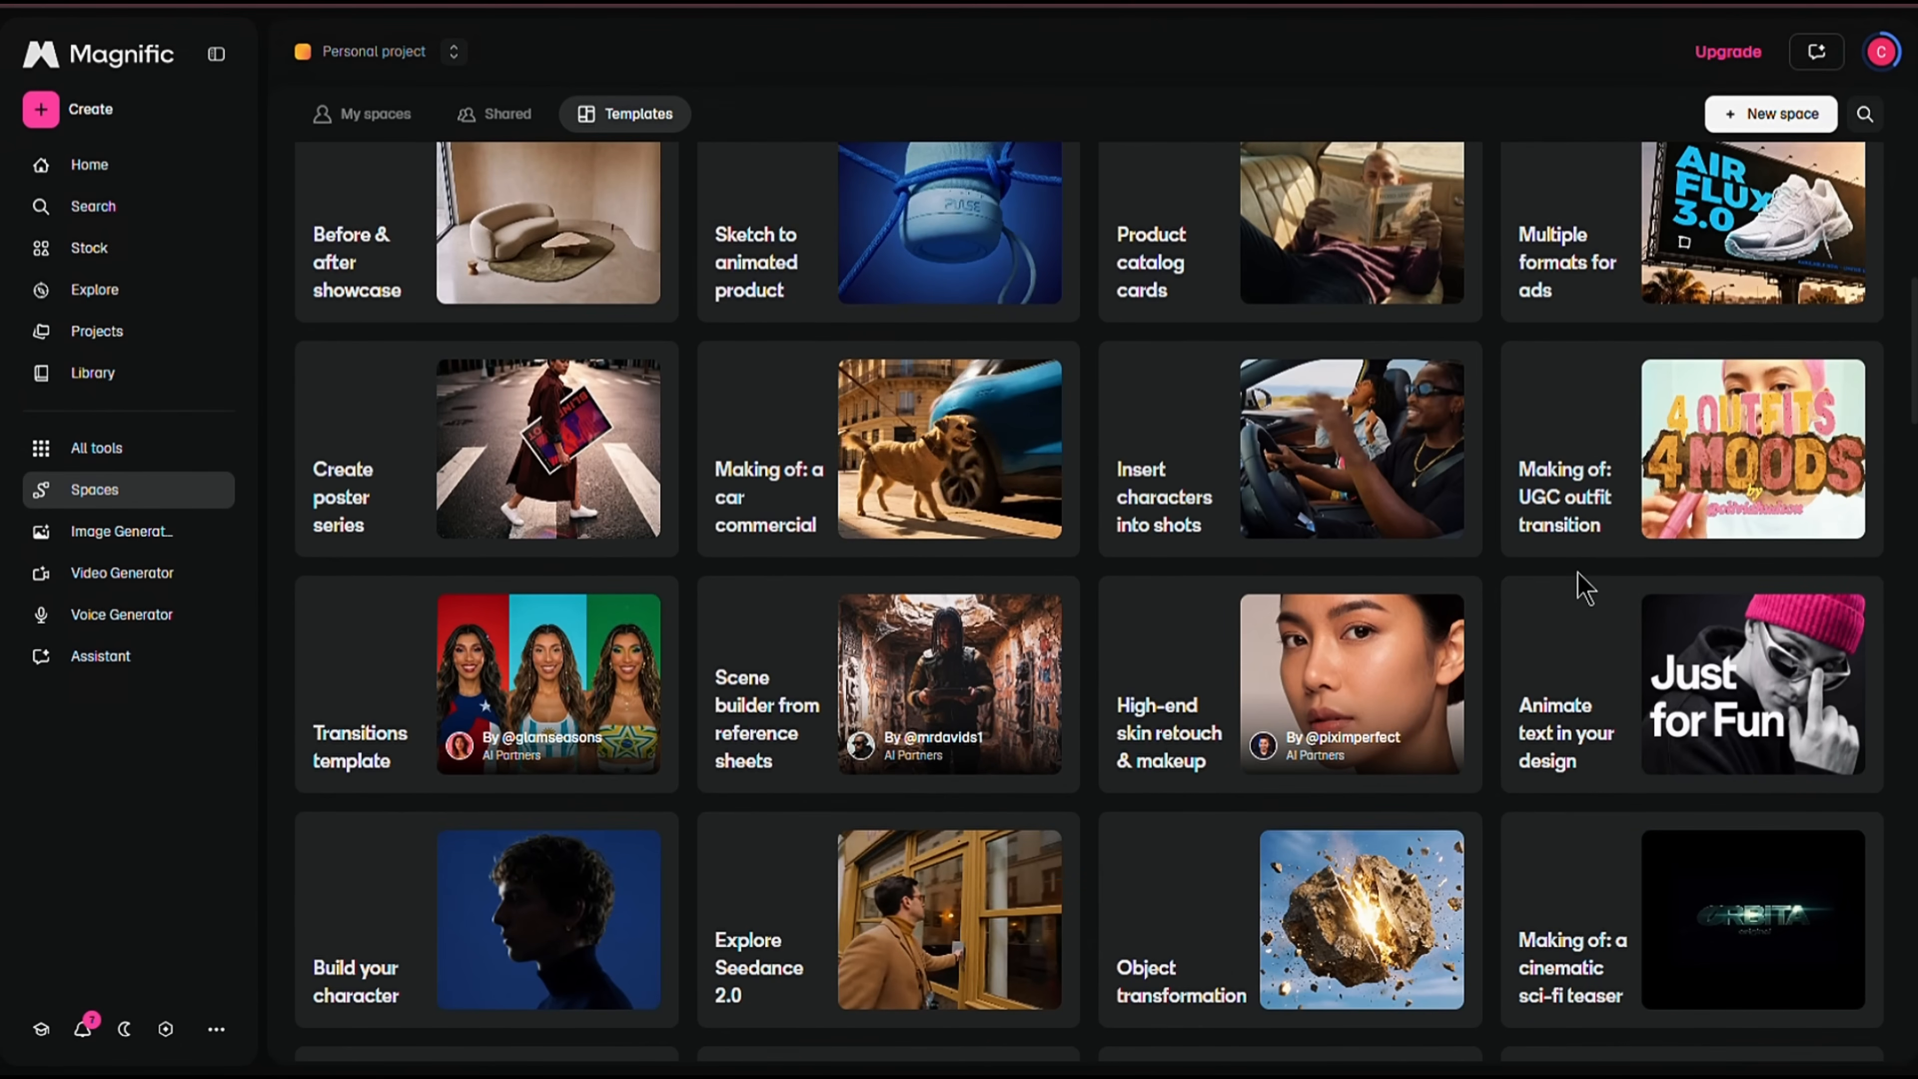
pyautogui.scroll(-4, 1582, 587)
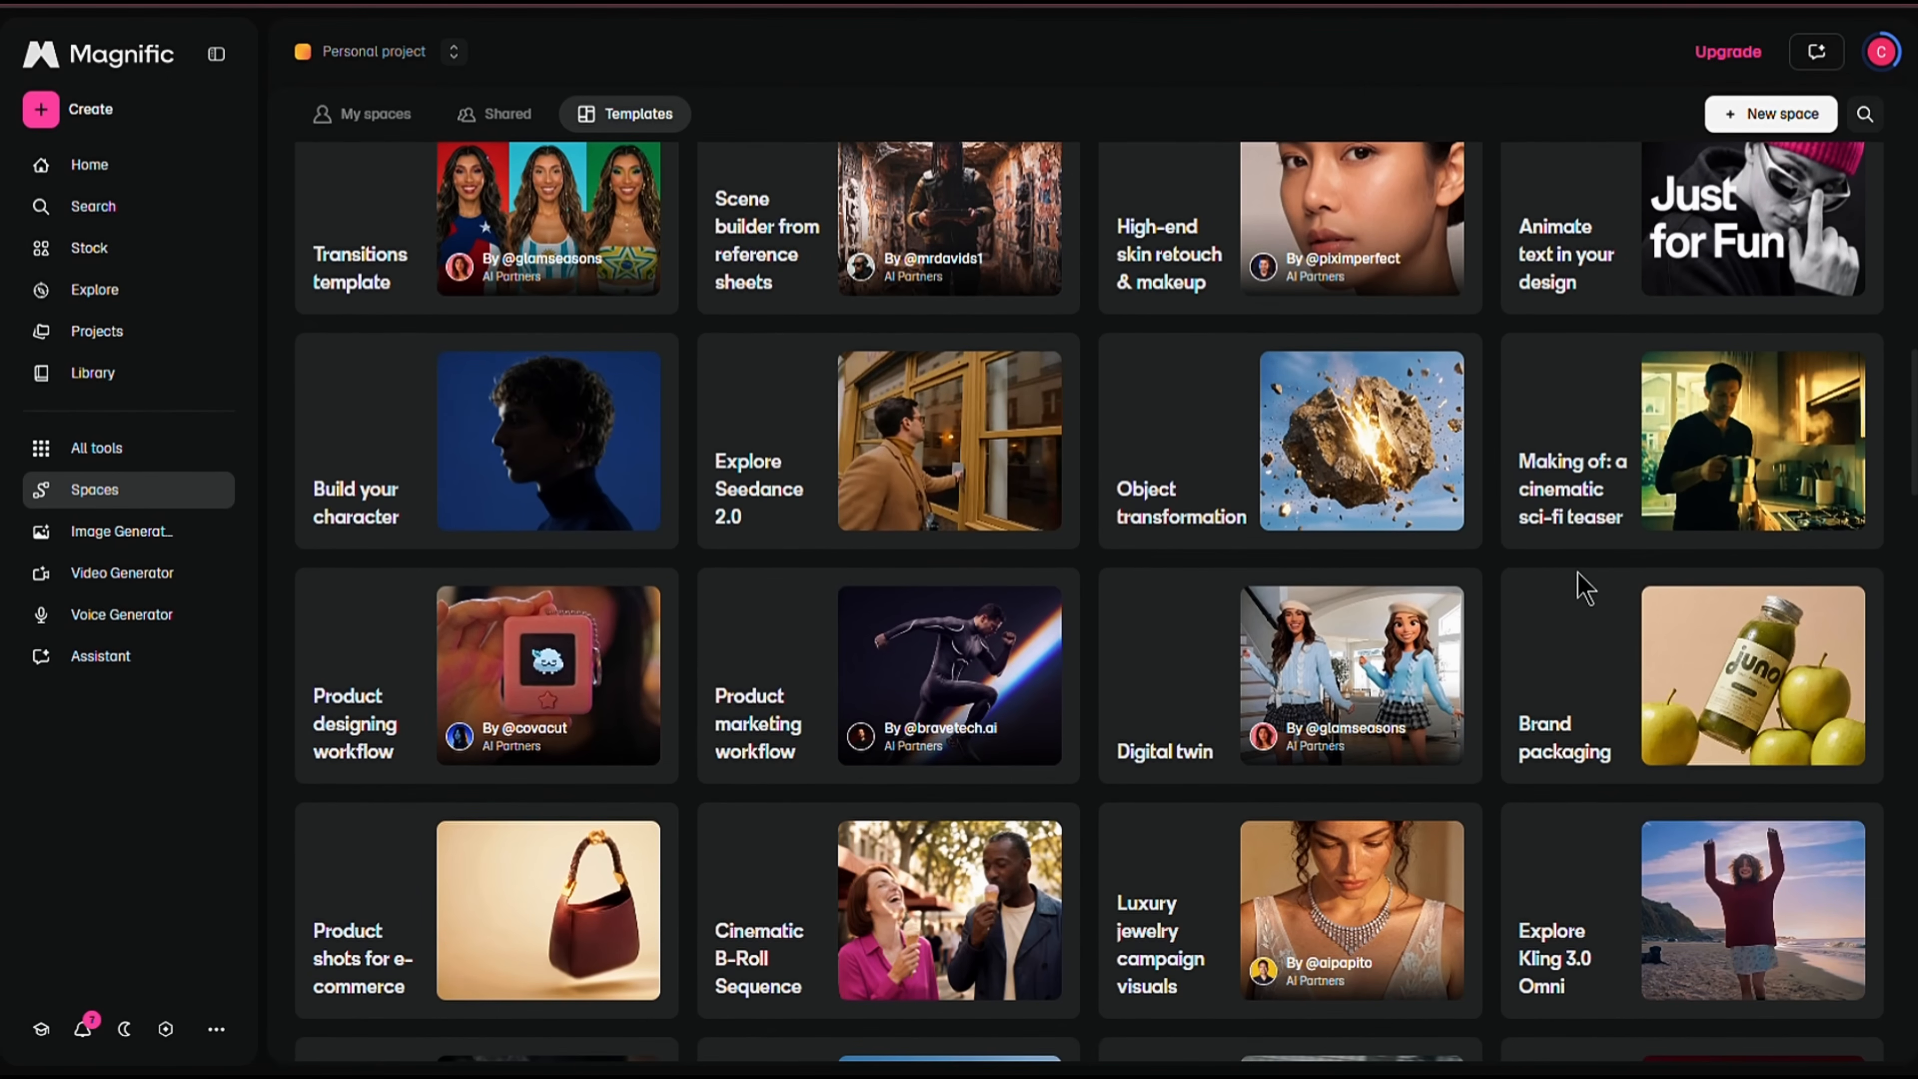
pyautogui.scroll(-13, 1569, 549)
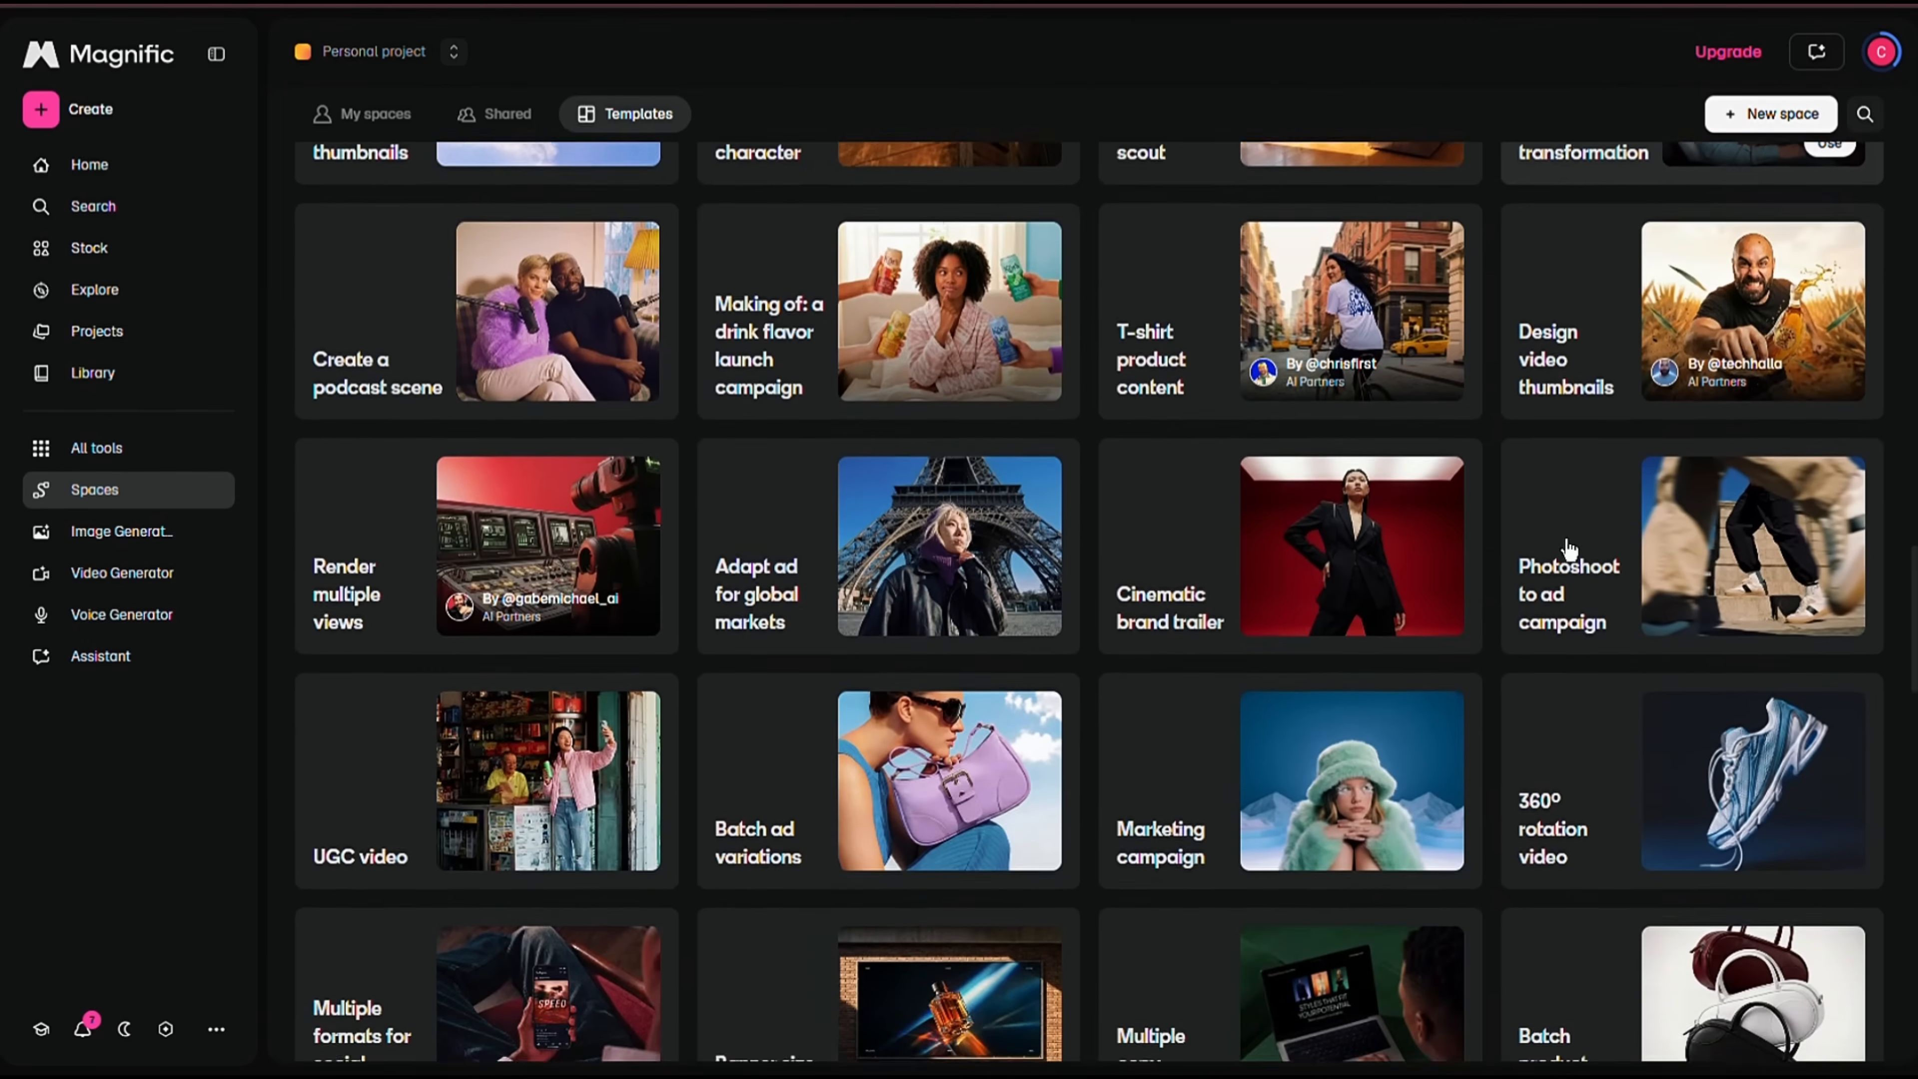
# Open the Replace subject in UGC ads template from the Spaces templates.
pyautogui.scroll(-5, 1569, 550)
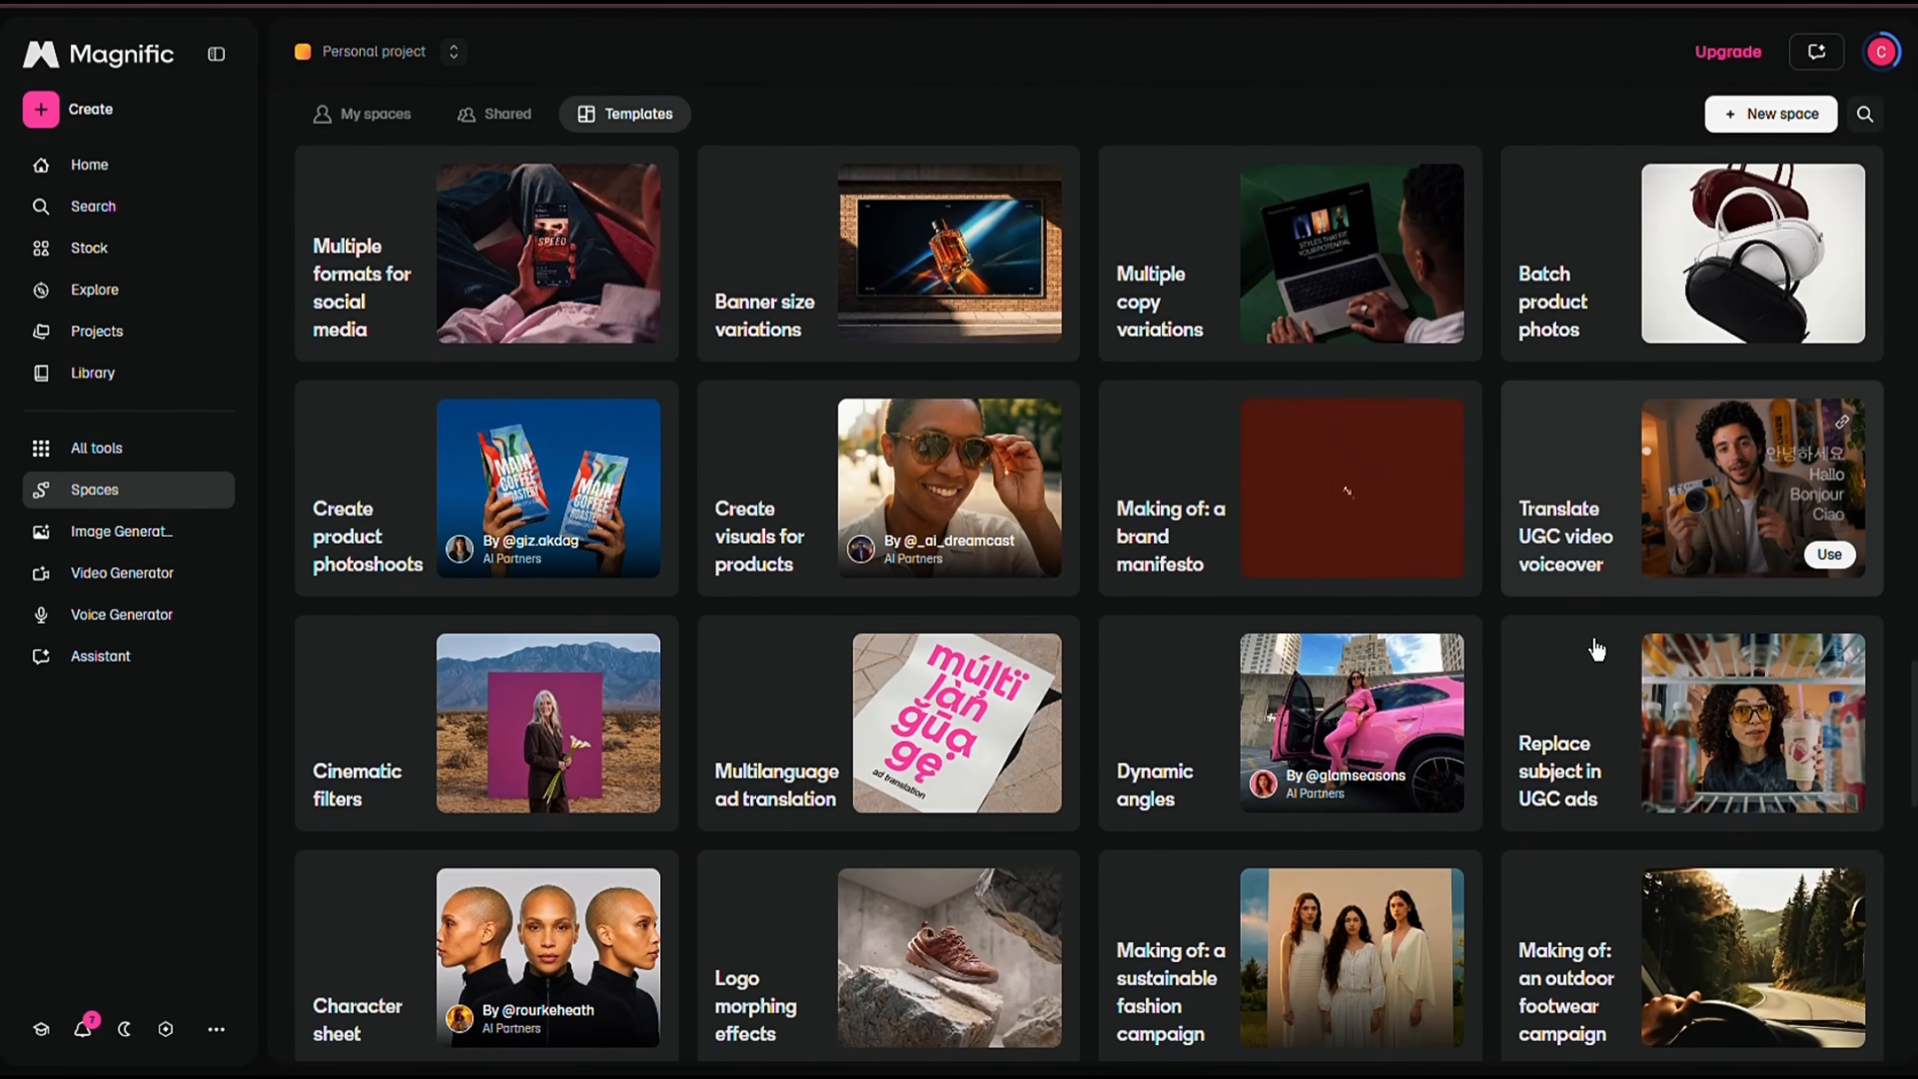
pyautogui.click(1691, 731)
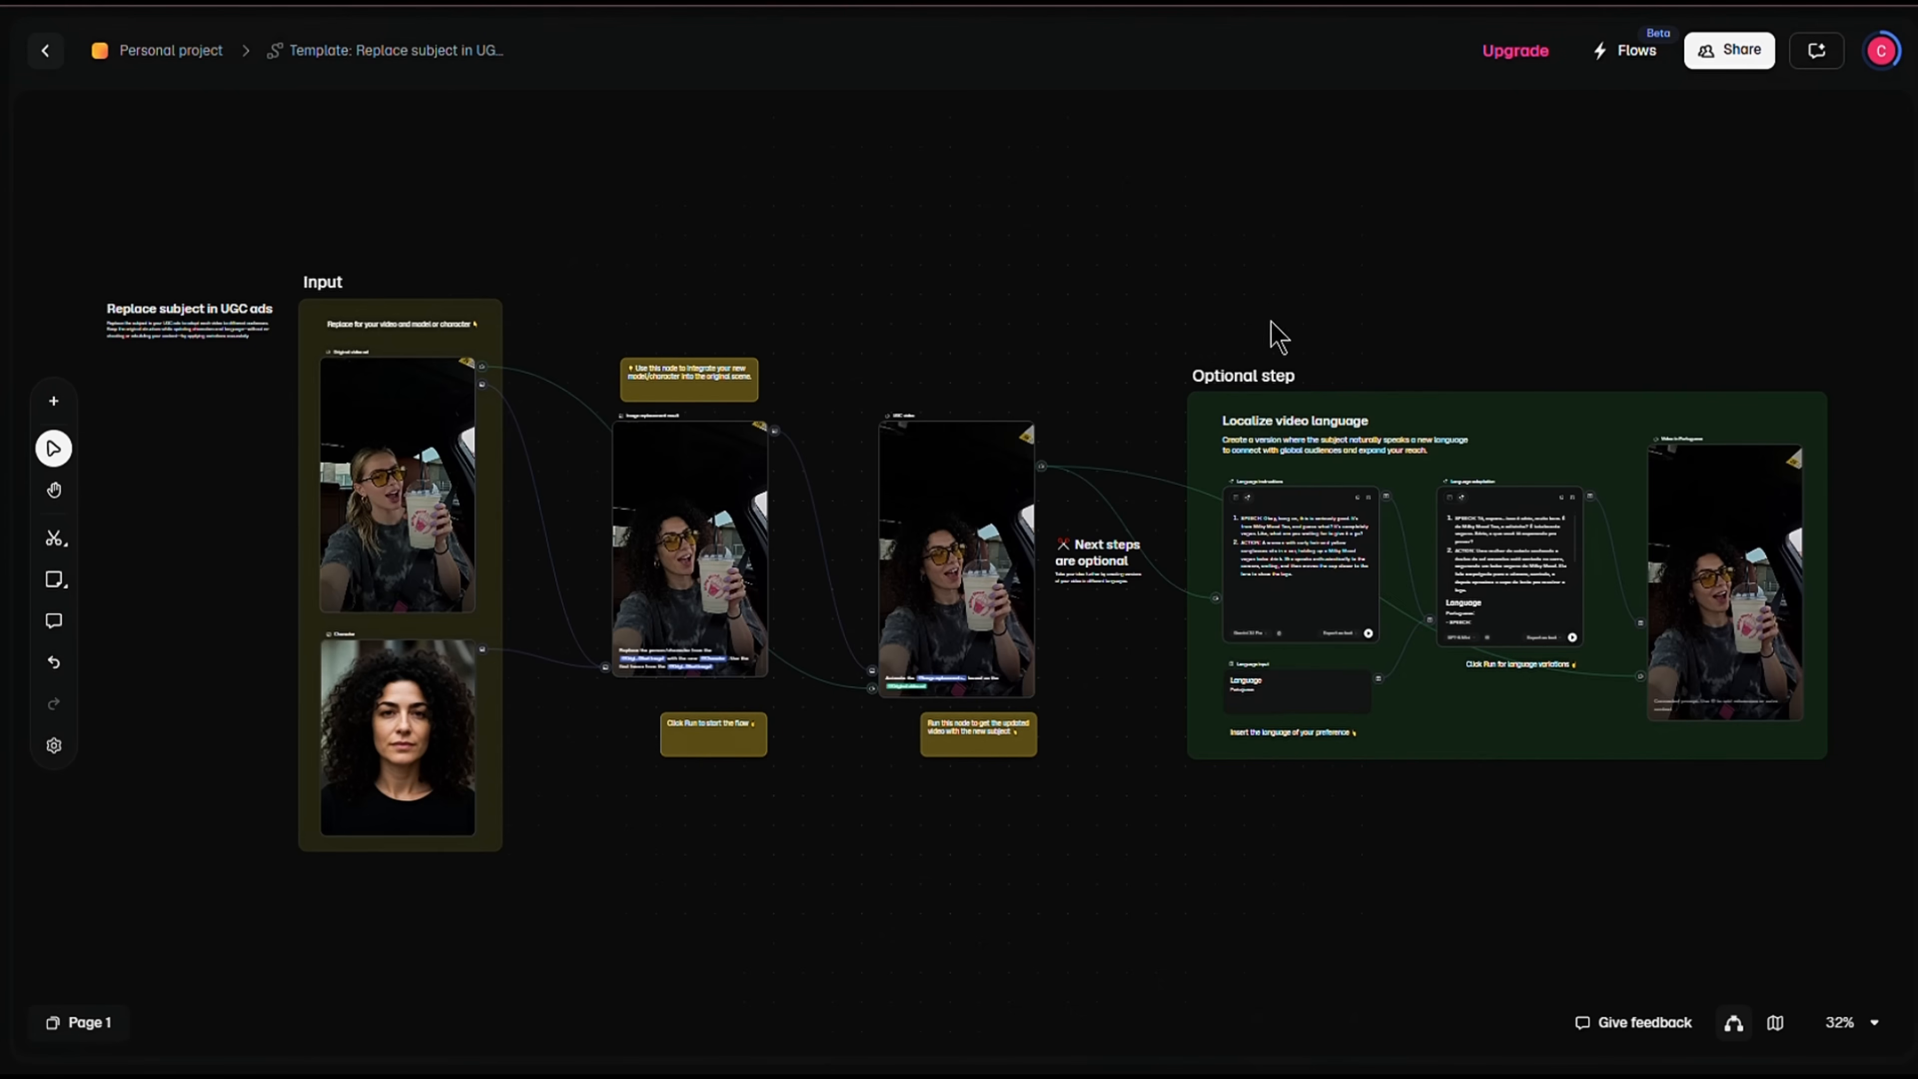
# Delete the "Next steps are optional" note and the whole Optional step section for localizing the video language.
pyautogui.scroll(5, 1322, 517)
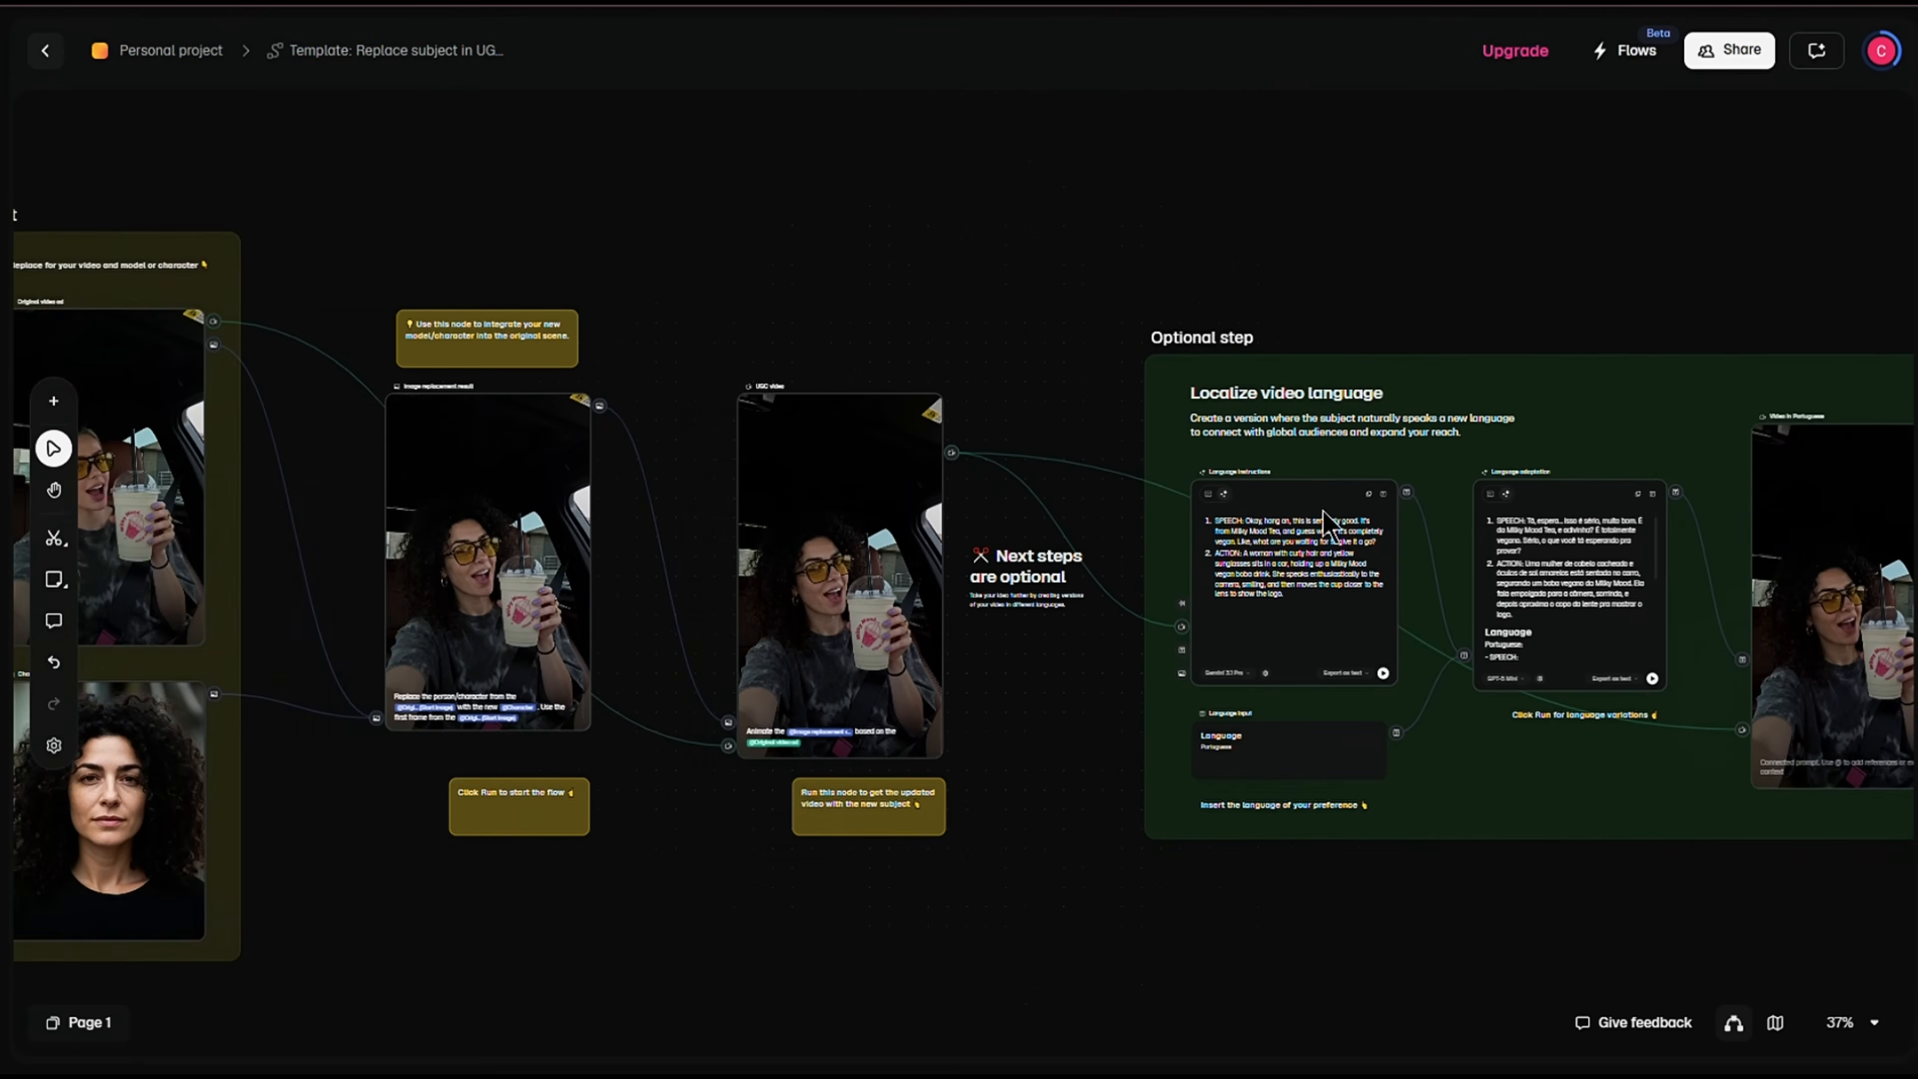
pyautogui.moveTo(874, 599)
pyautogui.mouseDown()
pyautogui.moveTo(915, 594)
pyautogui.moveTo(898, 598)
pyautogui.mouseUp()
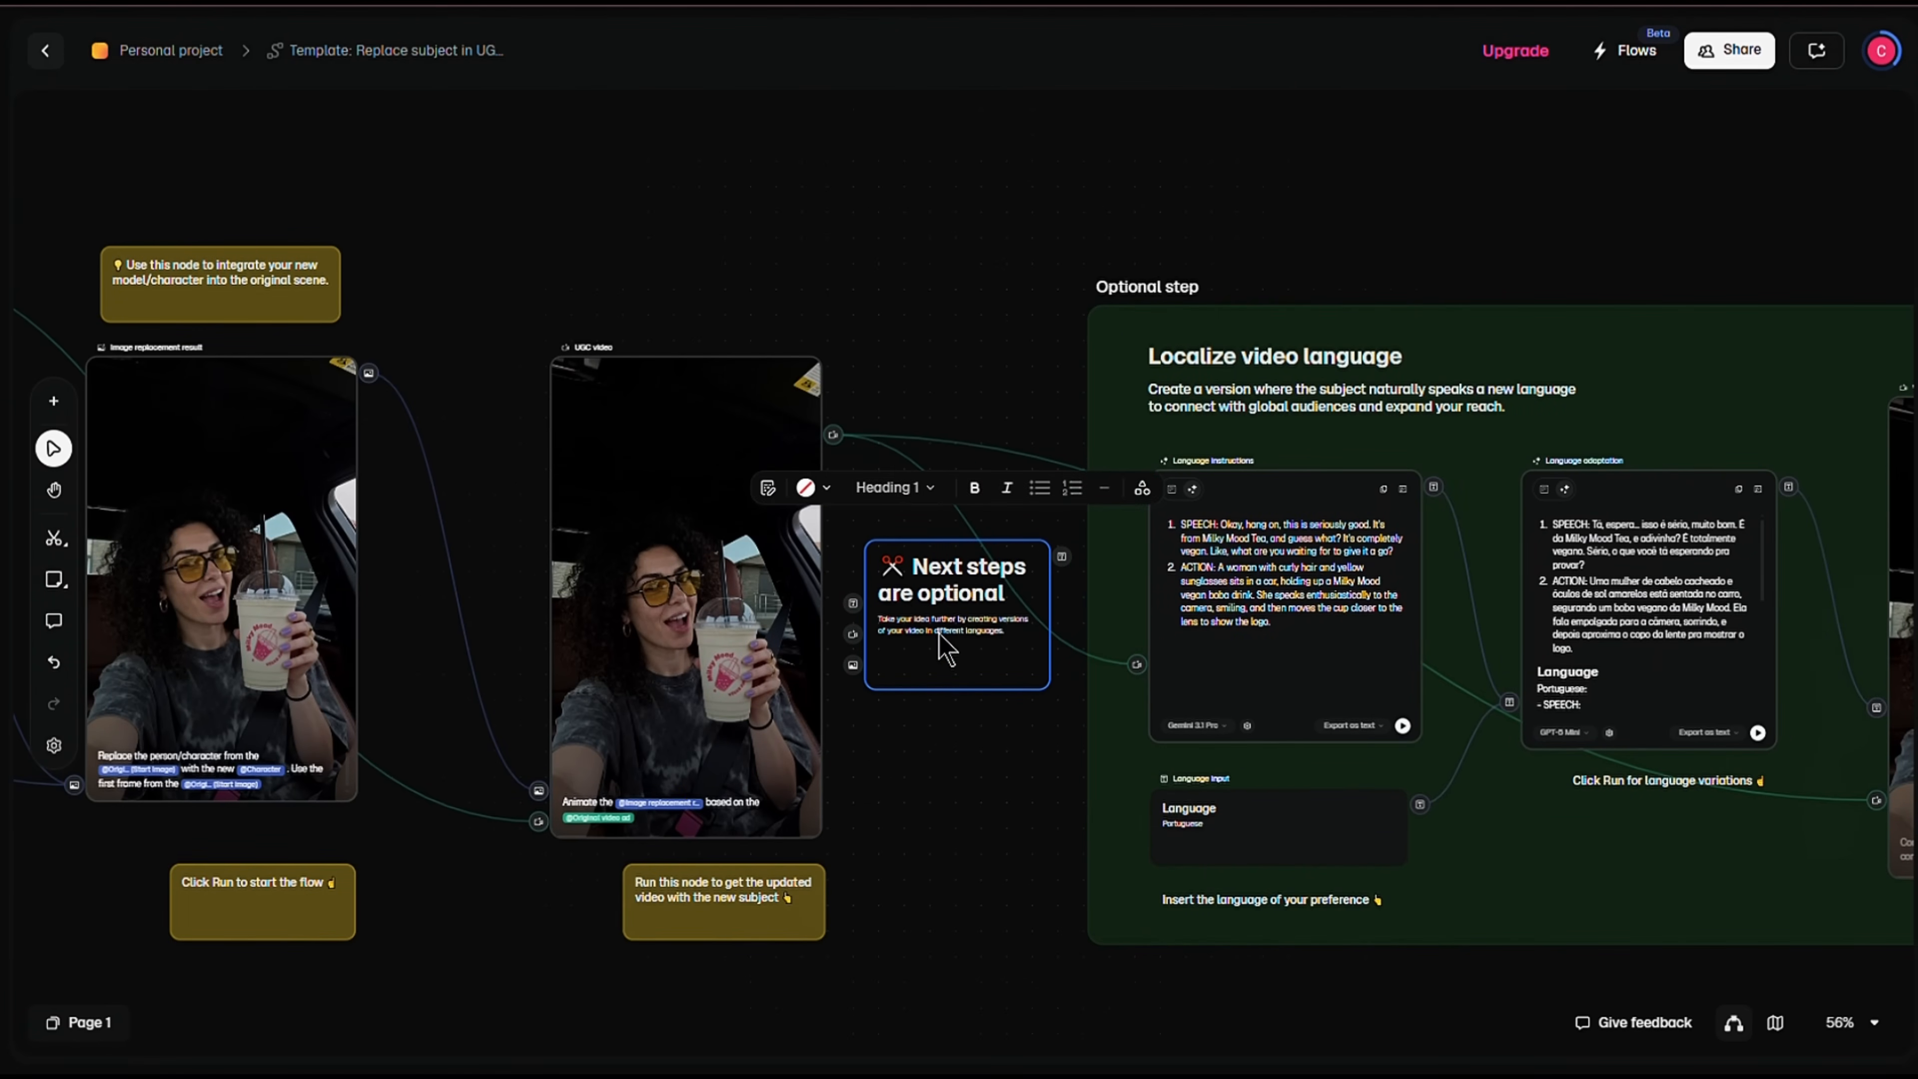
pyautogui.press('Delete')
pyautogui.click(1123, 409)
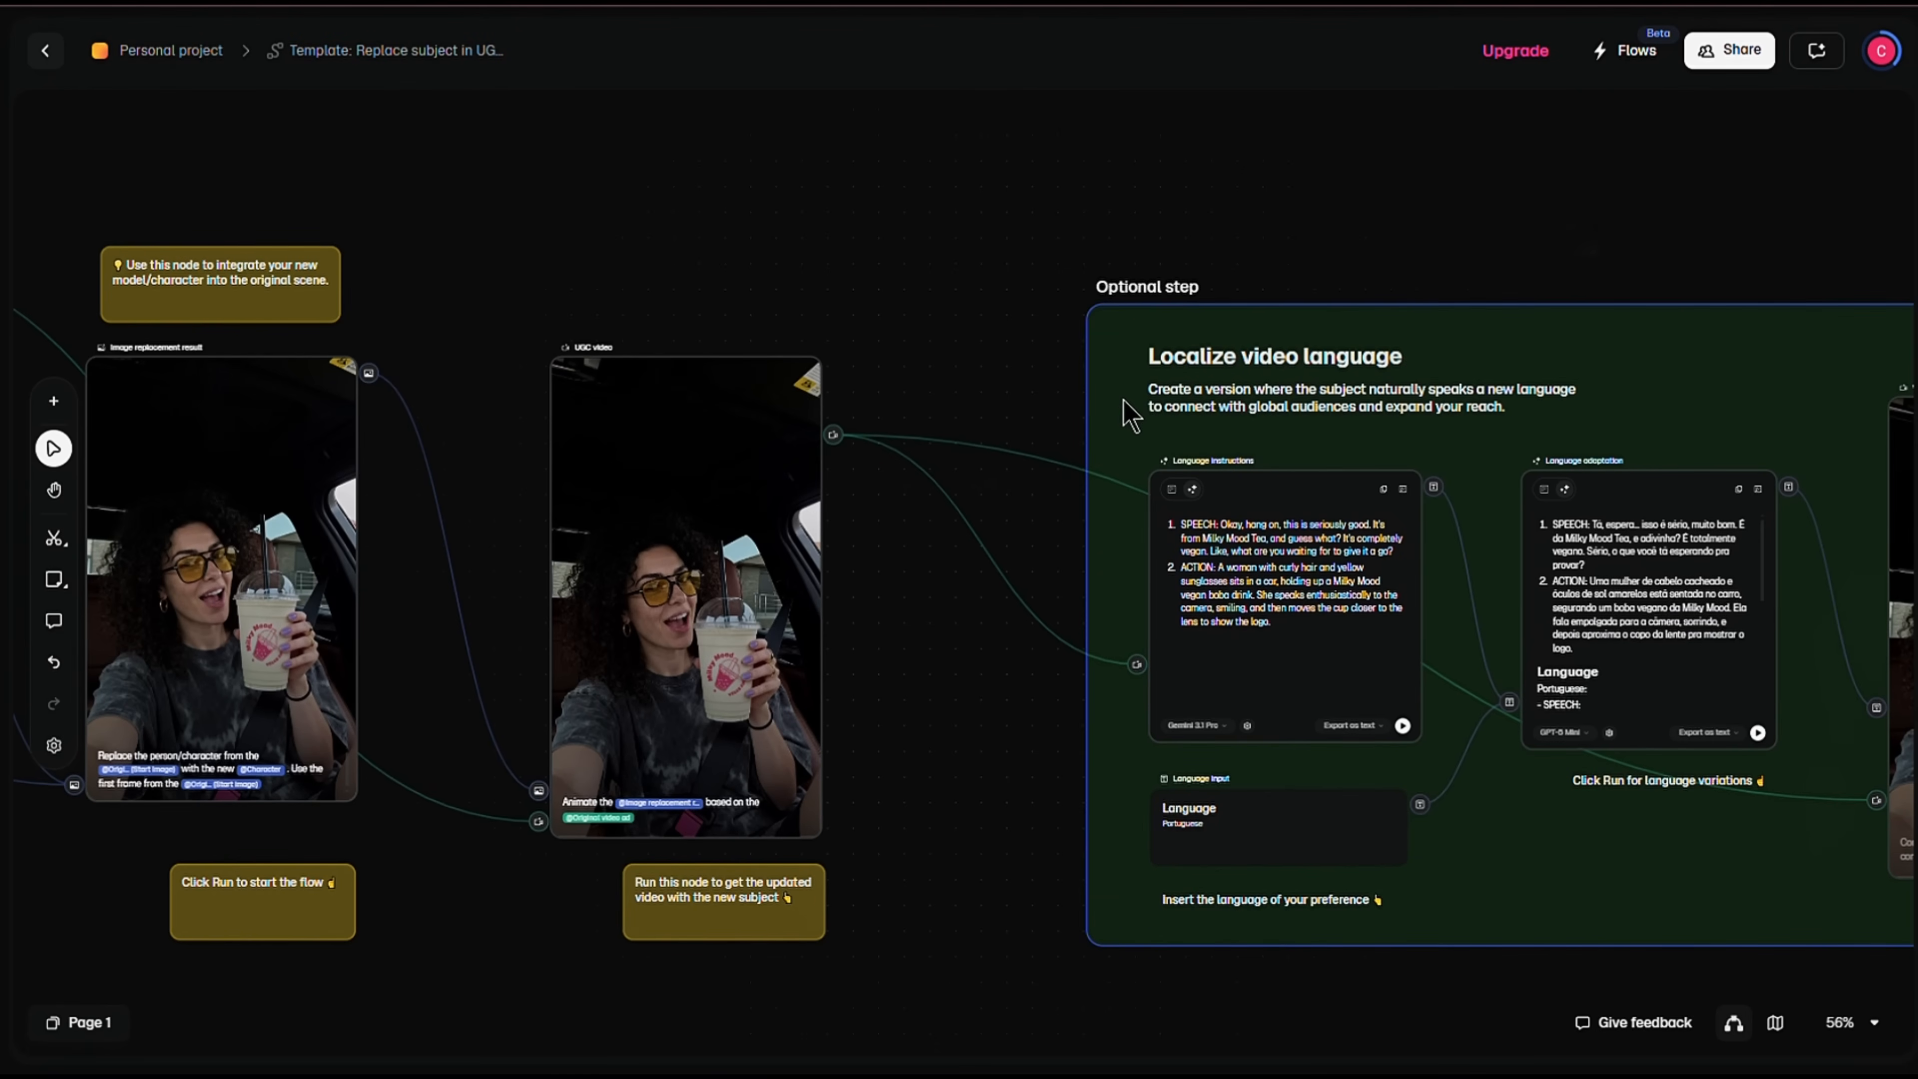
pyautogui.press('Delete')
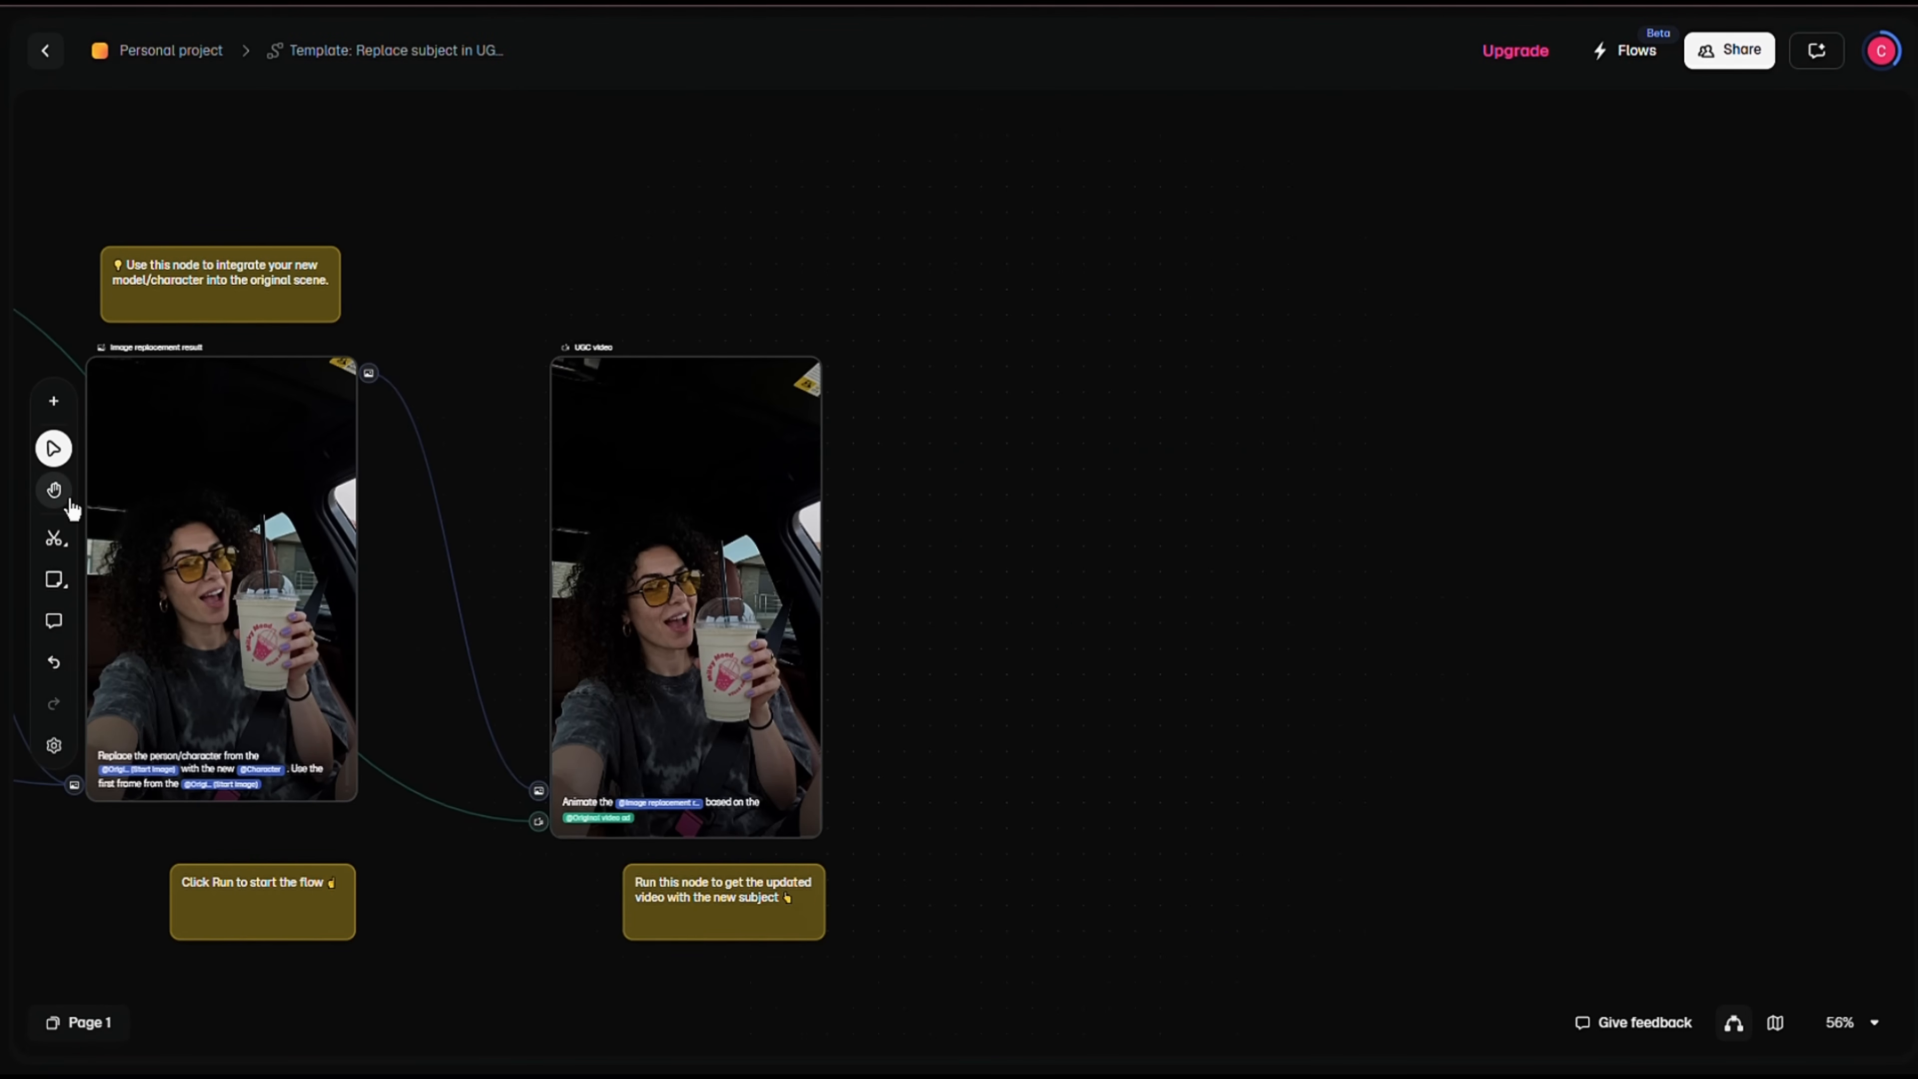
# Examine how the original video ad and character inputs feed the image replacement and UGC video nodes.
pyautogui.click(53, 491)
pyautogui.hscroll(-10, 931, 579)
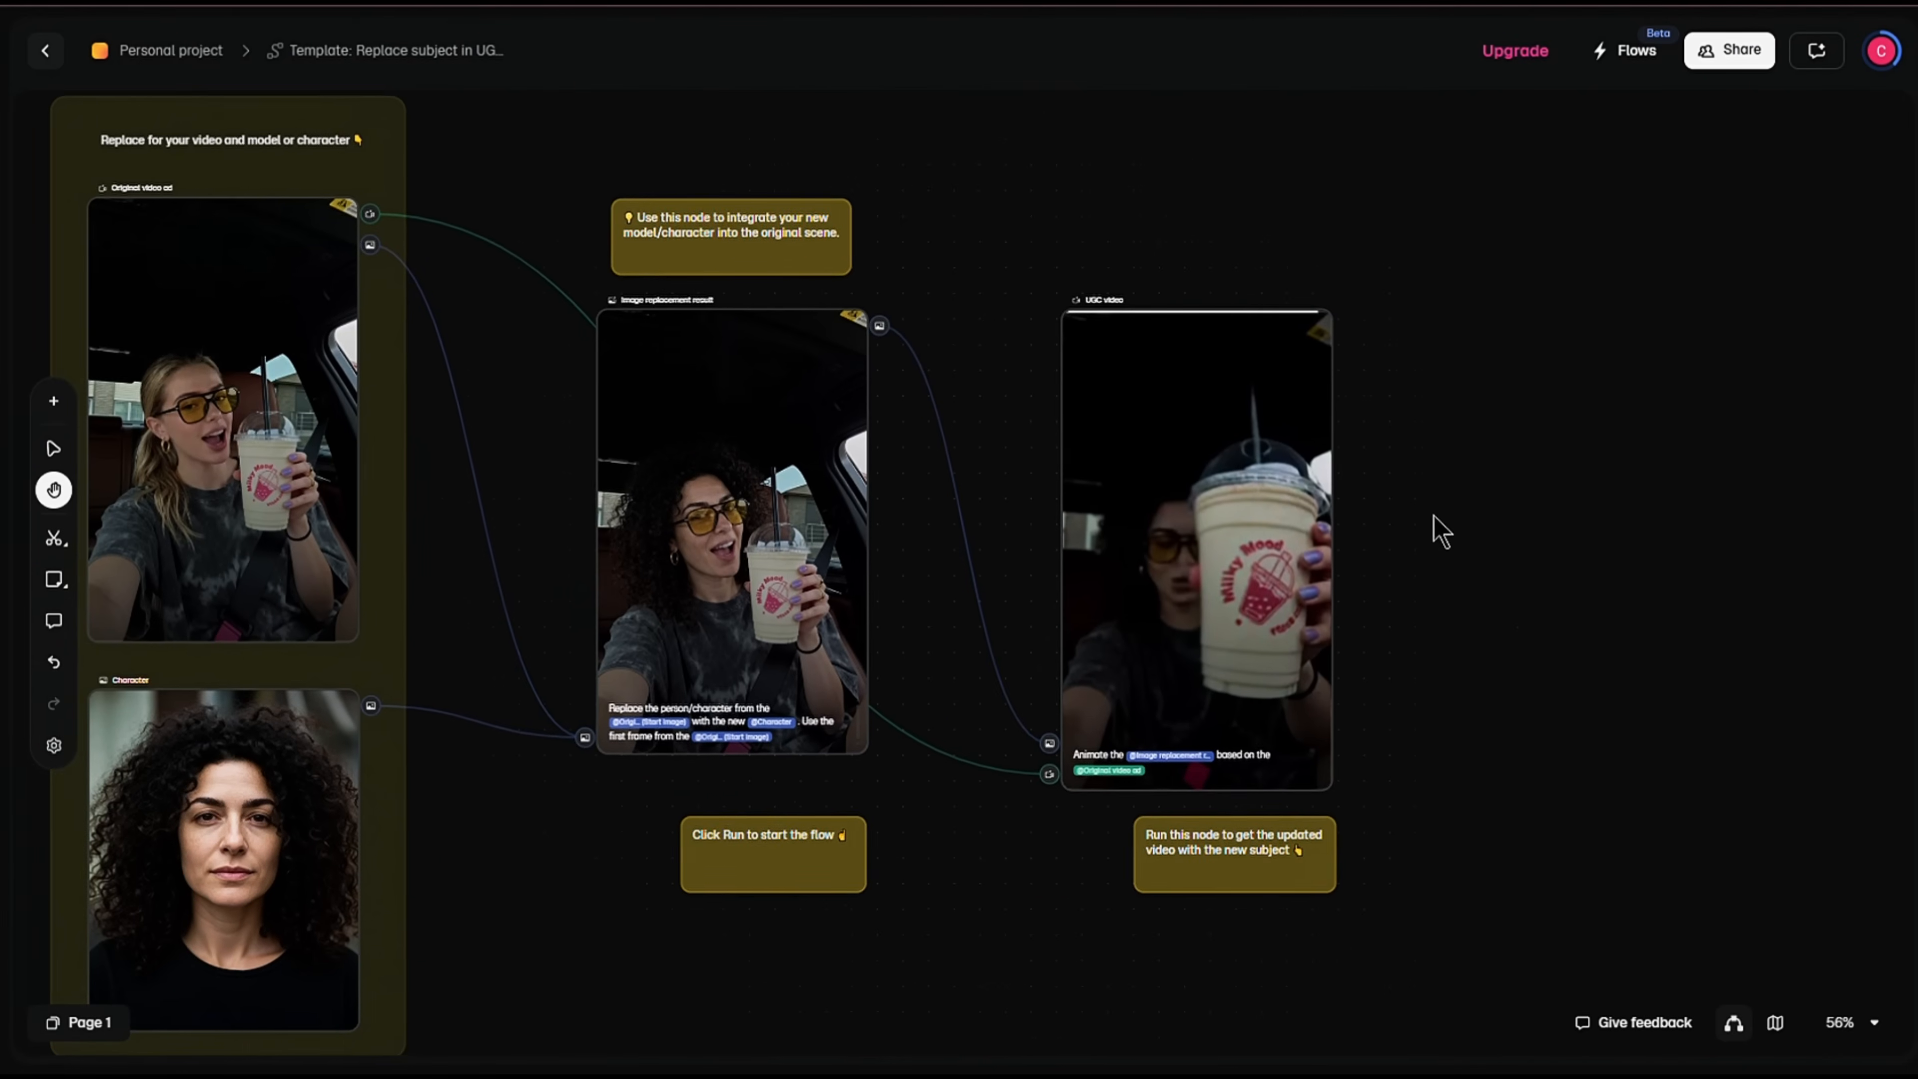
pyautogui.scroll(-3, 965, 732)
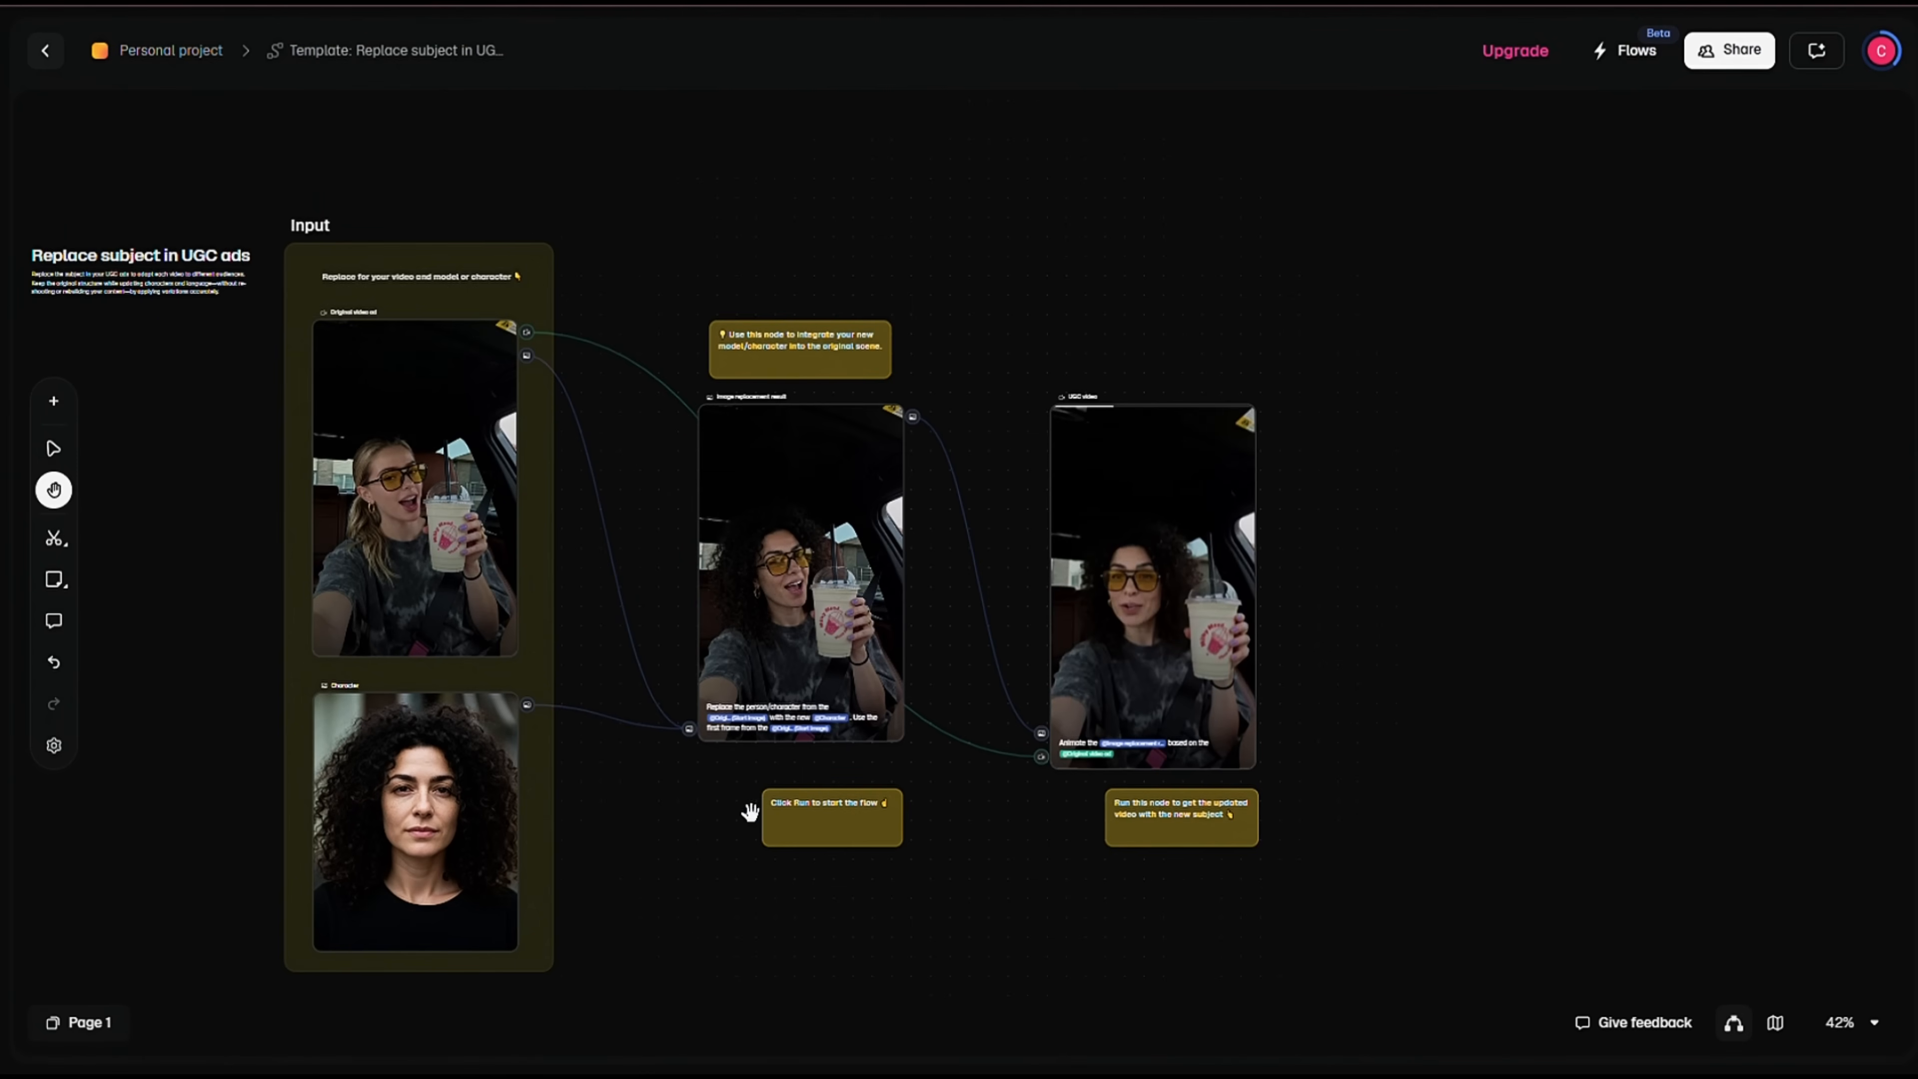
pyautogui.moveTo(646, 915); pyautogui.dragTo(938, 890)
pyautogui.scroll(1, 944, 878)
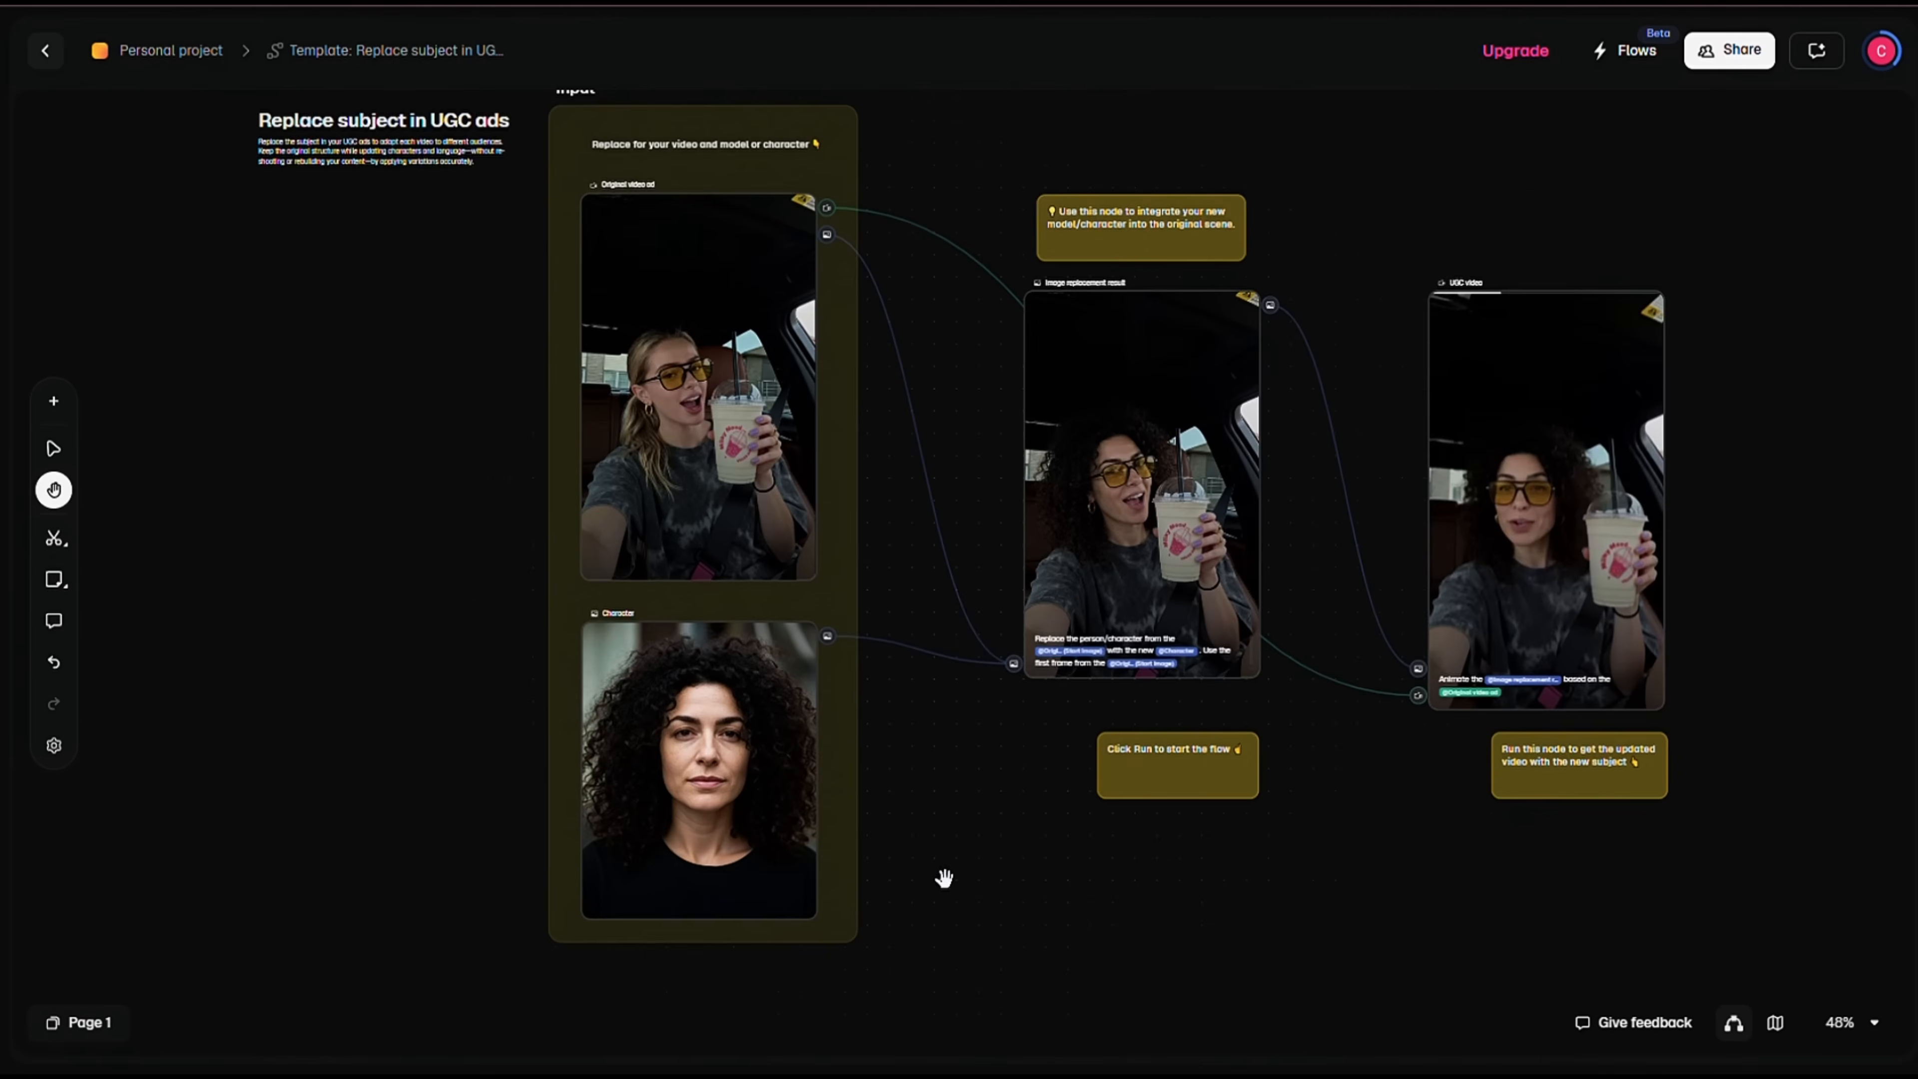
pyautogui.scroll(1, 944, 878)
pyautogui.scroll(1, 939, 899)
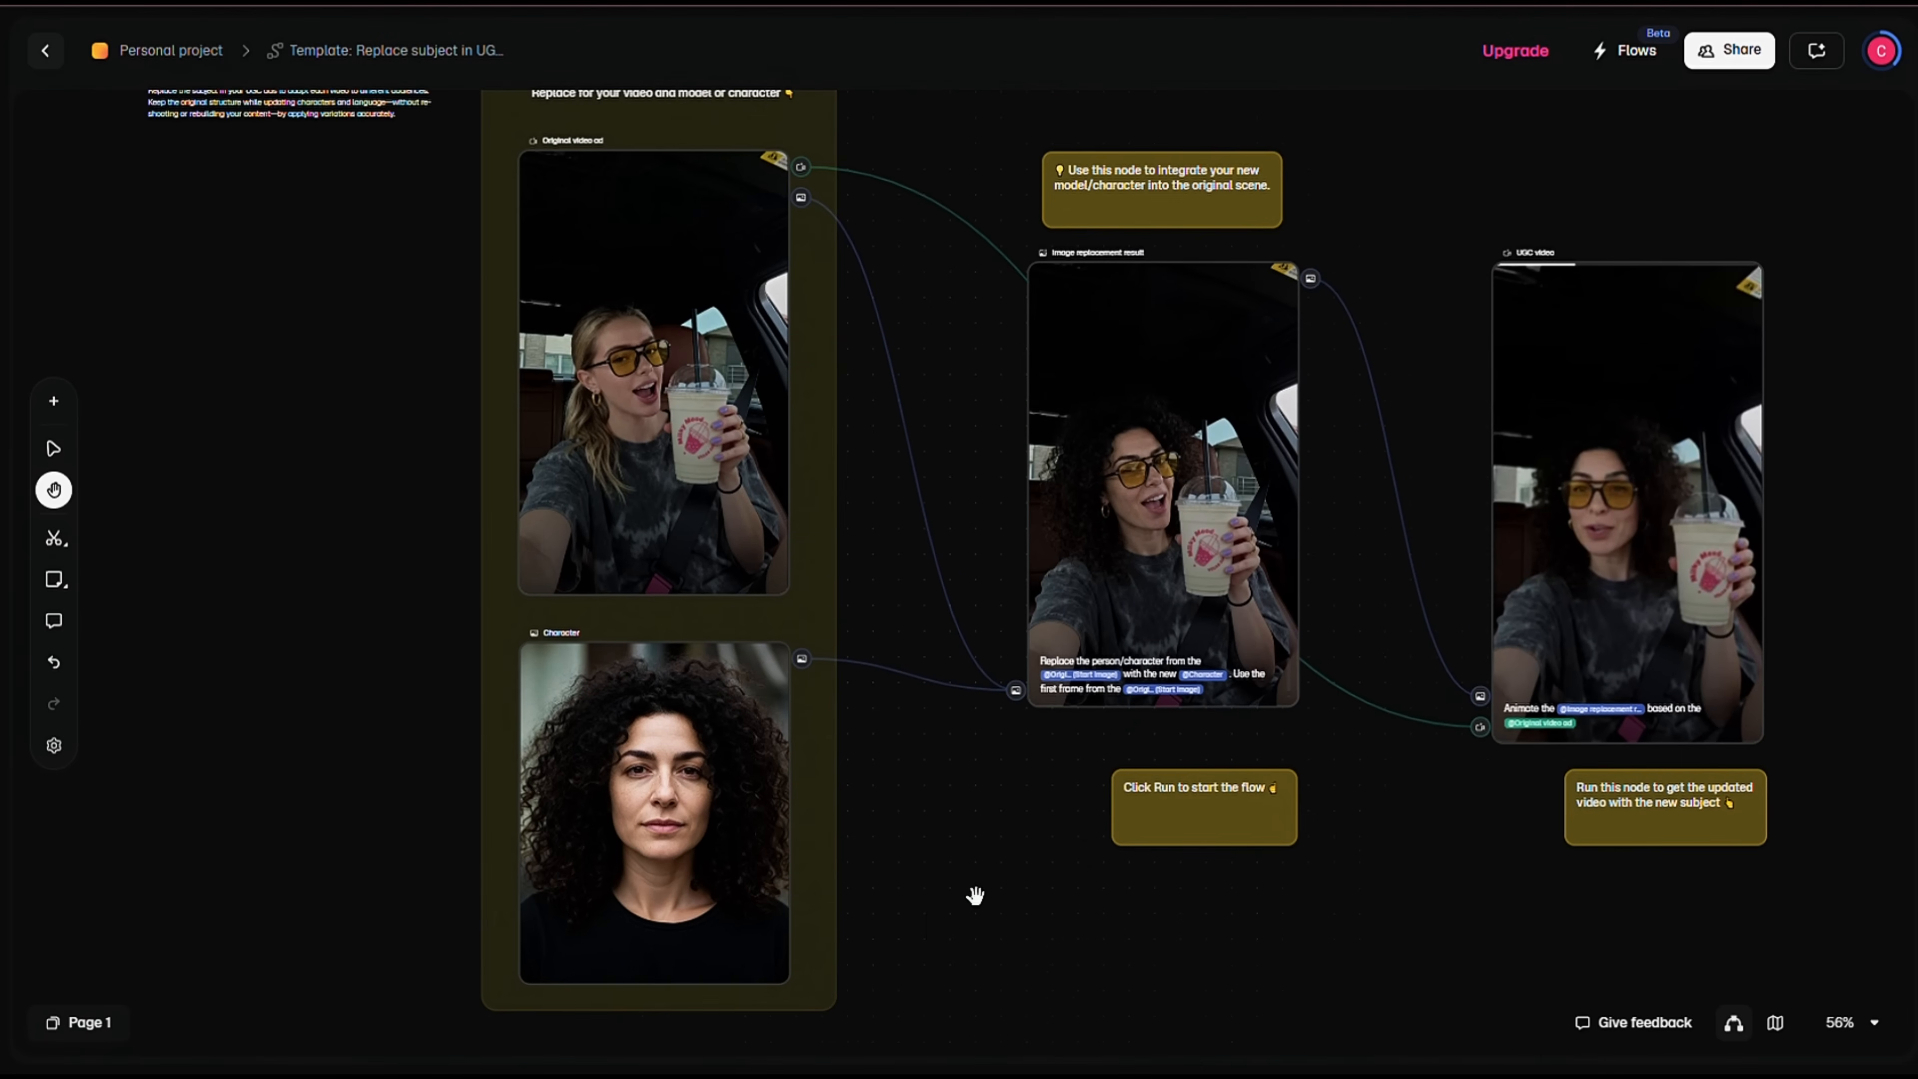
pyautogui.hscroll(3, 1369, 651)
pyautogui.scroll(-1, 1369, 651)
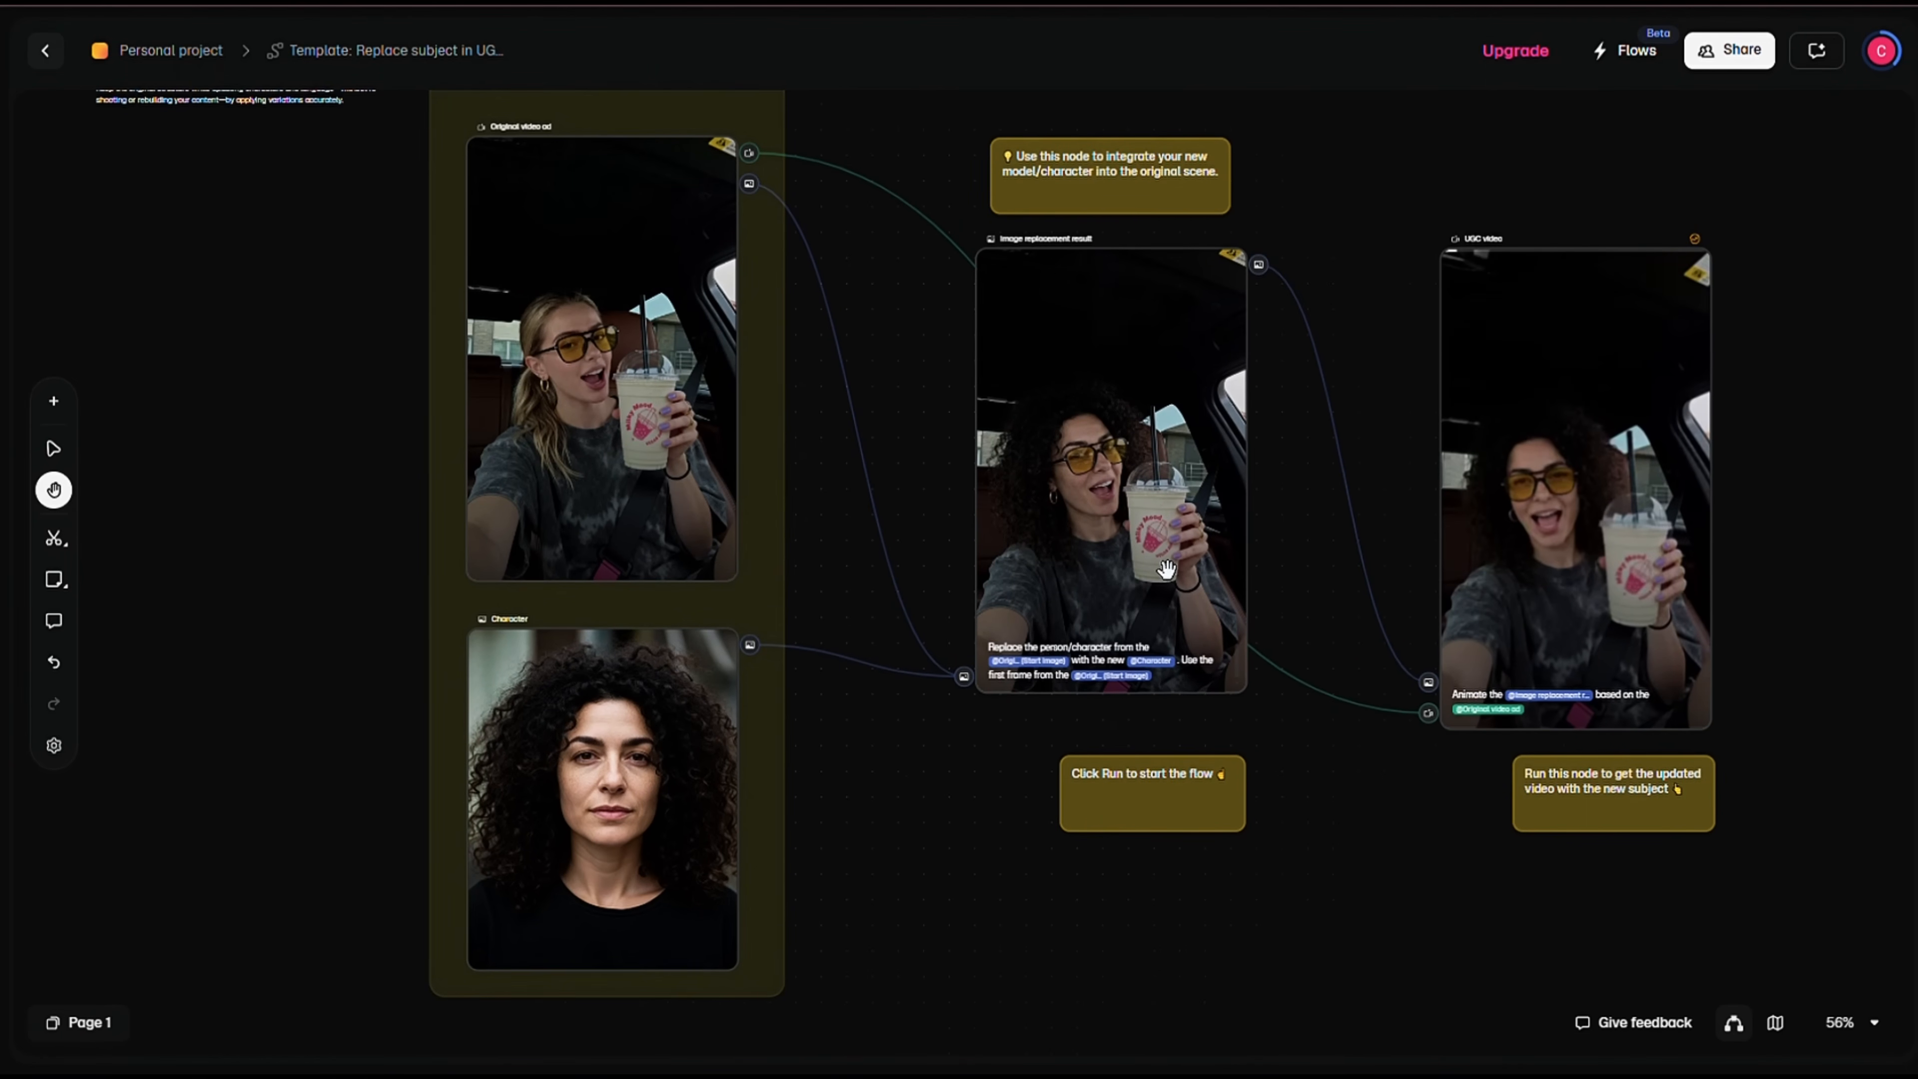
# Add an Image Generator node prompted for a realistic portrait of a mid-20s man in a casual black t-shirt, using the GPT 2 model.
pyautogui.doubleClick(862, 736)
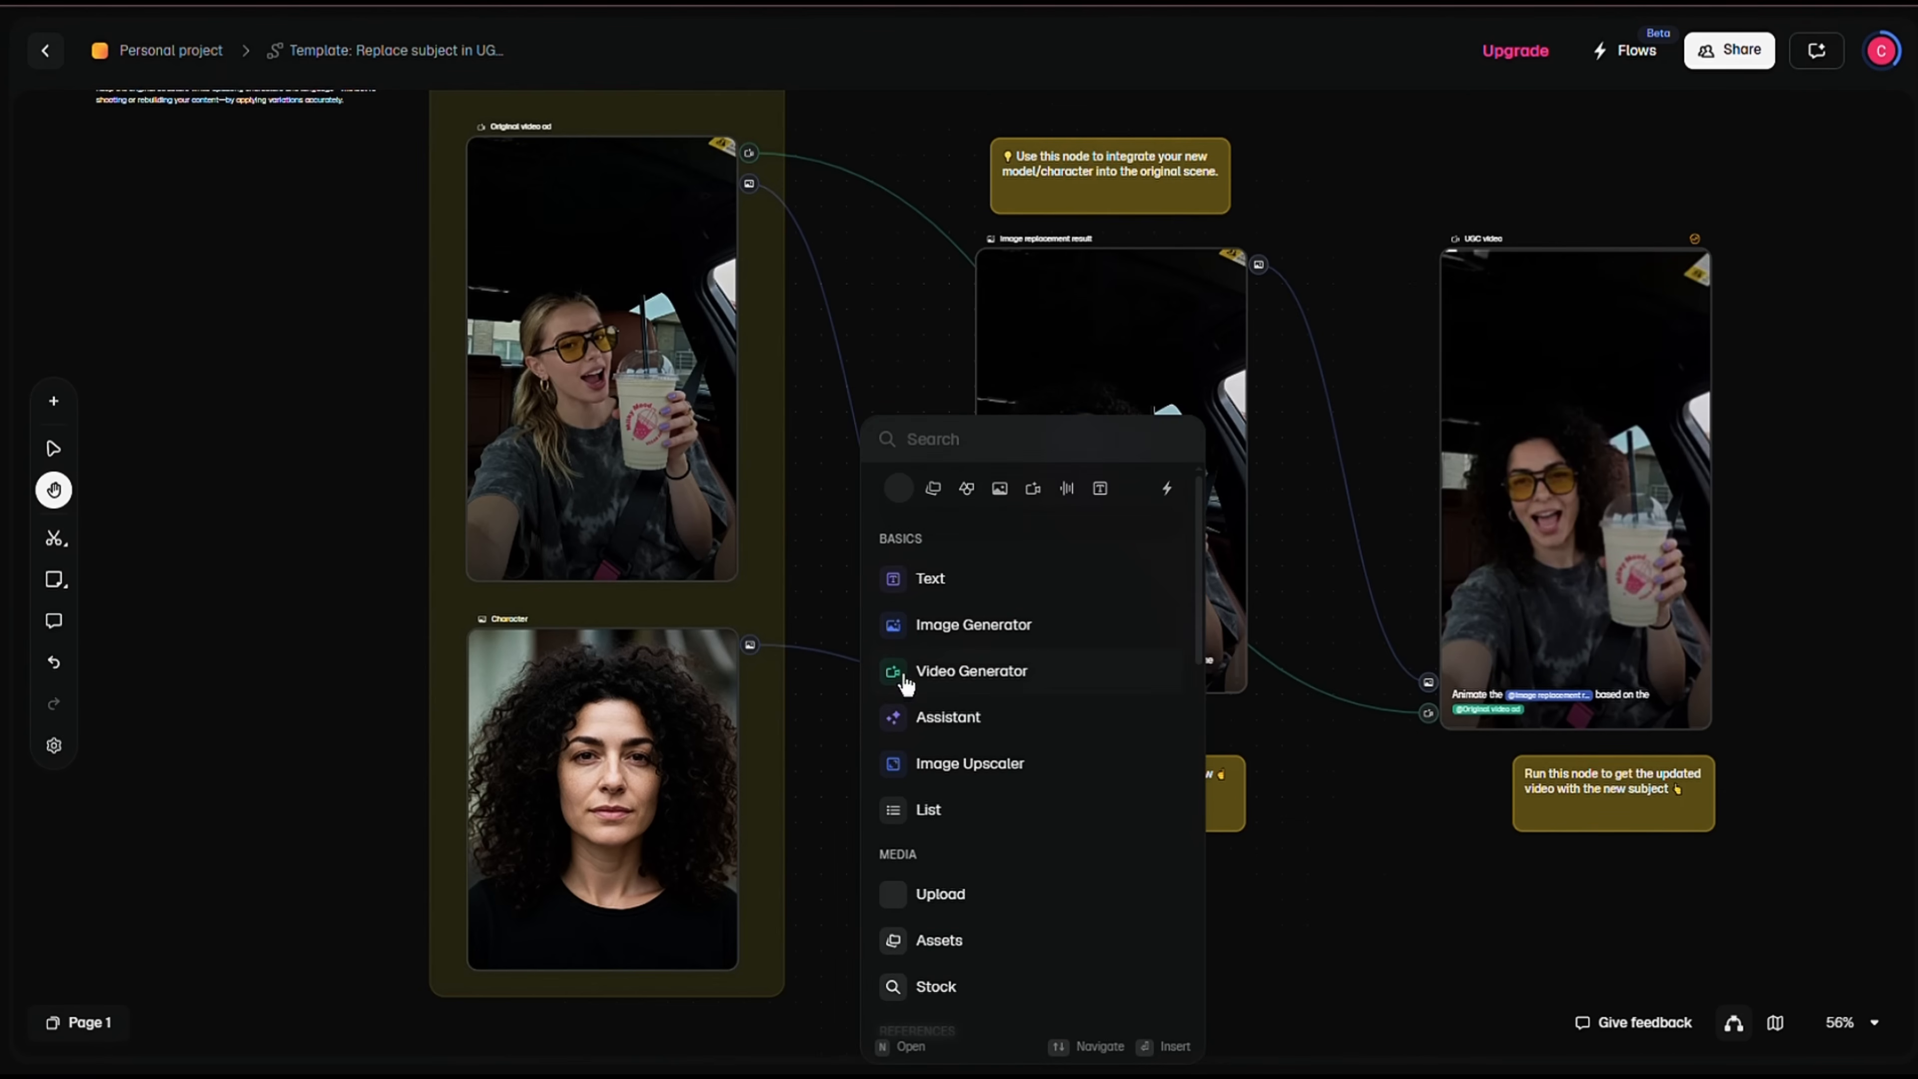
pyautogui.click(972, 625)
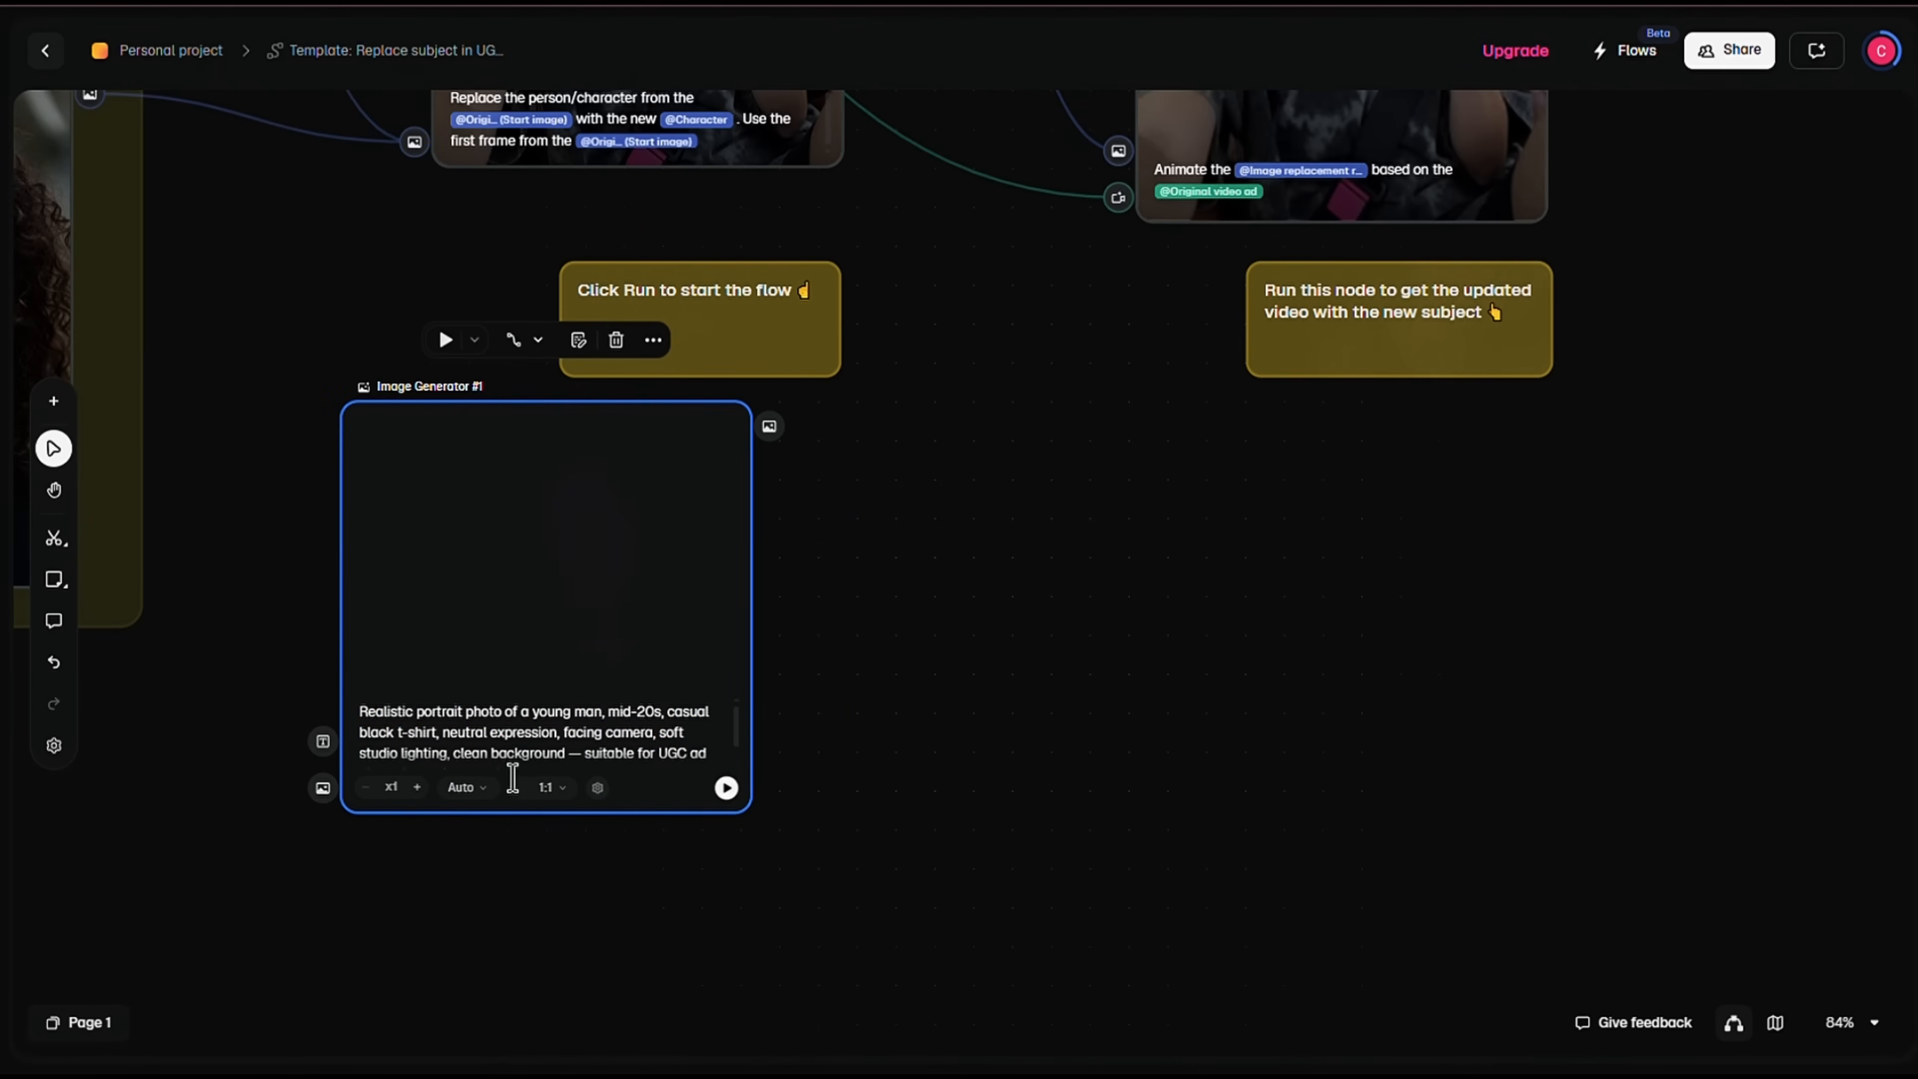
pyautogui.click(483, 787)
pyautogui.scroll(-5, 578, 618)
pyautogui.scroll(-3, 578, 617)
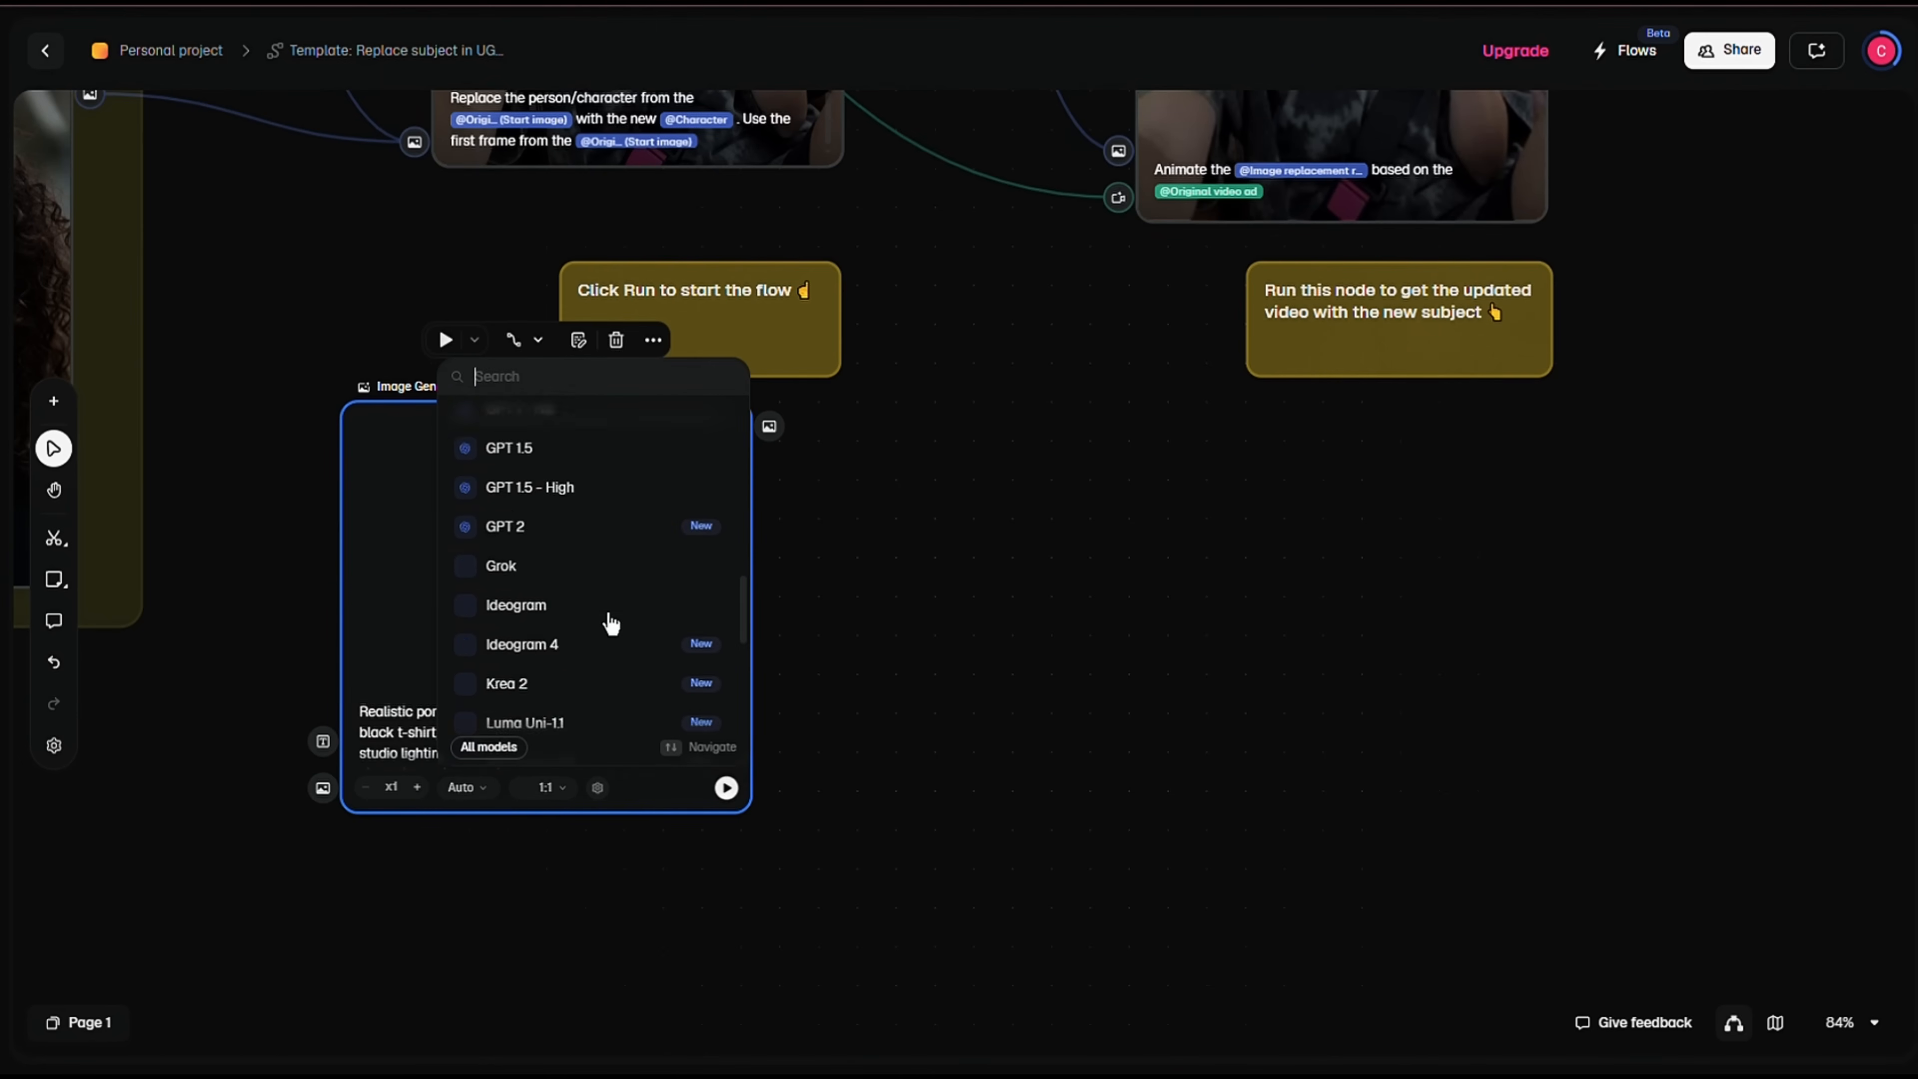
pyautogui.click(528, 476)
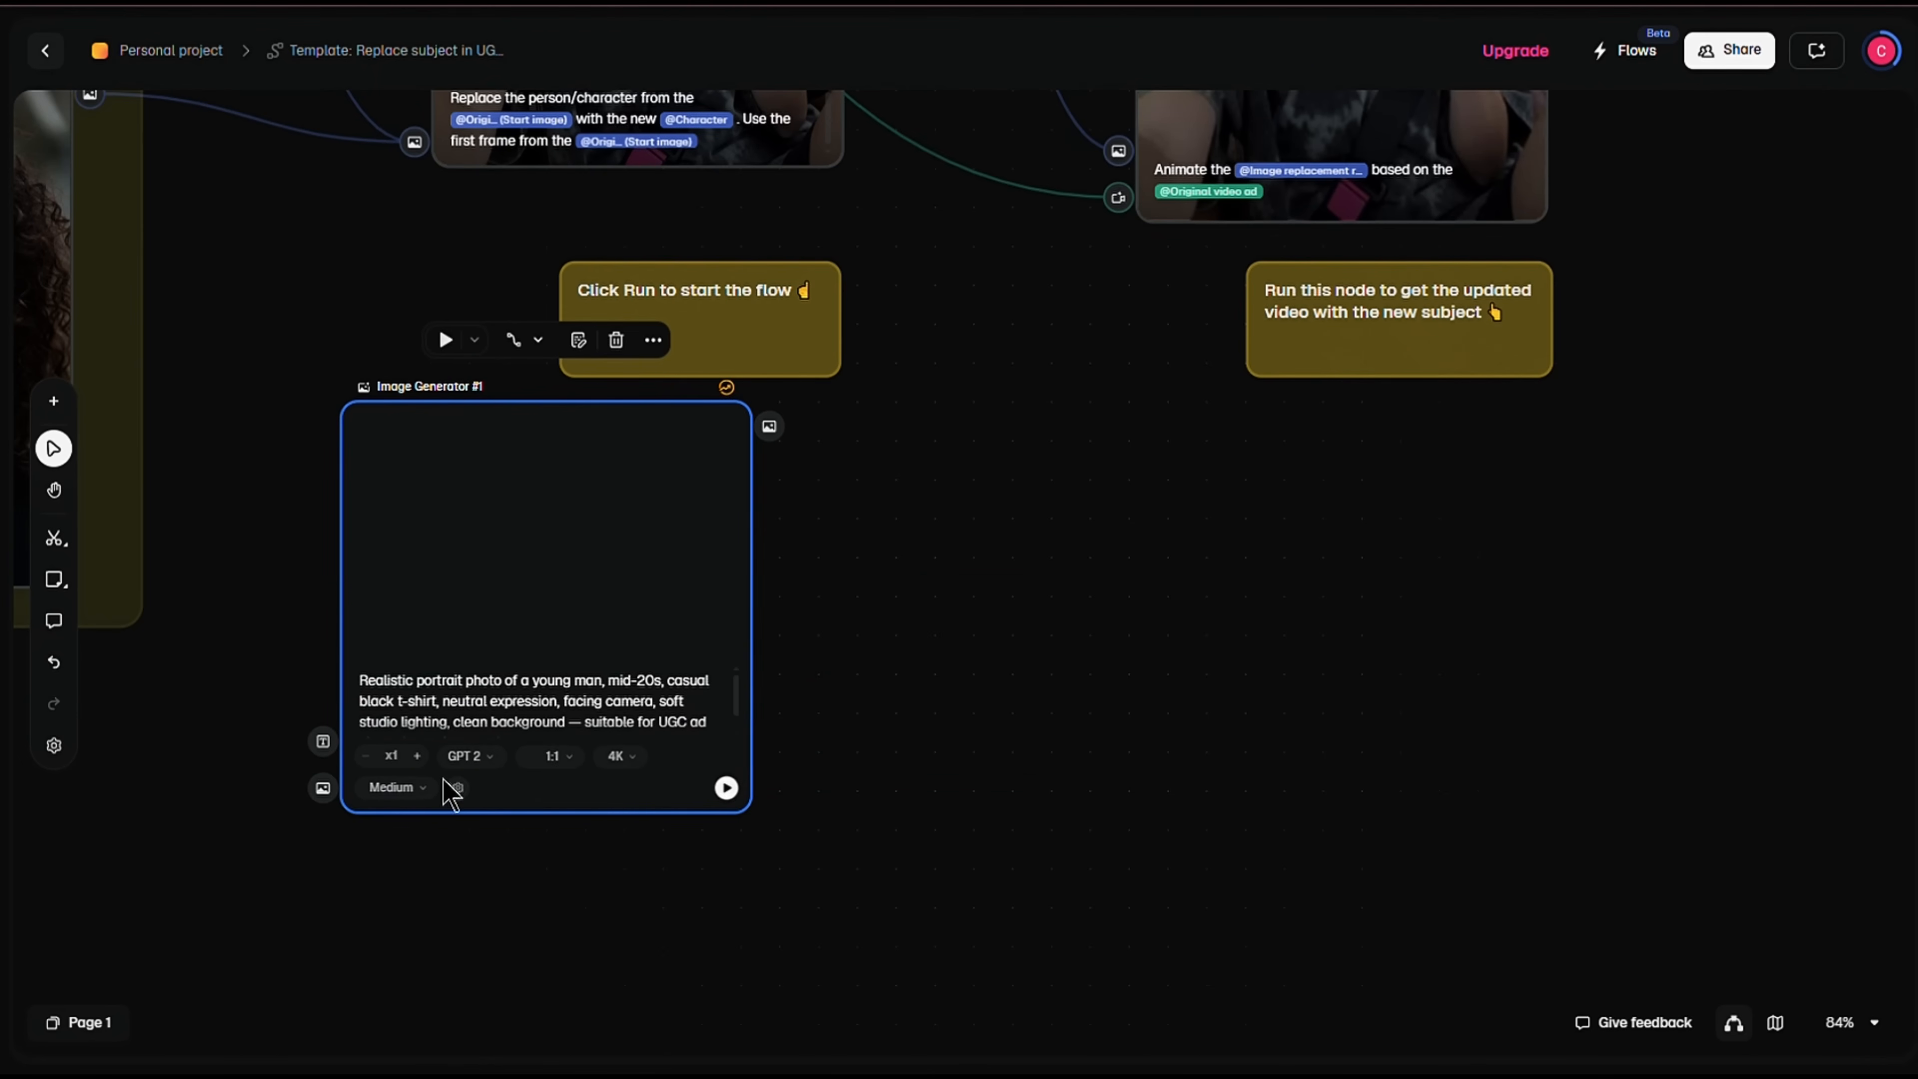
# Set the new image node's aspect ratio to 9:16 and delete the "Click Run to start the flow" note.
pyautogui.click(532, 759)
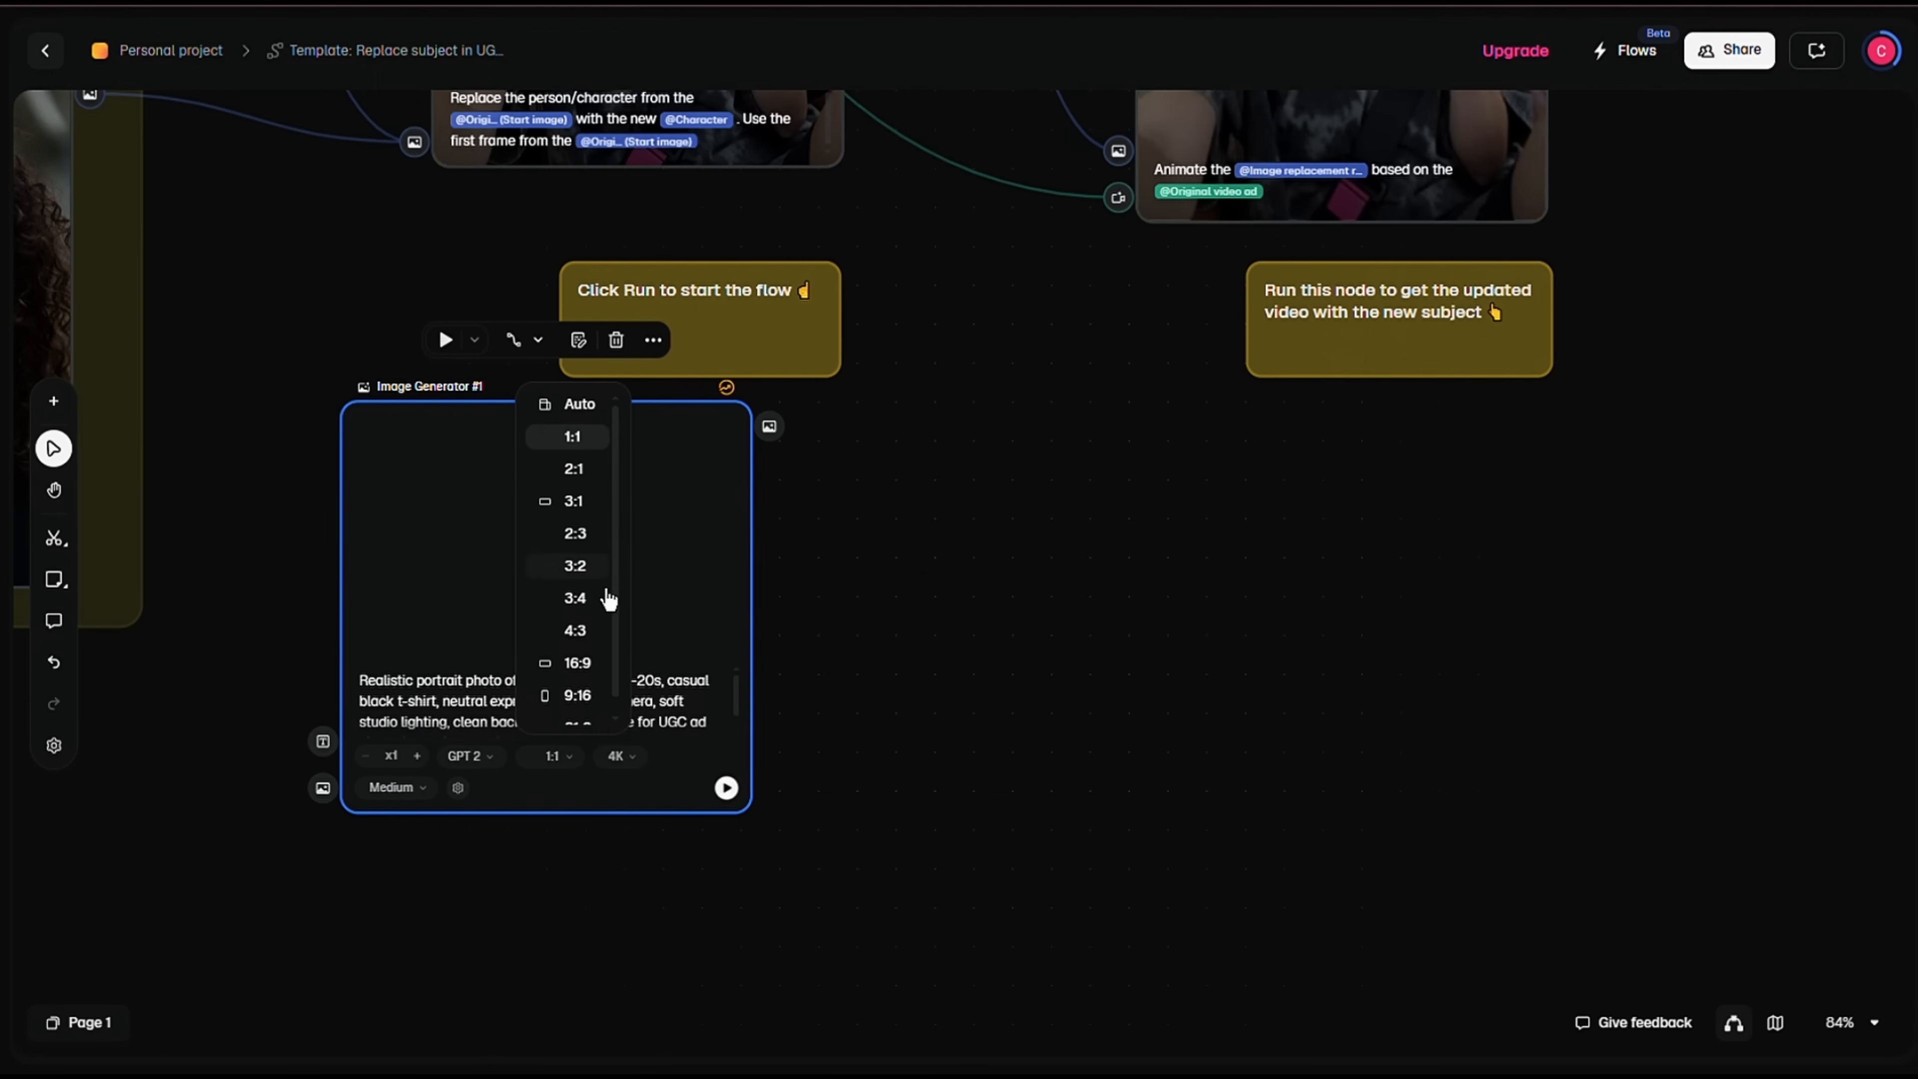
pyautogui.click(578, 693)
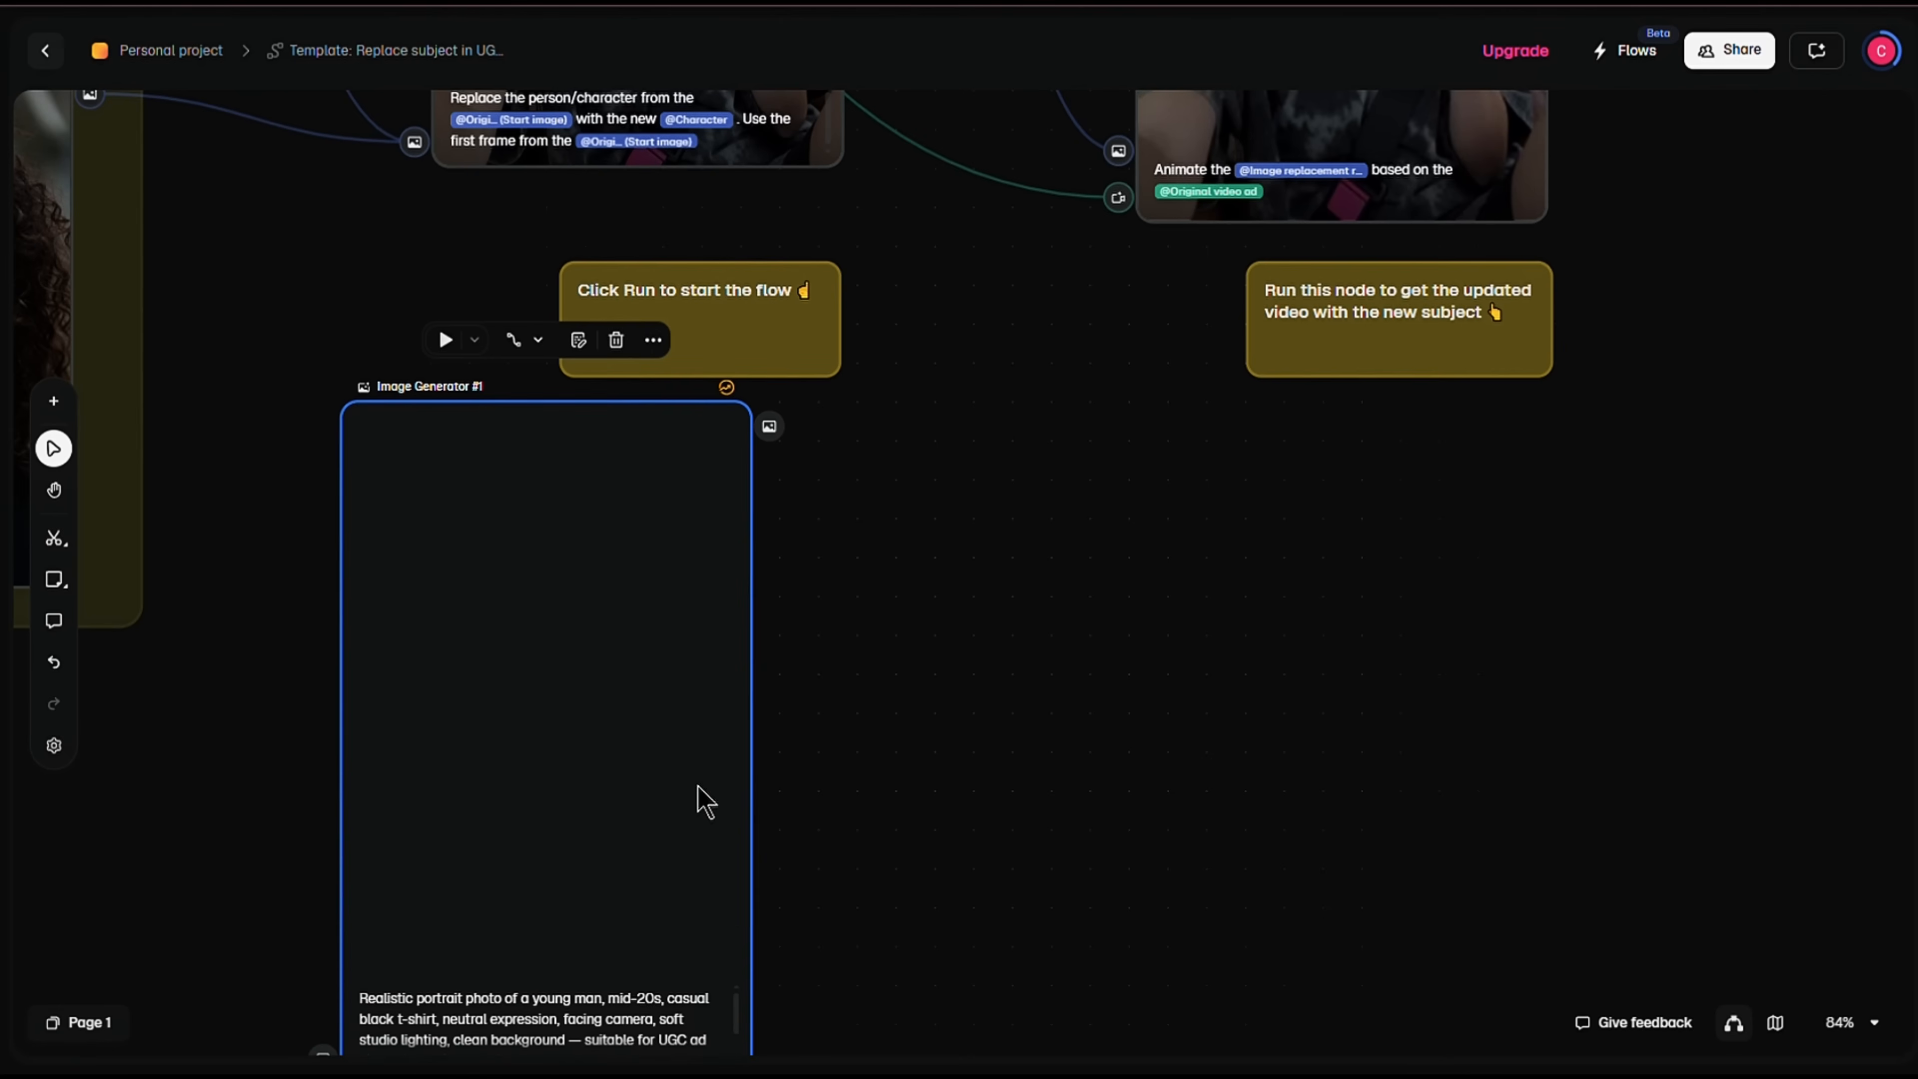
pyautogui.click(727, 351)
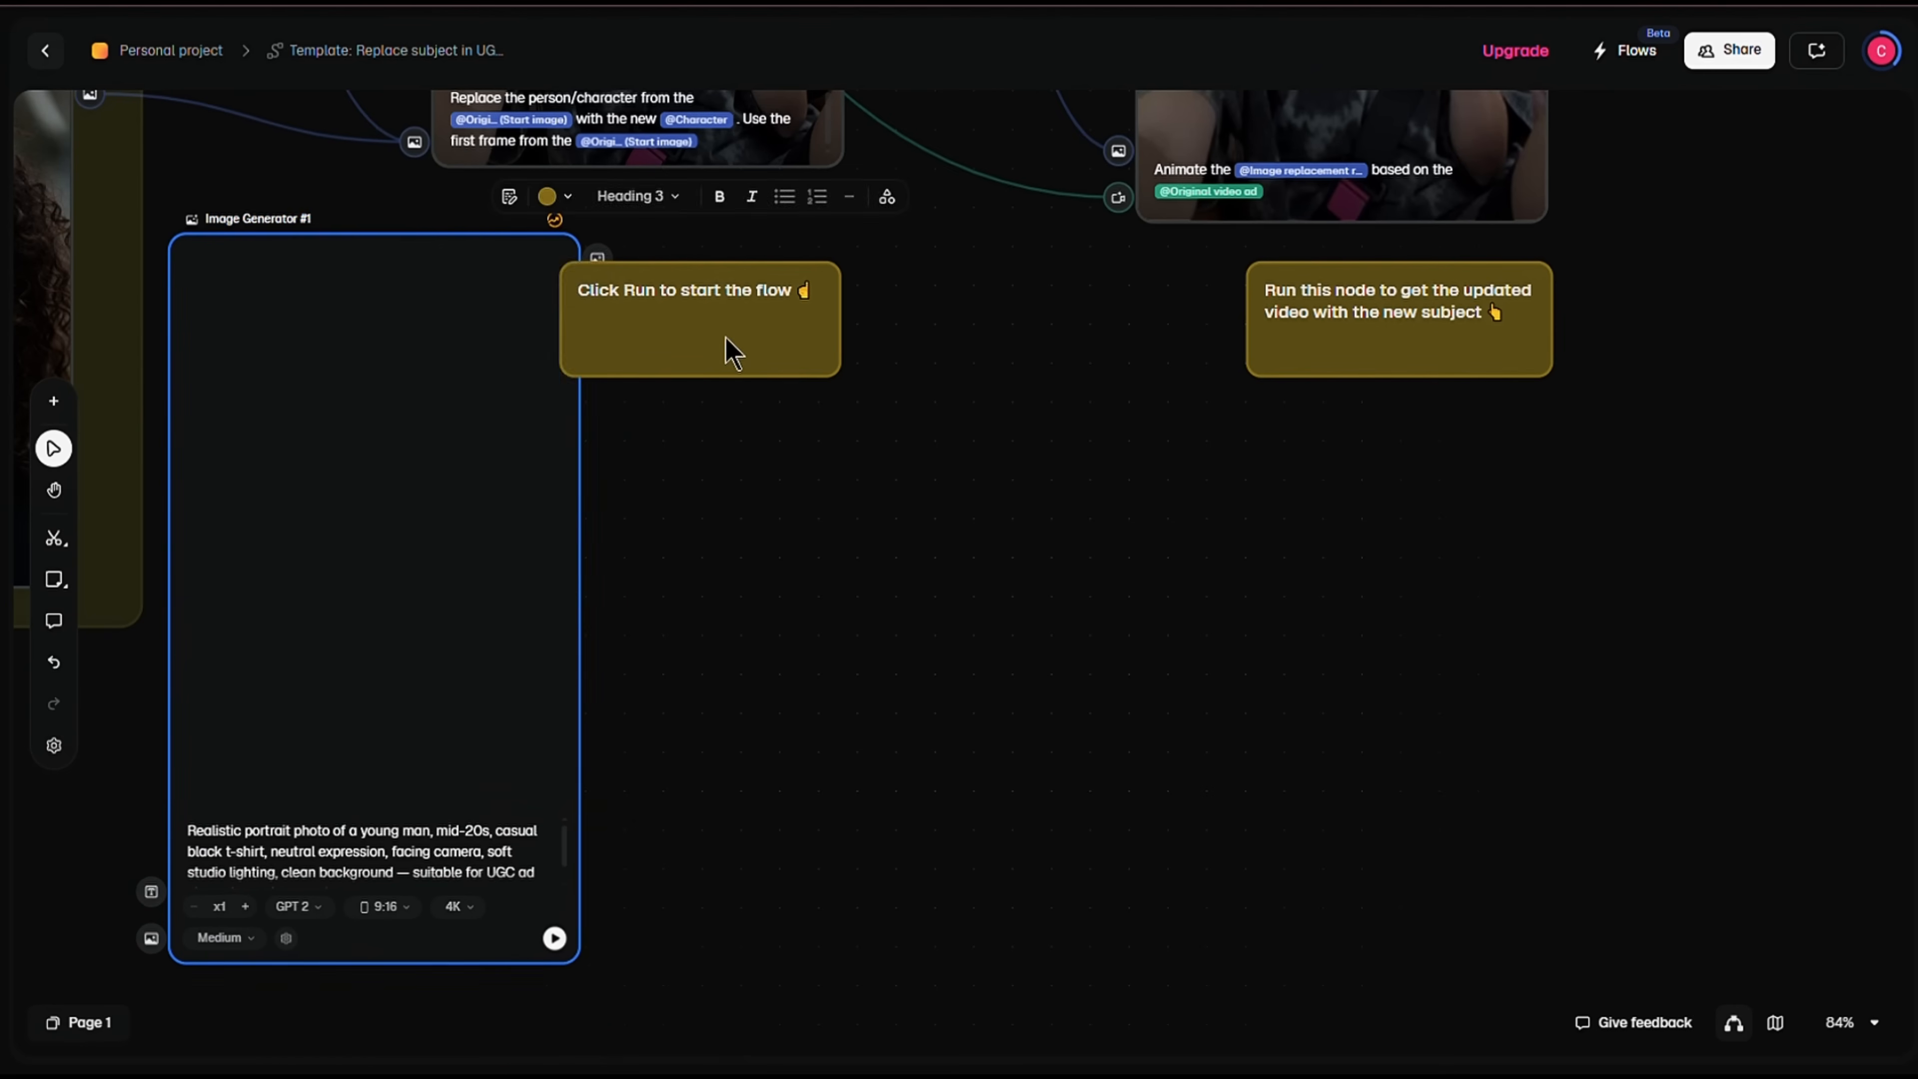
pyautogui.press('Delete')
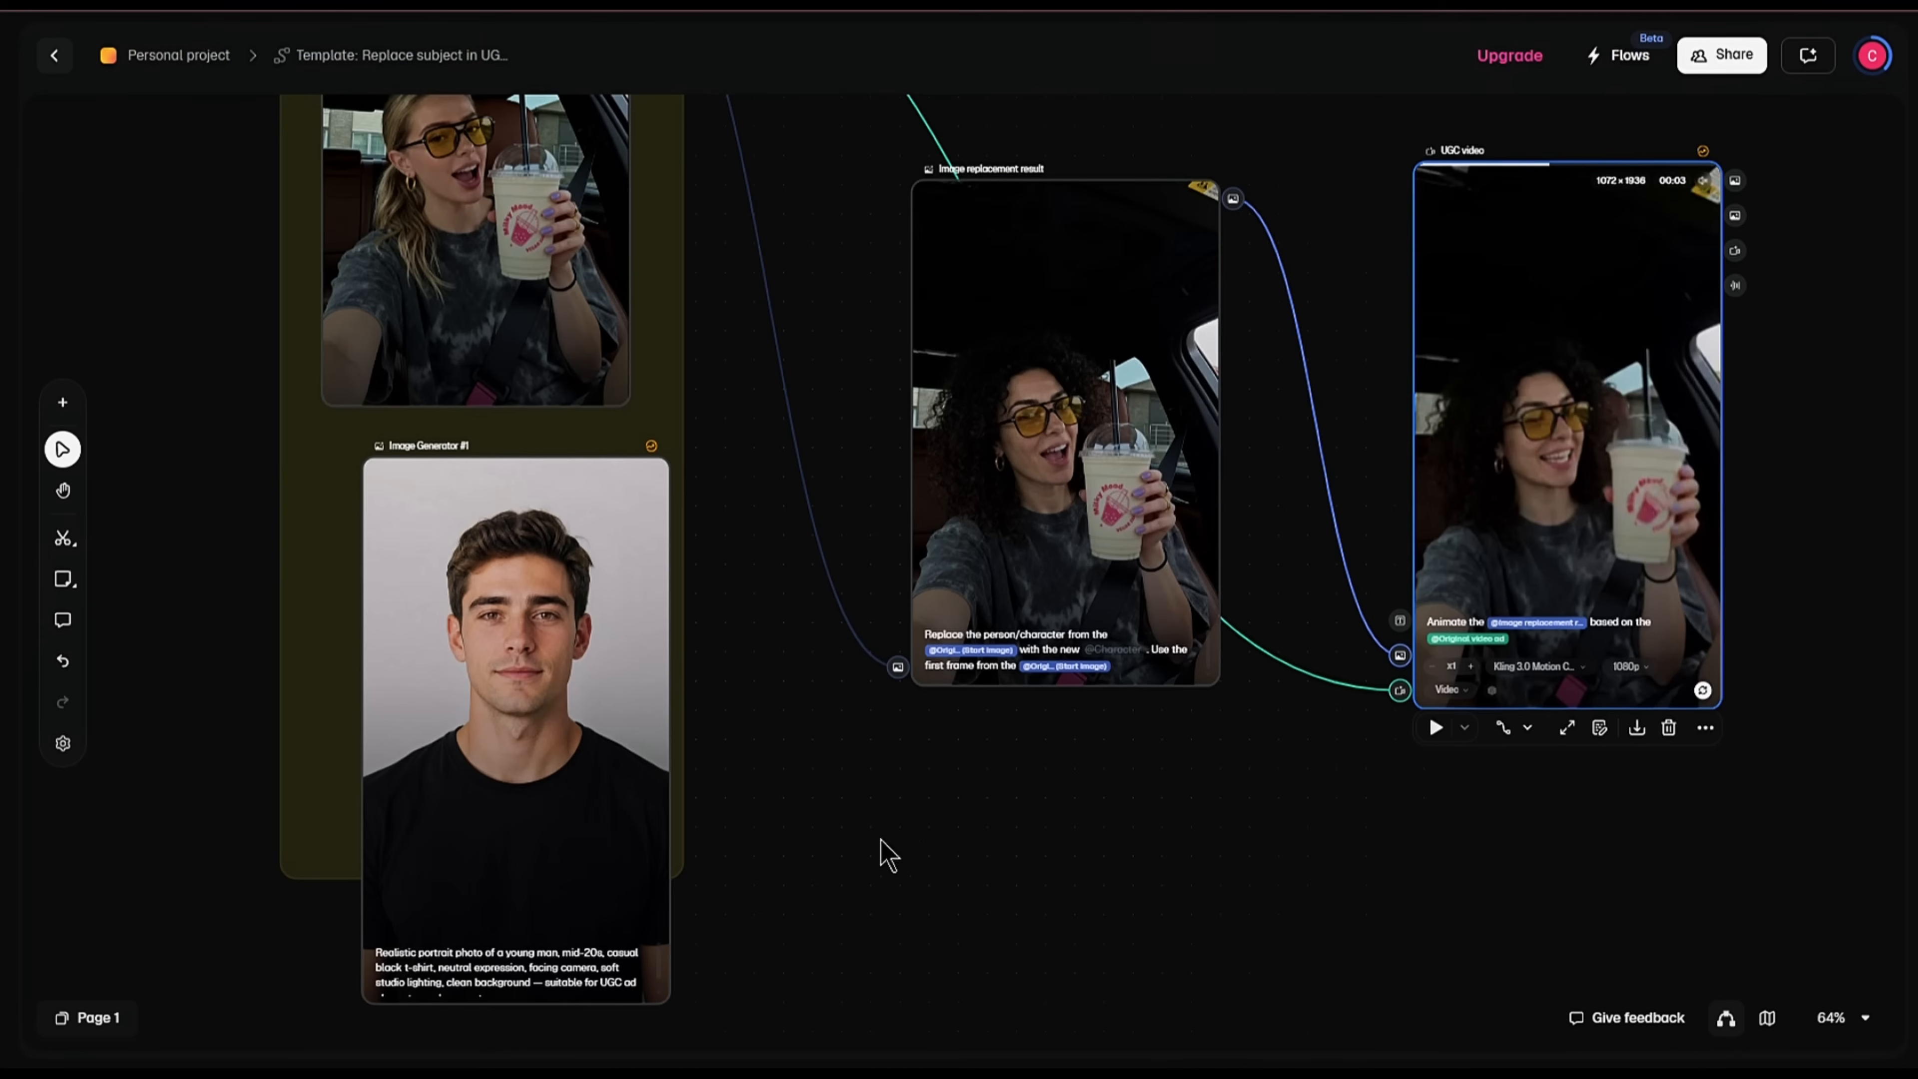
# Place the generated portrait node in the input area and connect its image output to the image replacement node's image input.
pyautogui.moveTo(626, 759); pyautogui.dragTo(728, 761)
pyautogui.scroll(5, 556, 701)
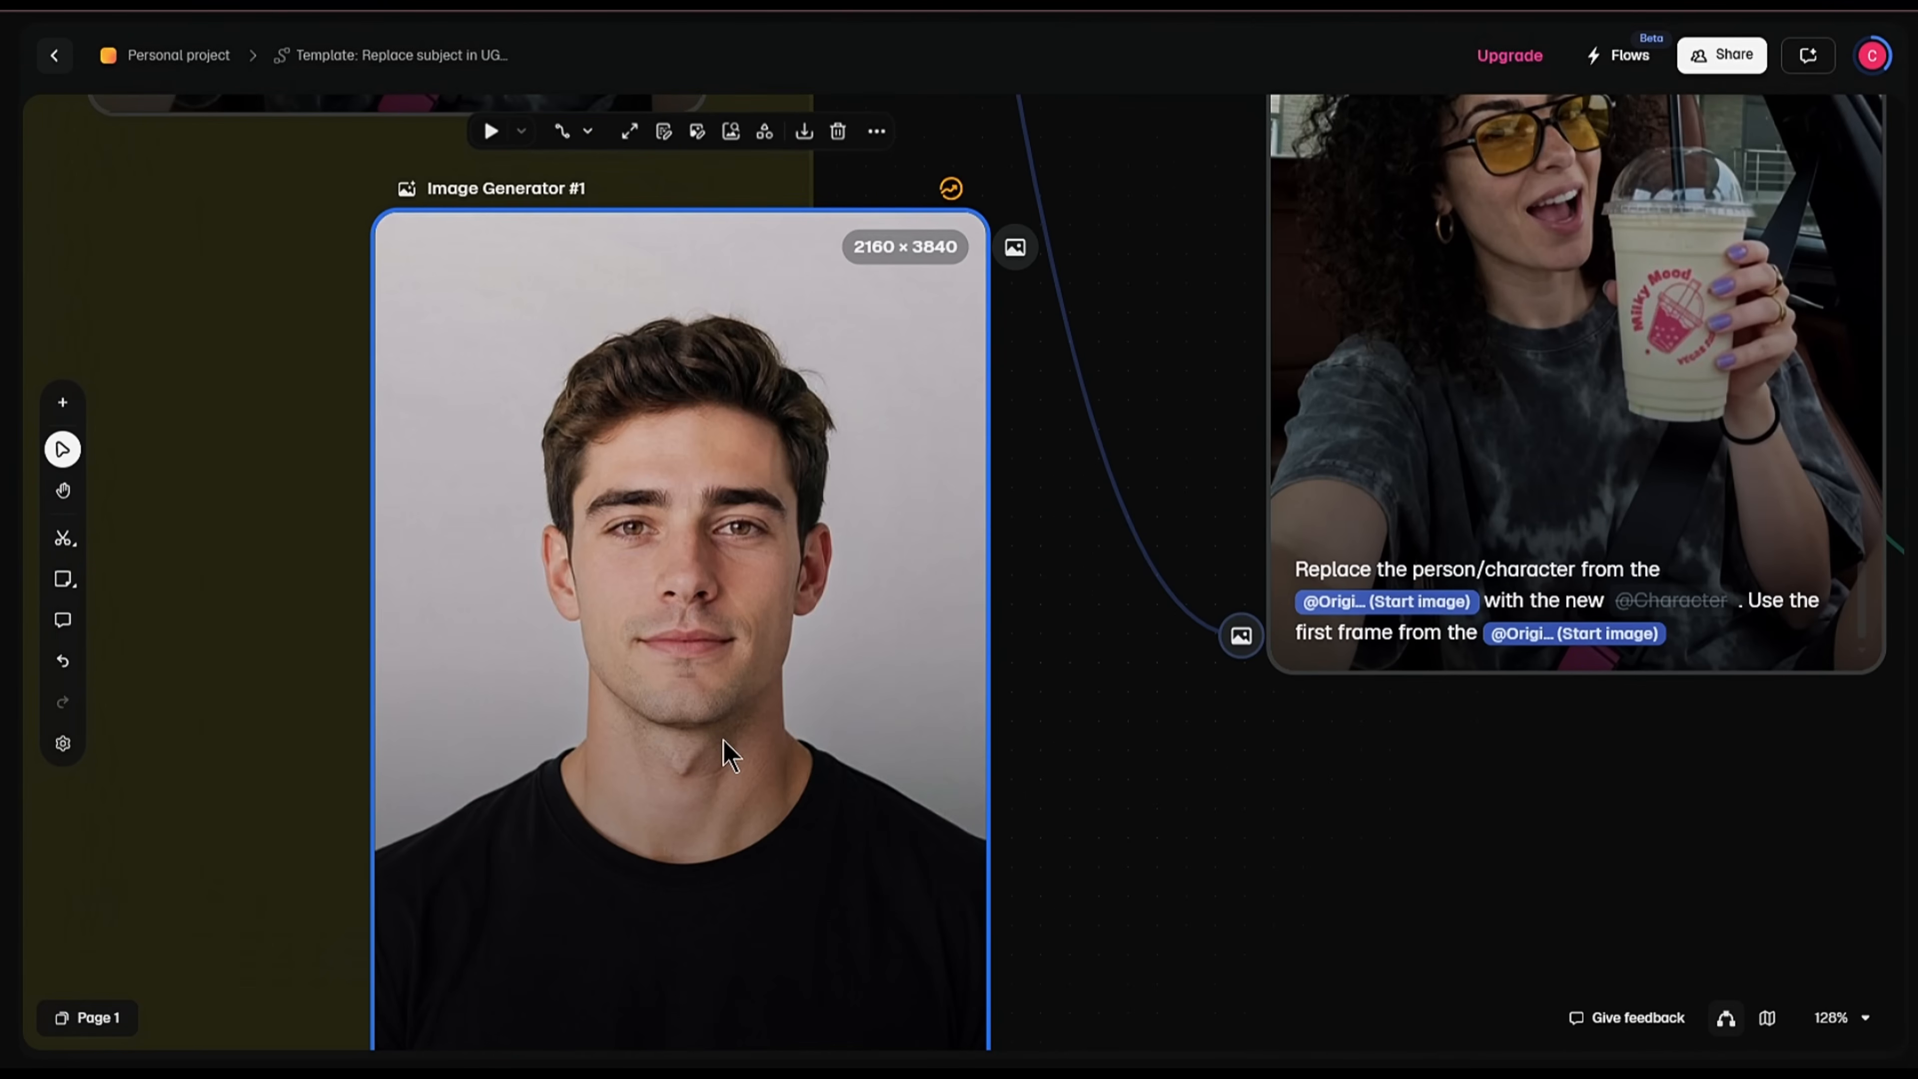
pyautogui.scroll(-5, 726, 751)
pyautogui.scroll(-5, 726, 751)
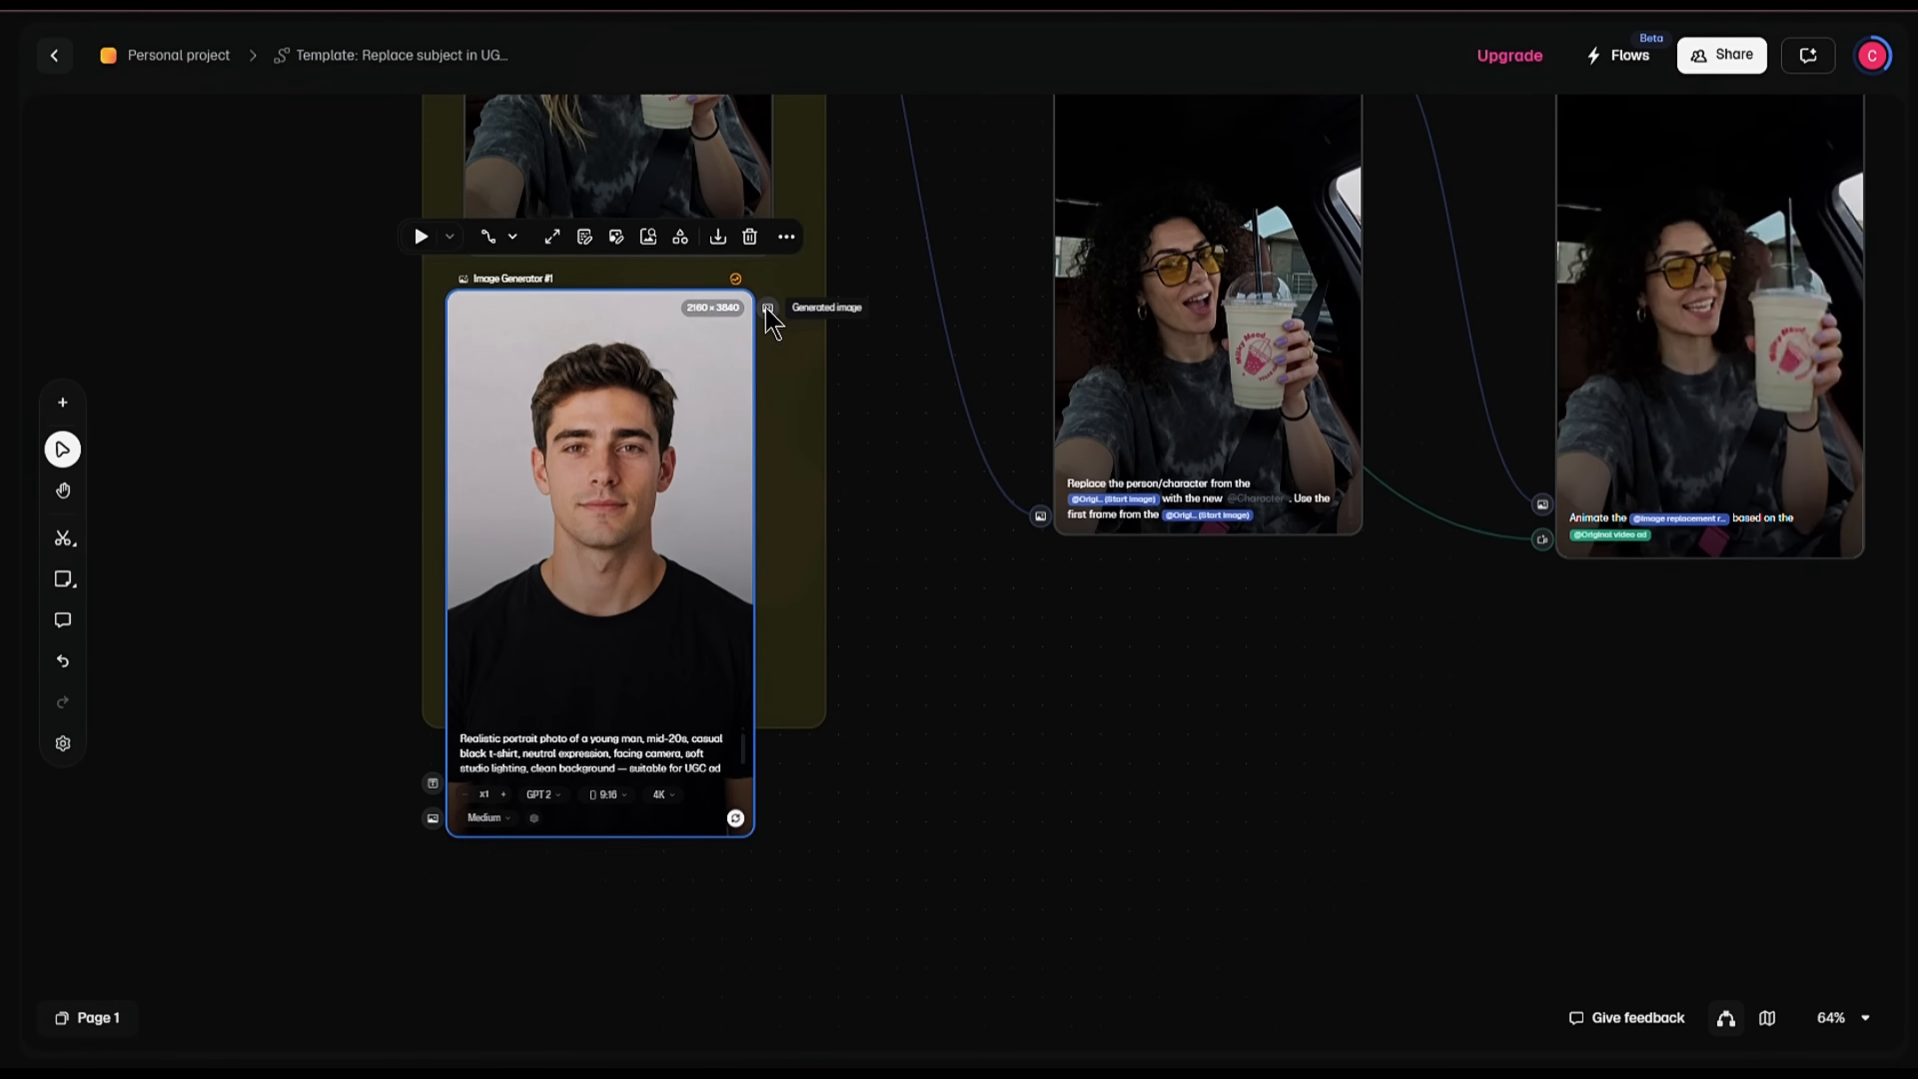
pyautogui.moveTo(766, 308); pyautogui.dragTo(874, 414)
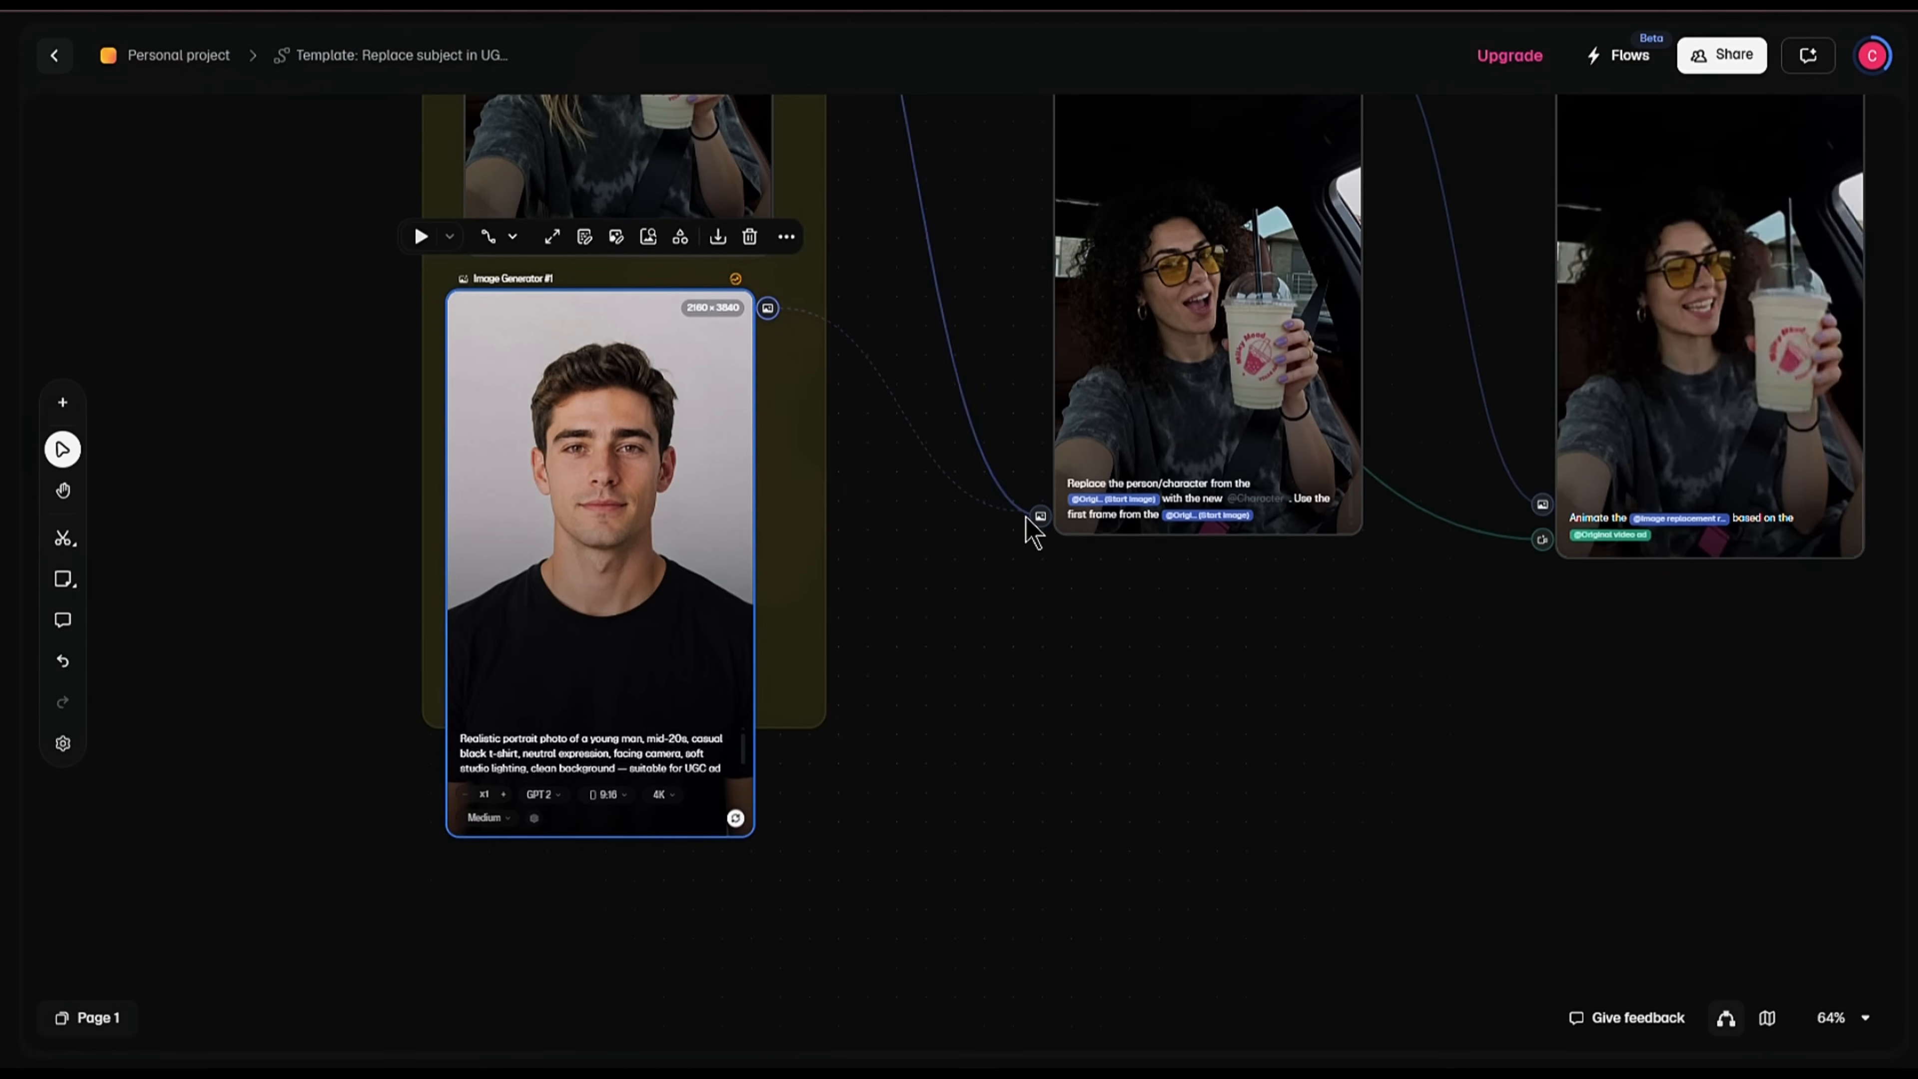
pyautogui.moveTo(1032, 532); pyautogui.dragTo(1027, 519)
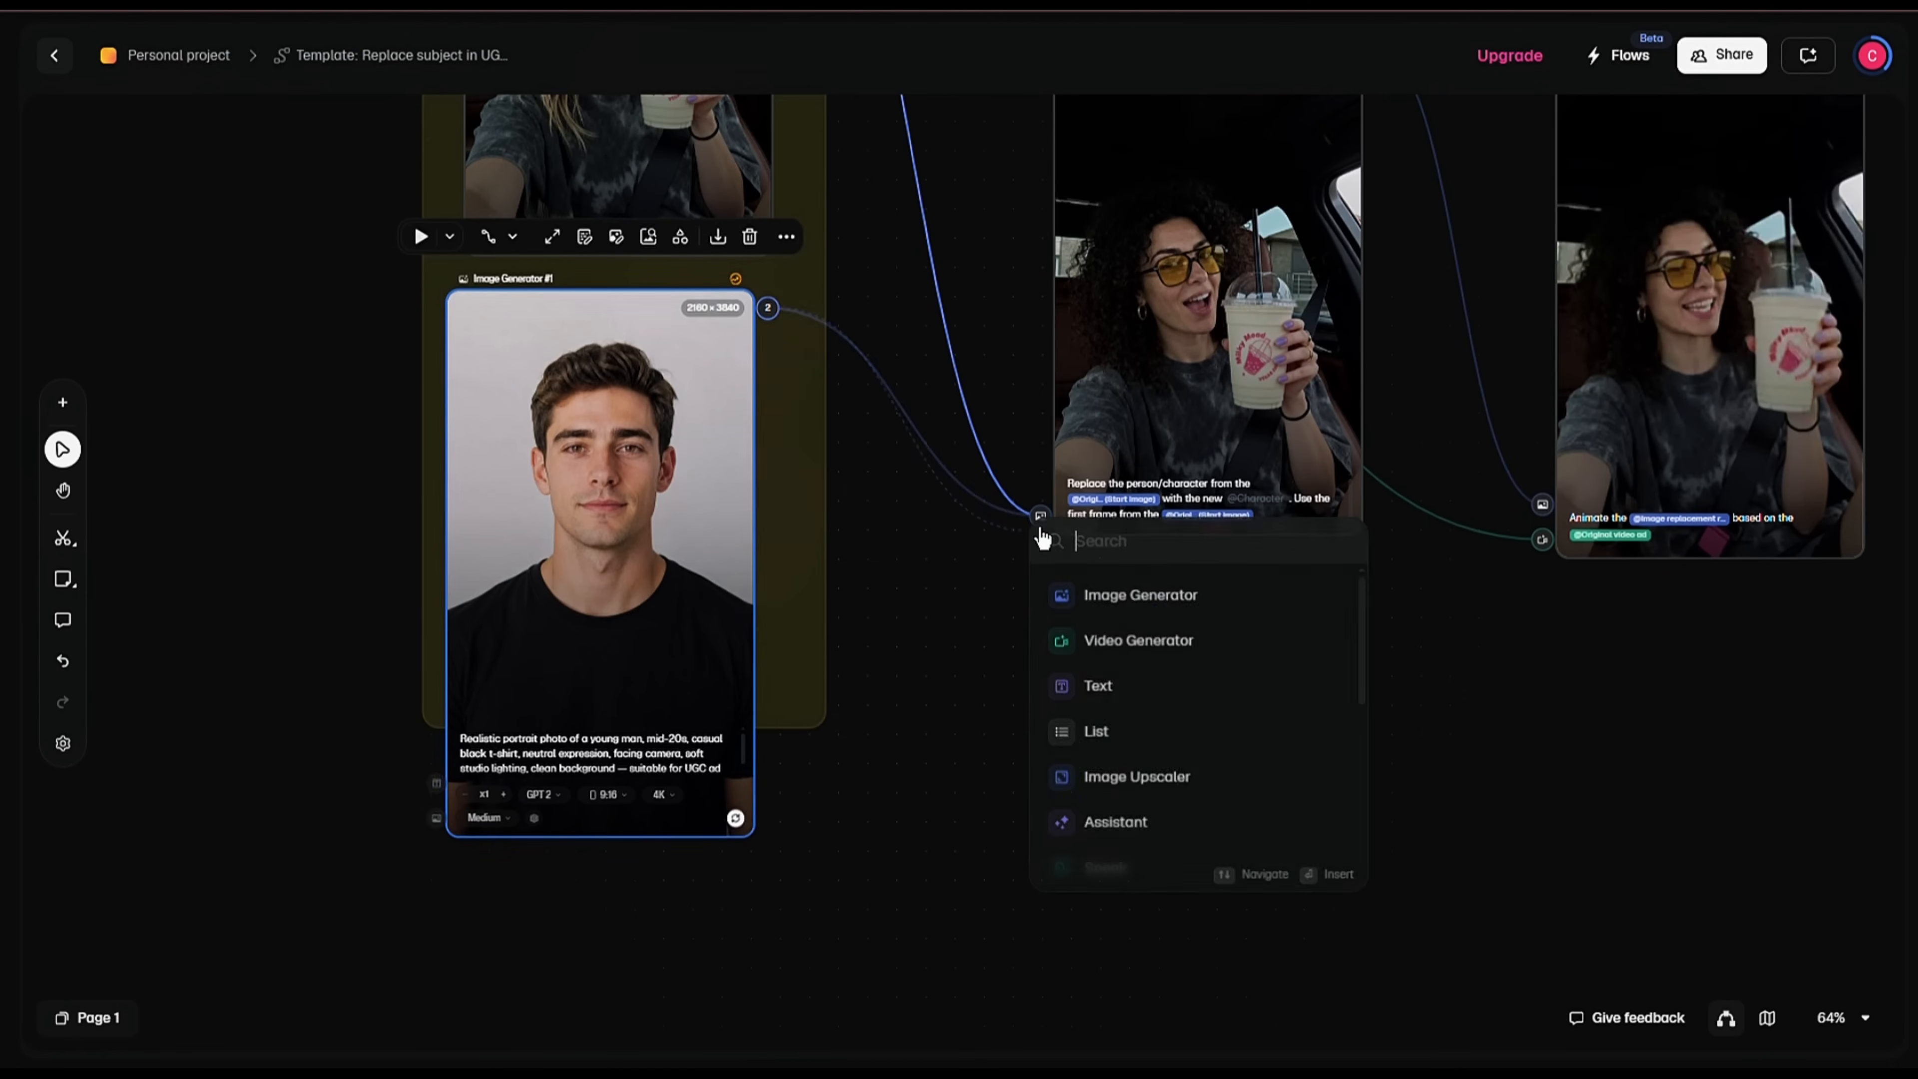
pyautogui.click(945, 589)
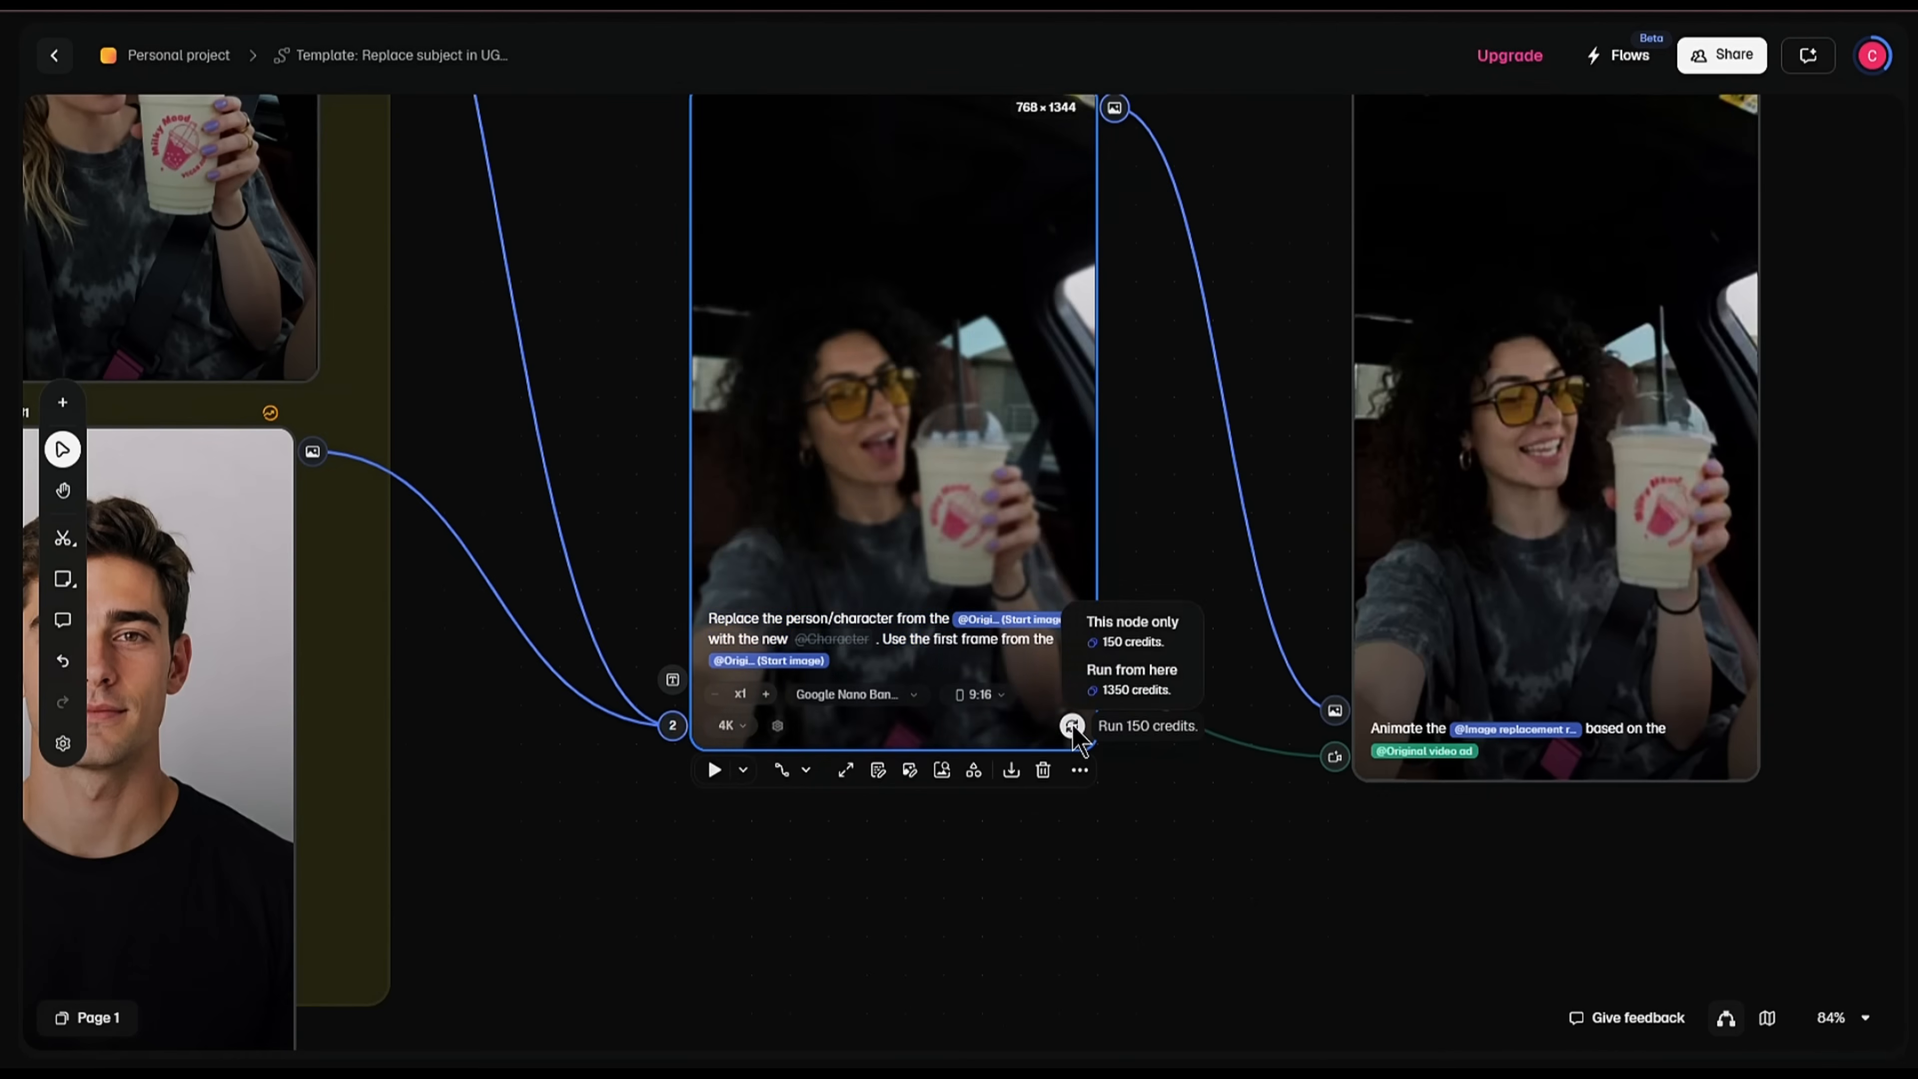
# Run the workflow from the image replacement node and inspect the replaced-subject image and its prompt.
pyautogui.click(1117, 667)
pyautogui.click(1002, 535)
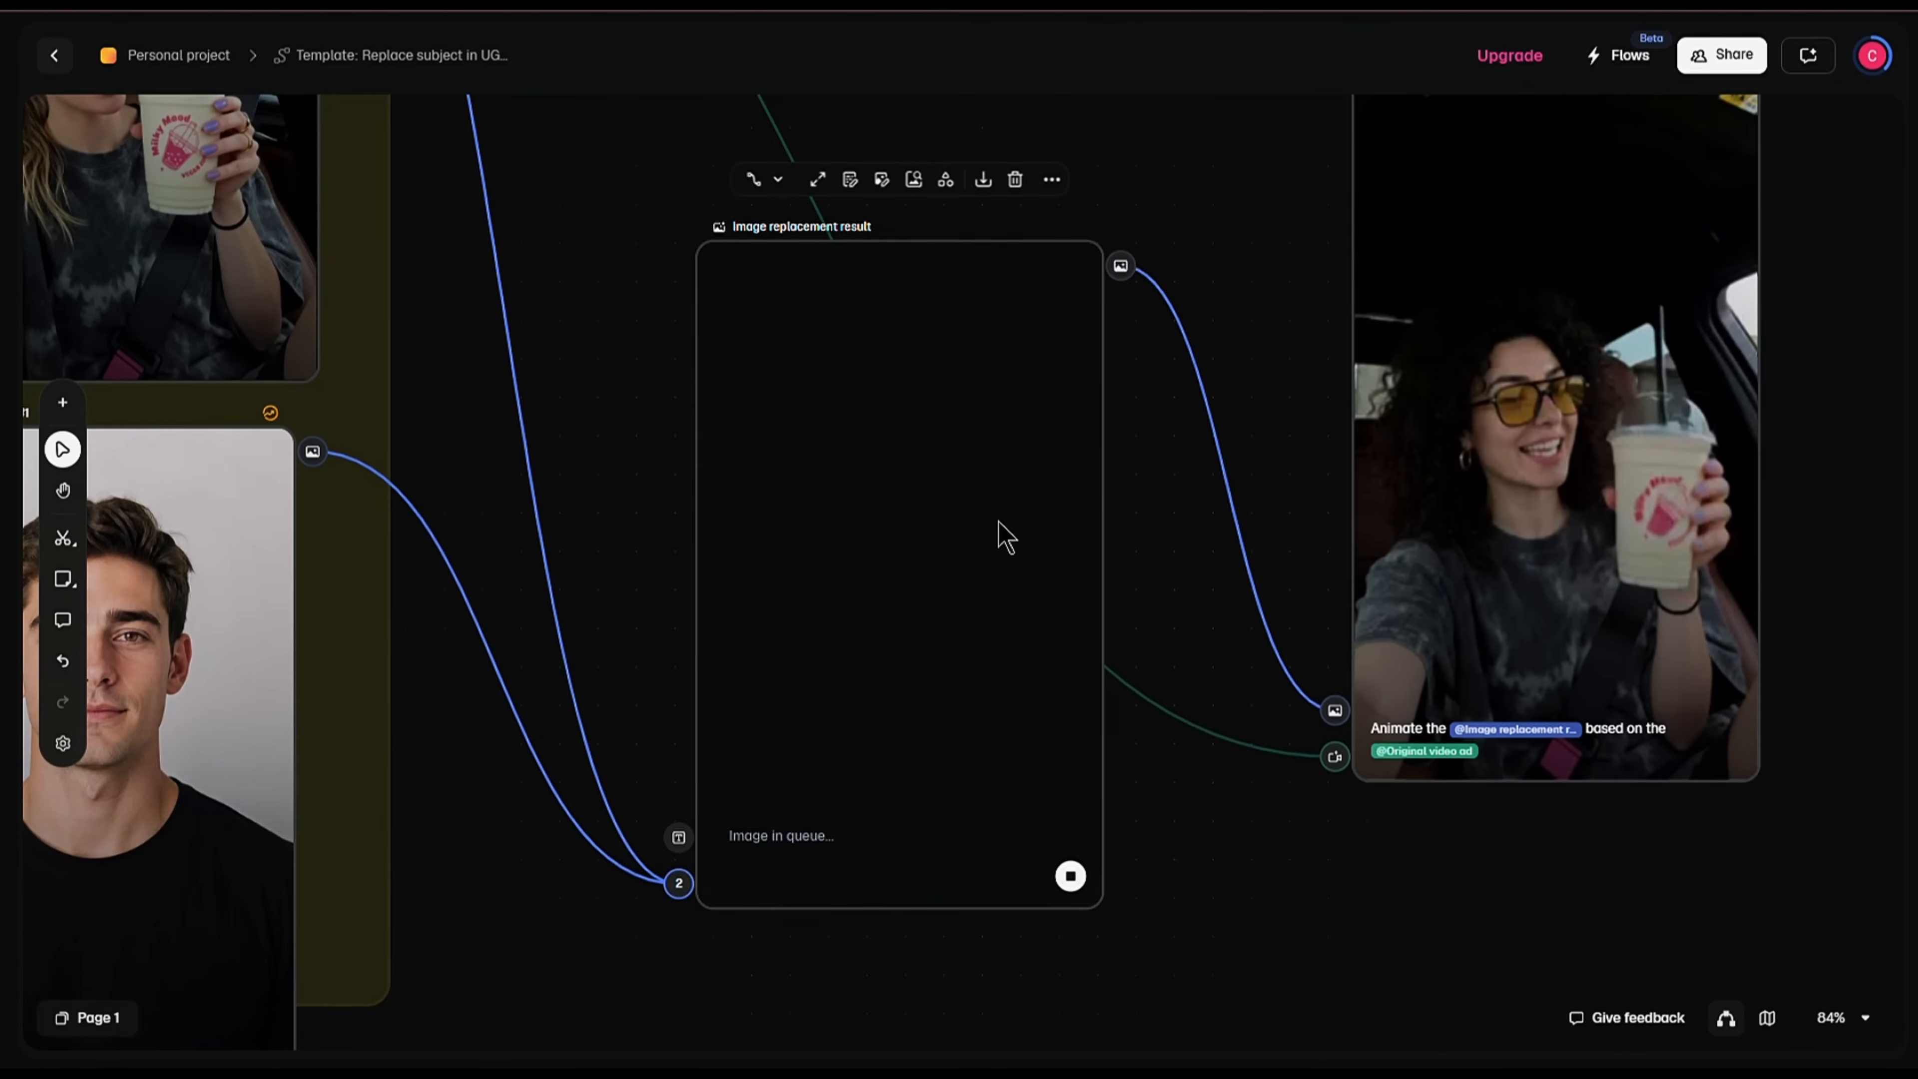
pyautogui.scroll(-3, 1001, 536)
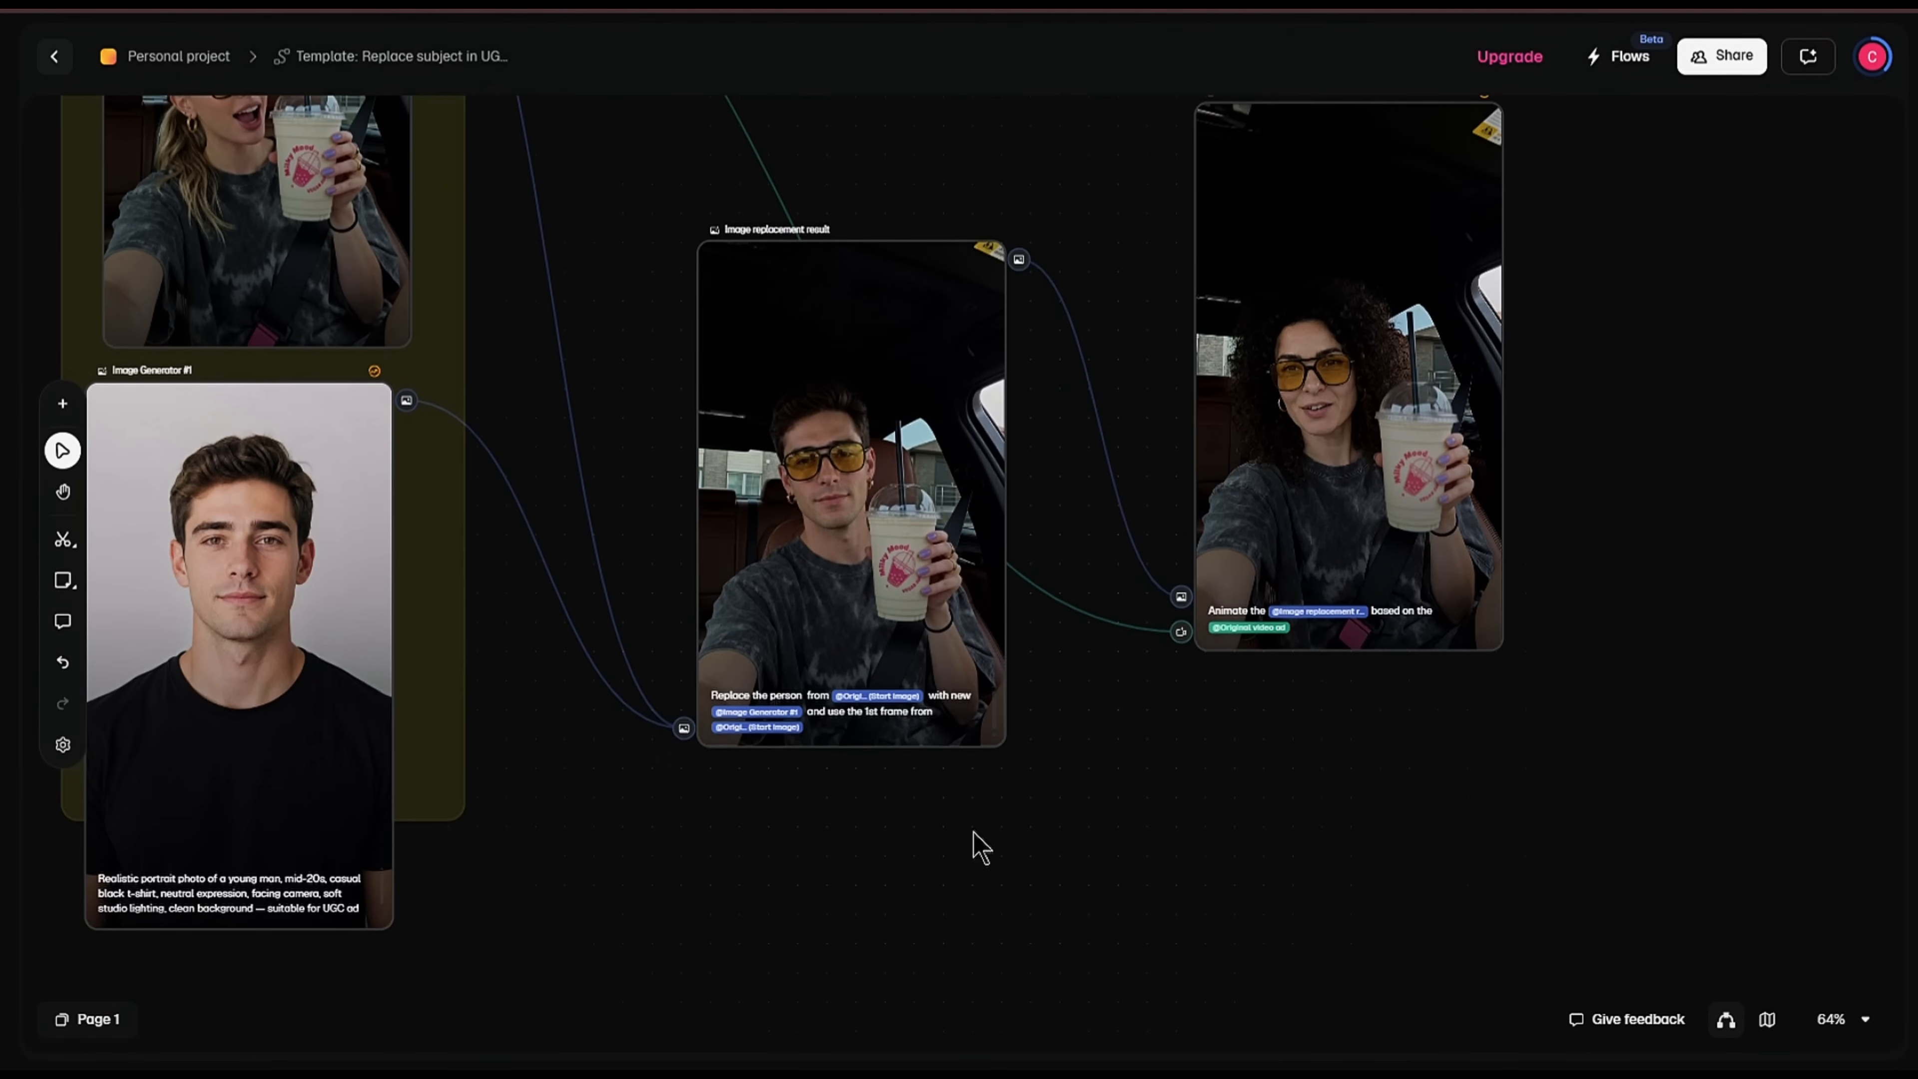
pyautogui.scroll(4, 944, 814)
pyautogui.moveTo(895, 686)
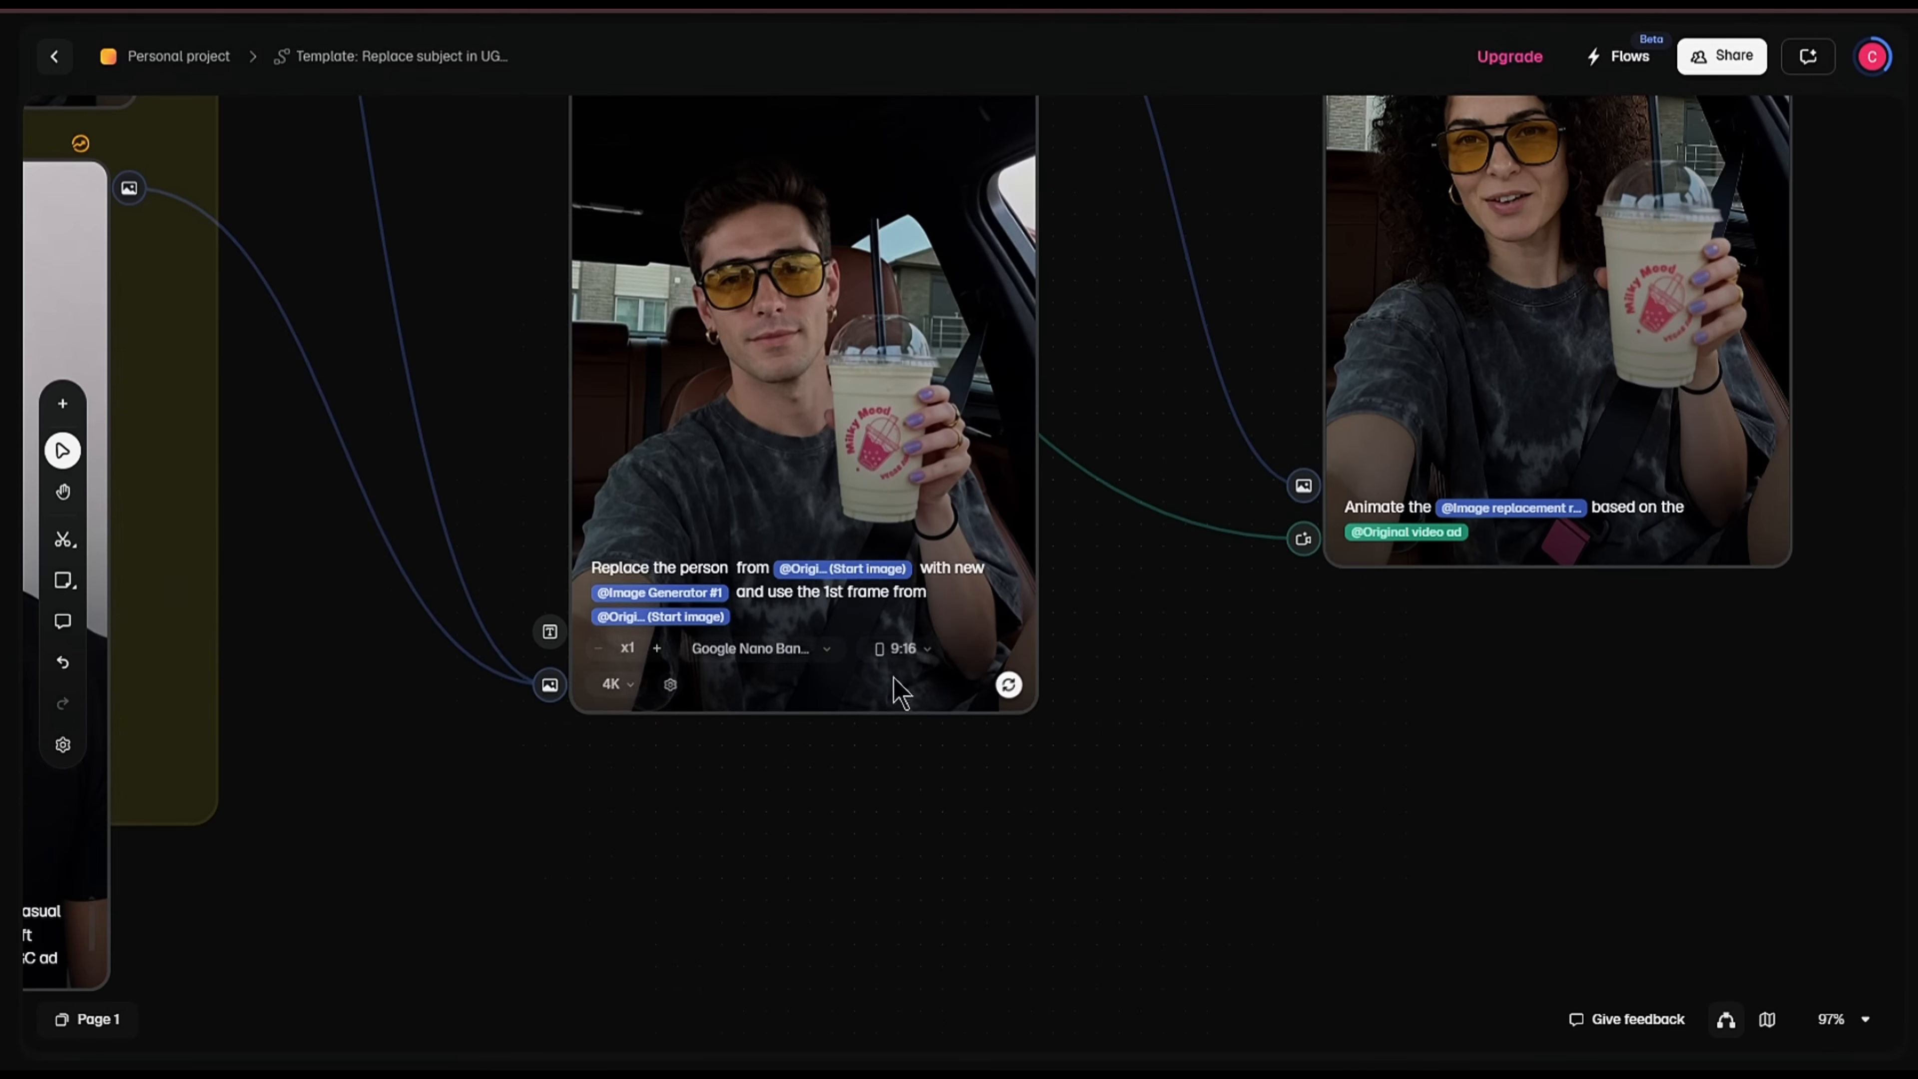
pyautogui.scroll(-2, 736, 642)
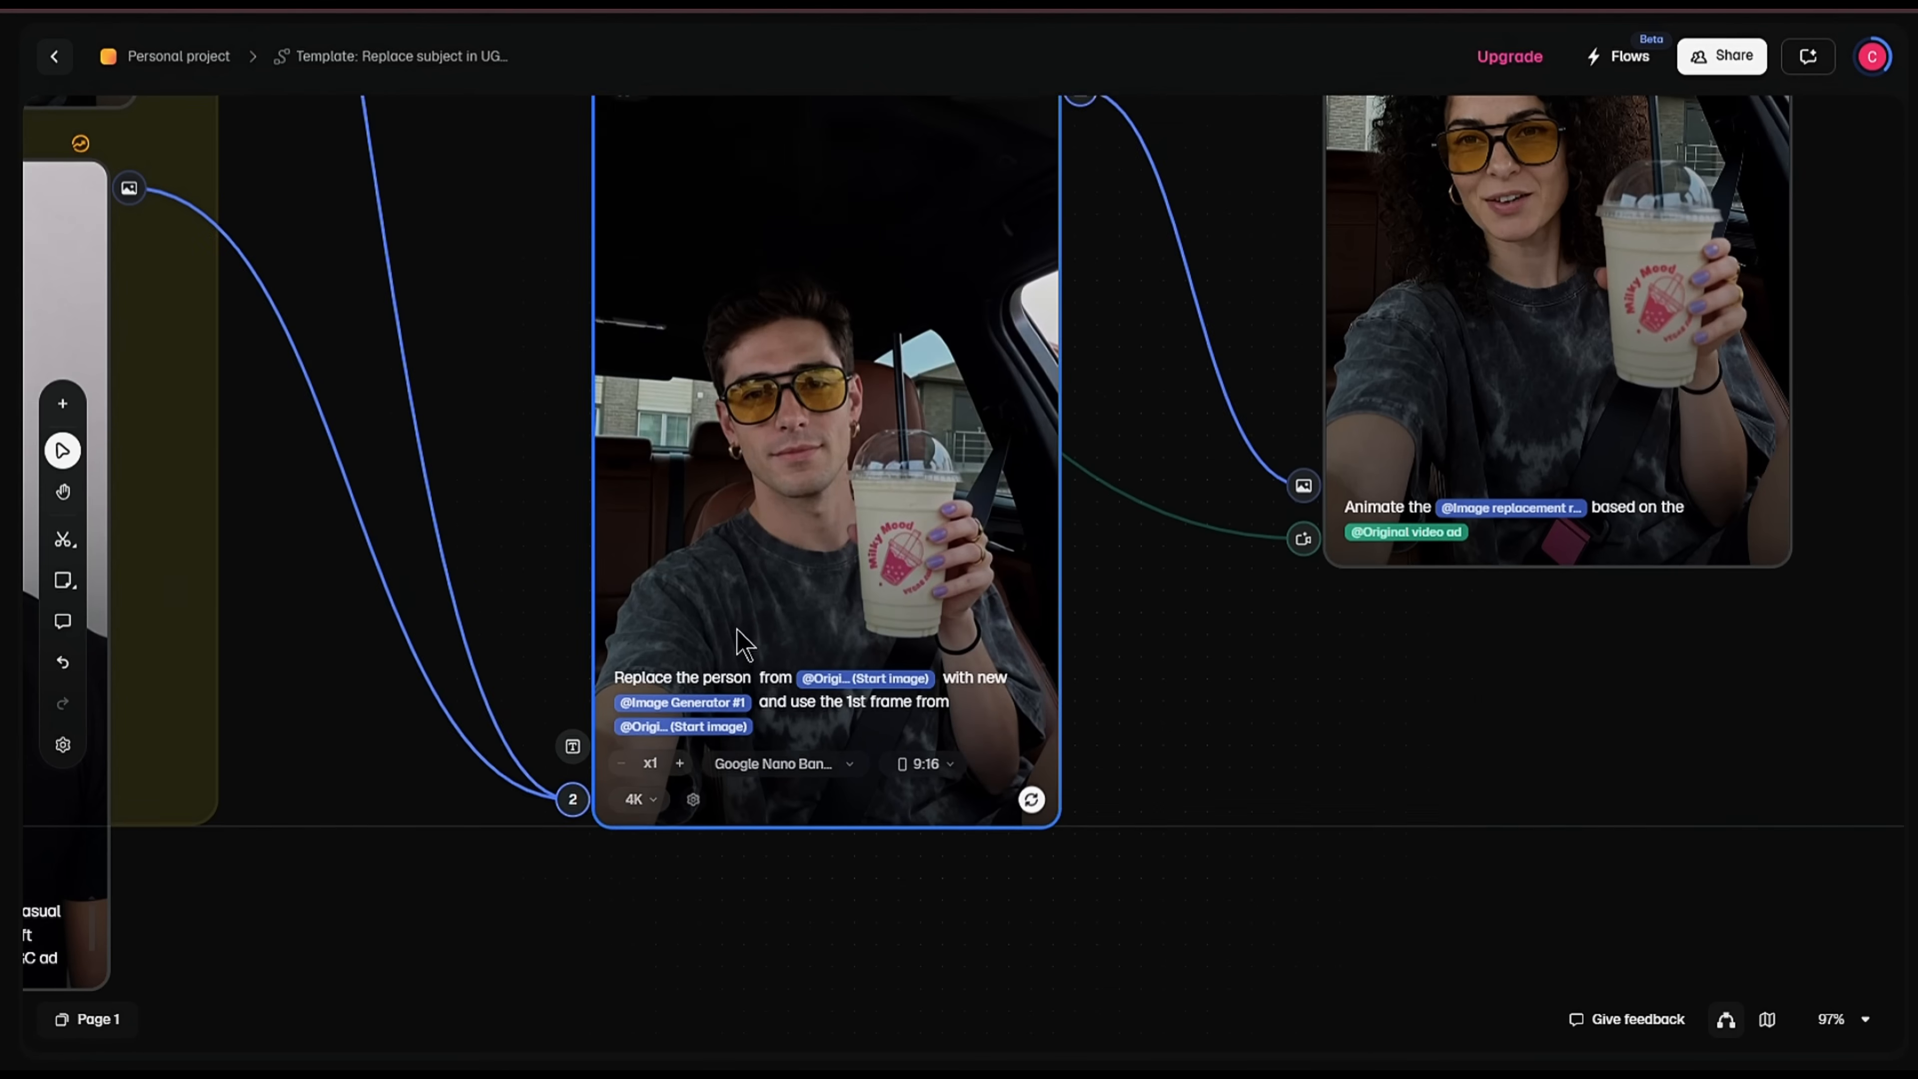
# Choose the Kling 3.0 Motion Control model for the UGC video node and generate the video.
pyautogui.click(744, 650)
pyautogui.scroll(-2, 749, 662)
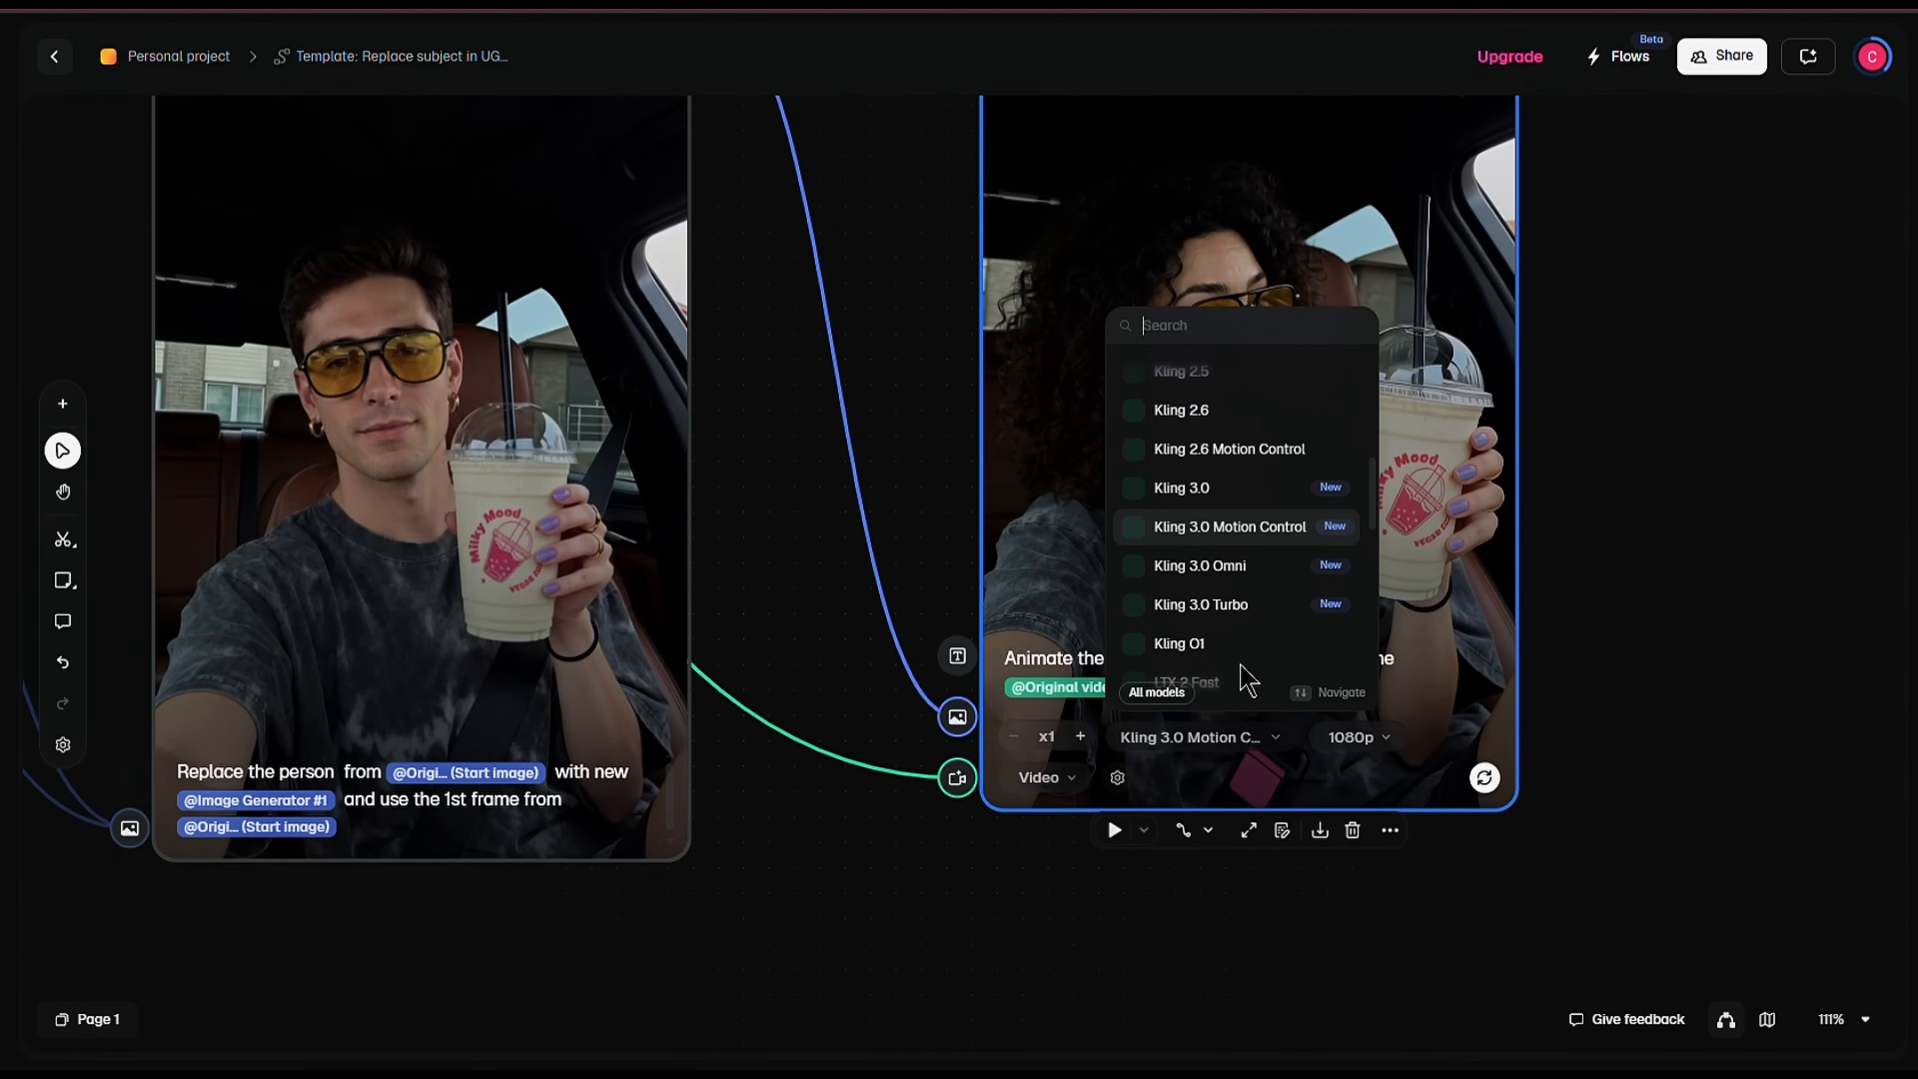
pyautogui.click(1261, 540)
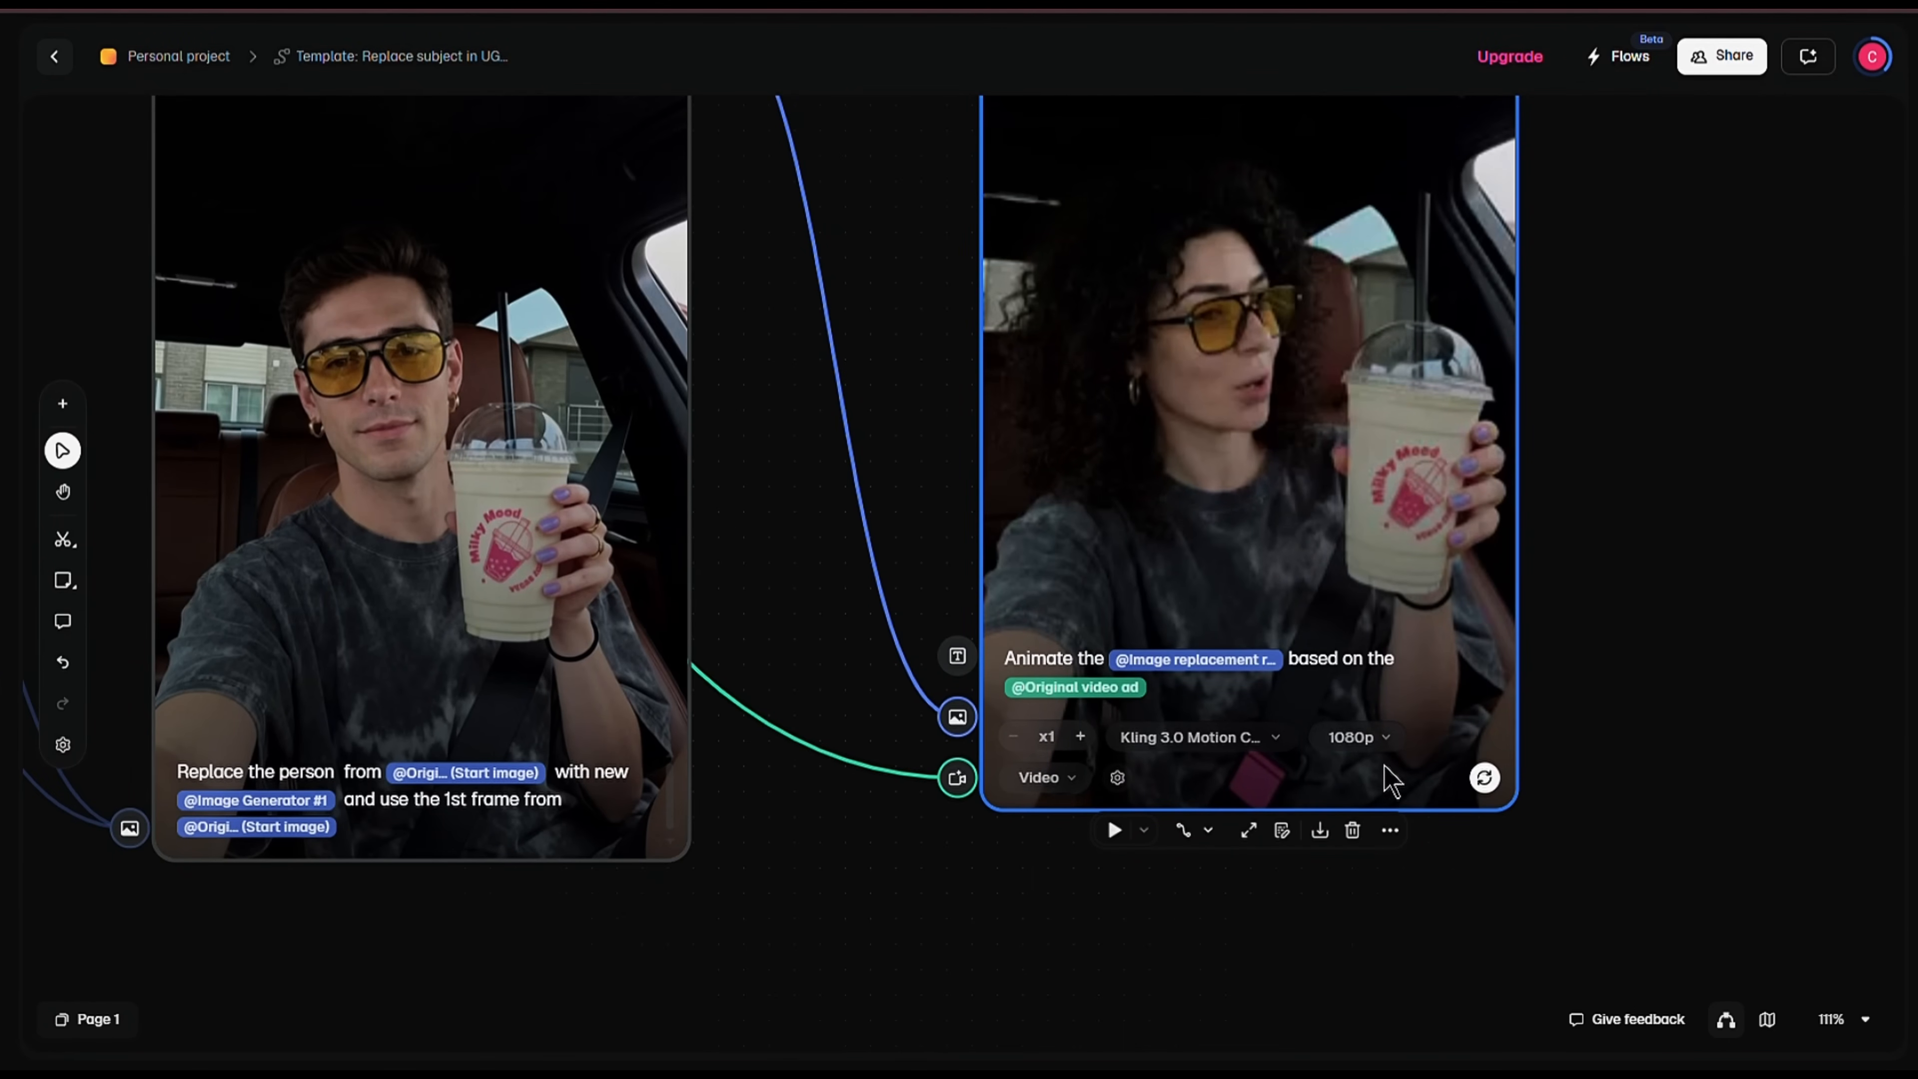
pyautogui.click(1487, 780)
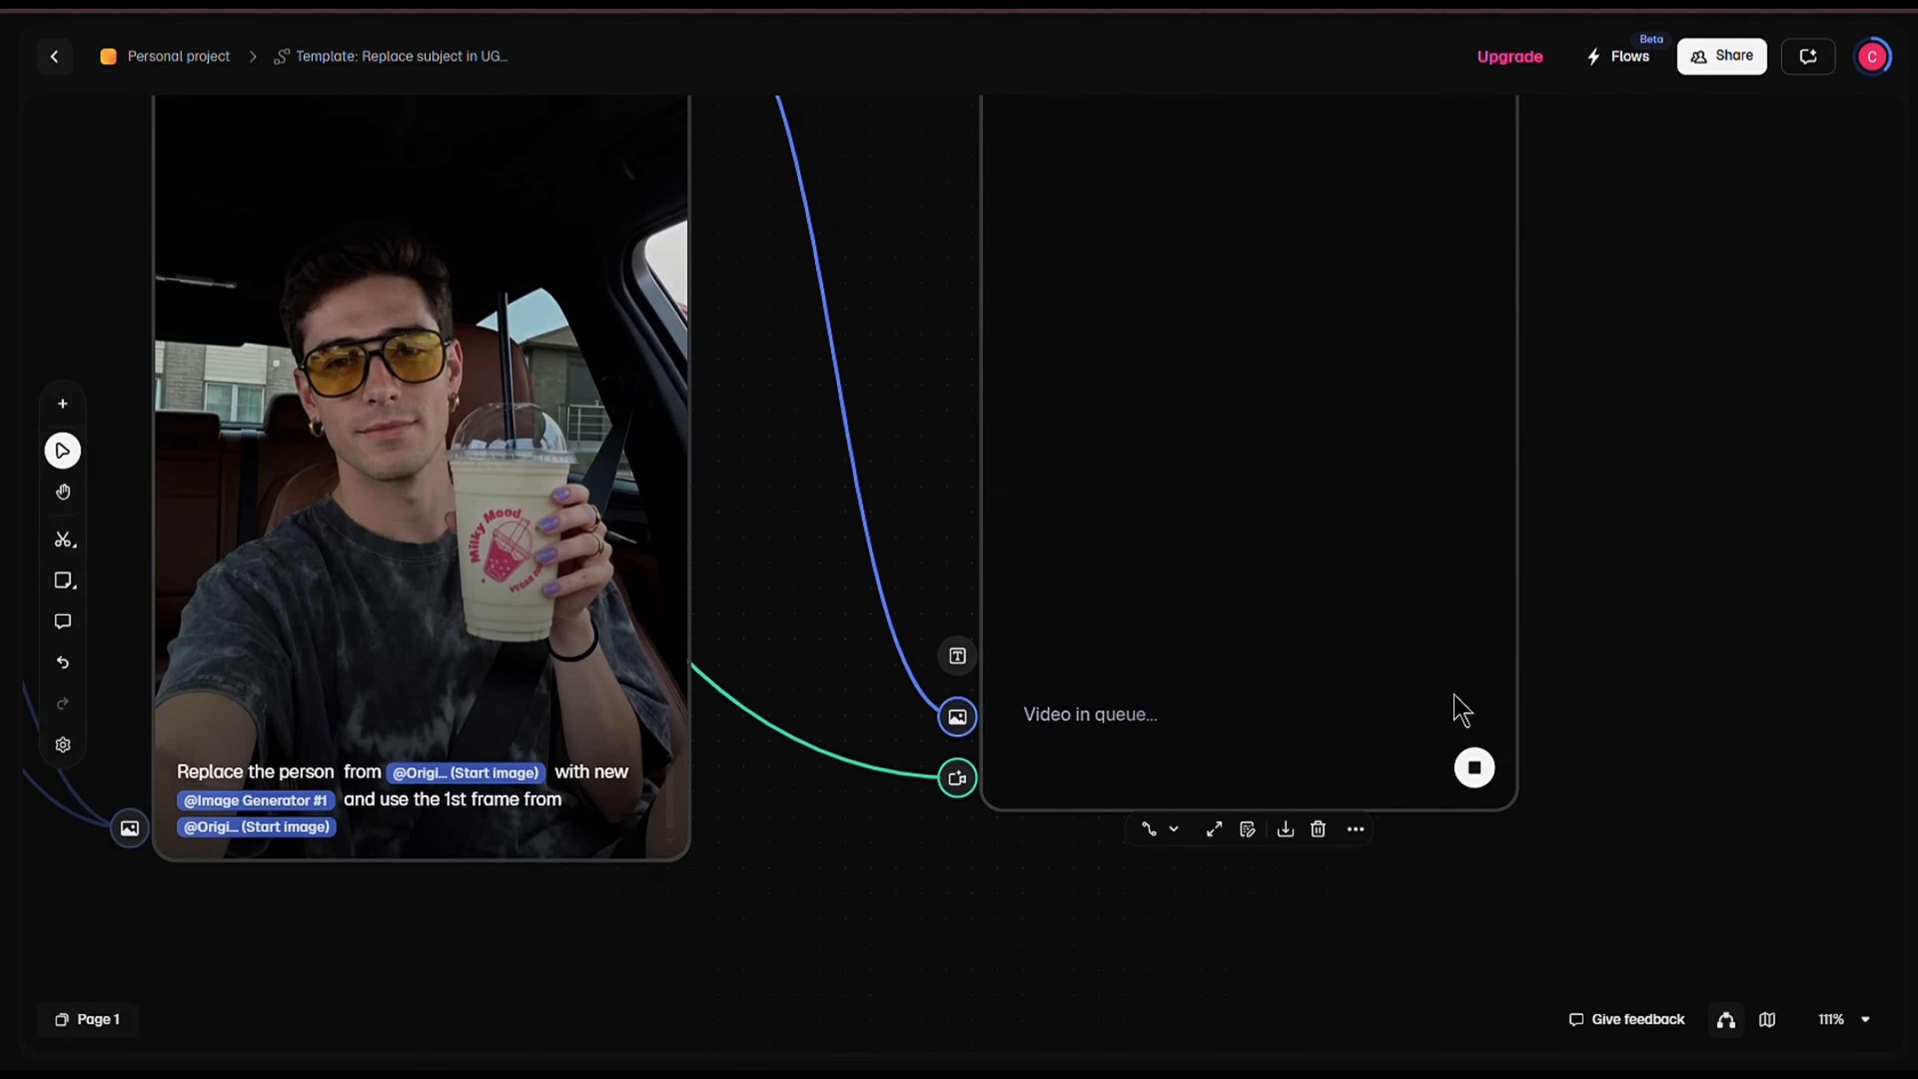
# Reposition the UGC video and image replacement nodes on the canvas and preview the generated video.
pyautogui.scroll(-4, 1456, 710)
pyautogui.moveTo(1424, 636); pyautogui.dragTo(1404, 678)
pyautogui.moveTo(944, 642); pyautogui.dragTo(882, 564)
pyautogui.click(1340, 480)
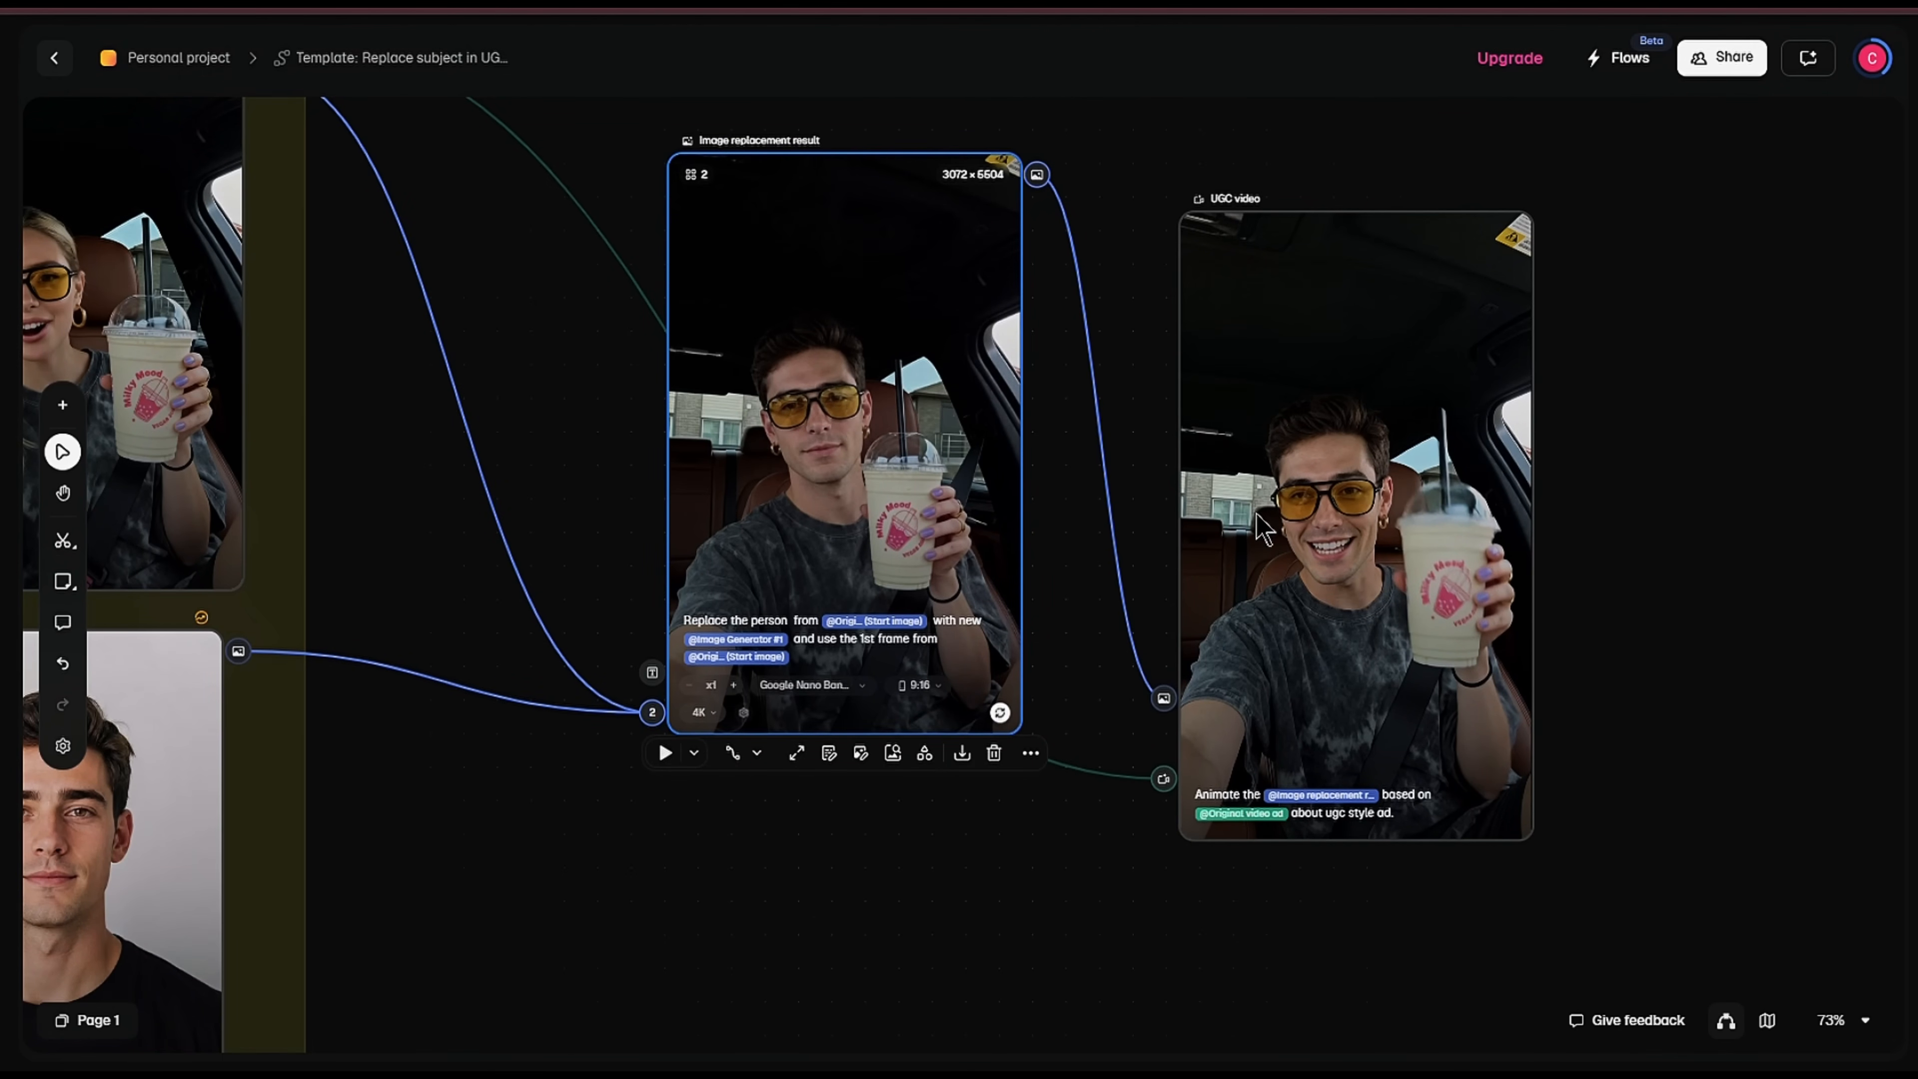
pyautogui.moveTo(1314, 527)
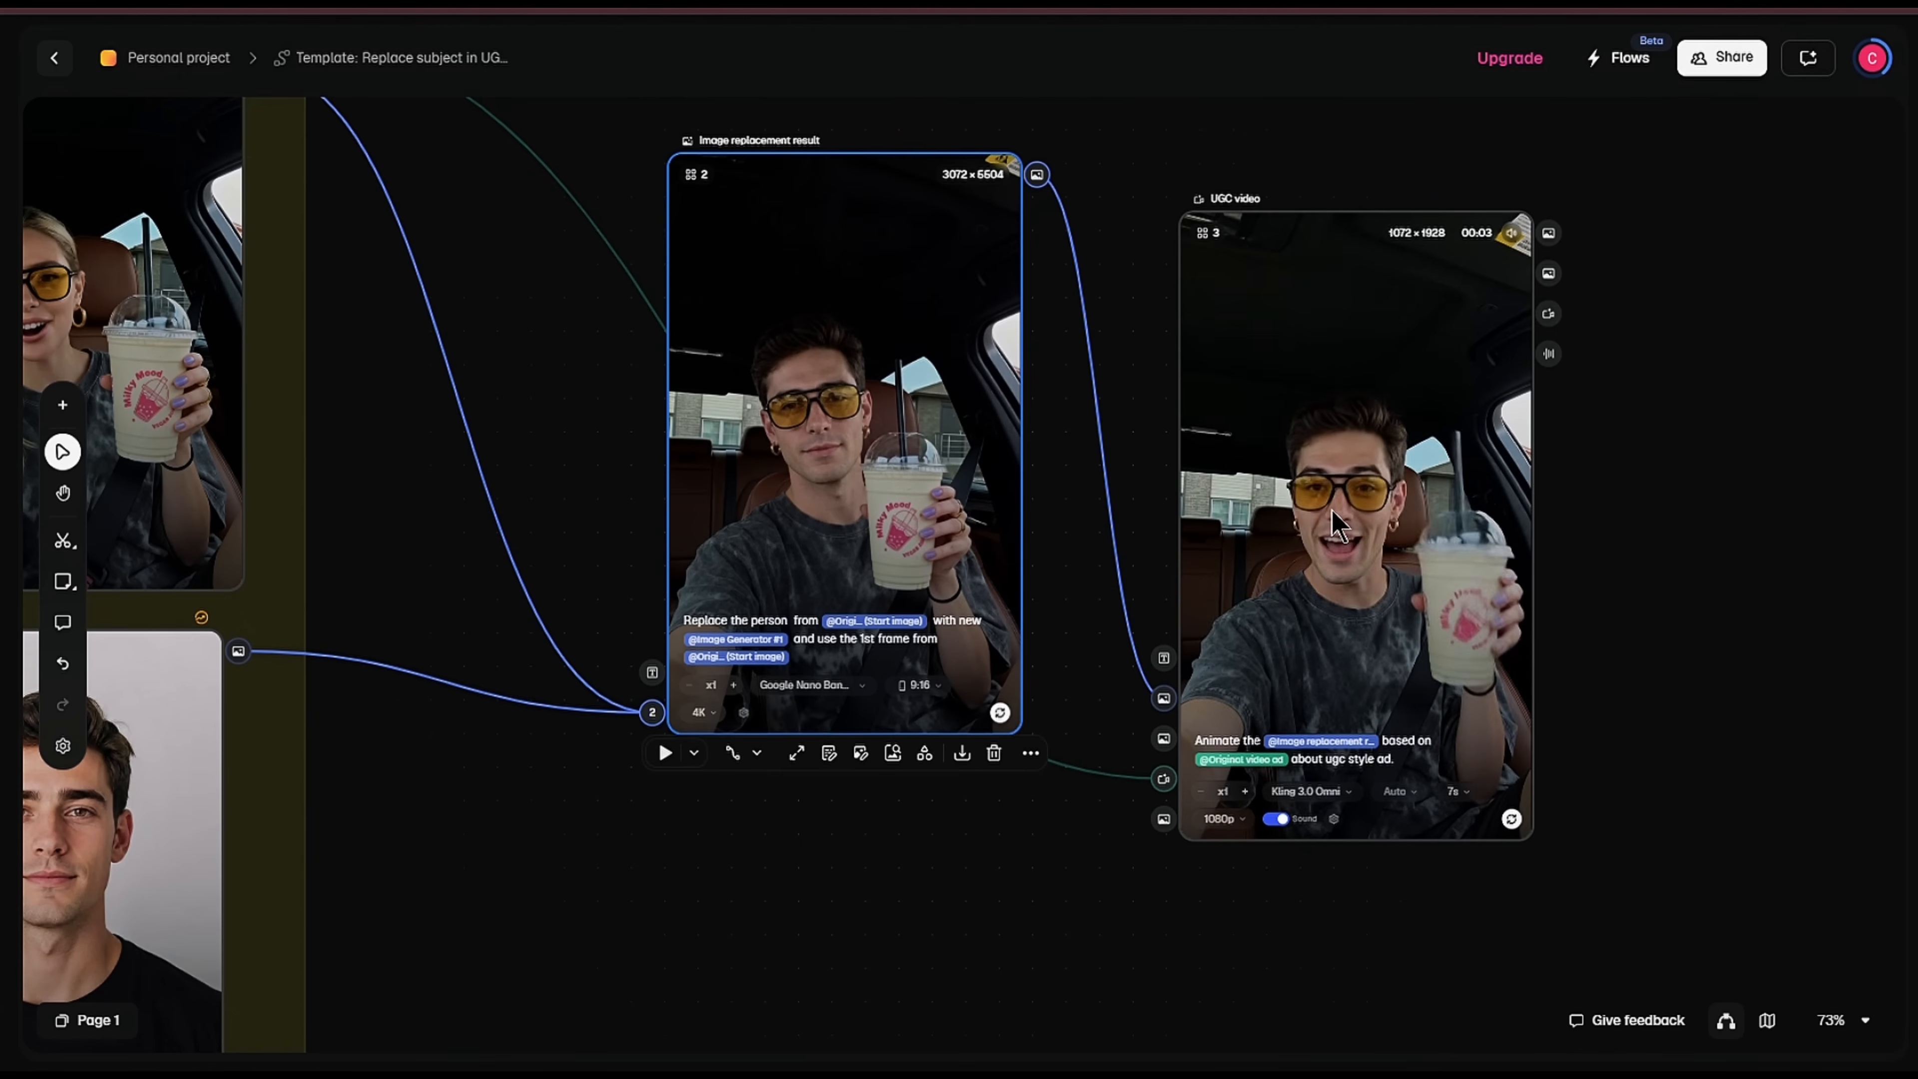